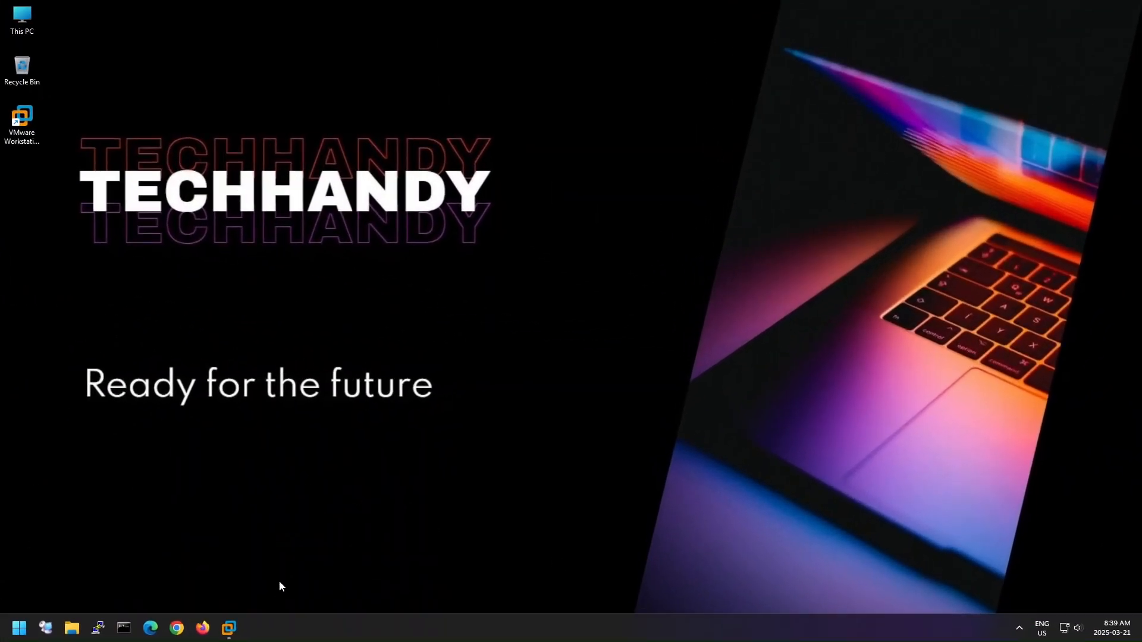
- Switch to VMware Workstation and open the Windows 11 virtual machine's Windows Update settings, dismissing the Microsoft account sign-in notice
{"action": "left_click", "coordinate": [229, 629]}
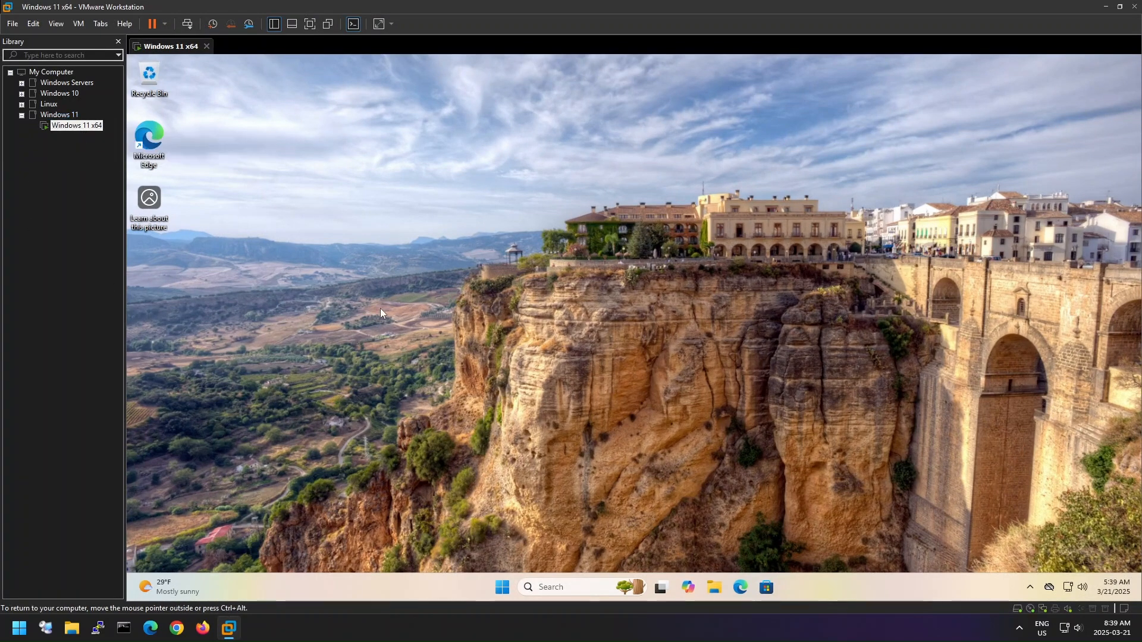
{"action": "right_click", "coordinate": [663, 356]}
{"action": "left_click", "coordinate": [703, 402]}
{"action": "left_click", "coordinate": [502, 587]}
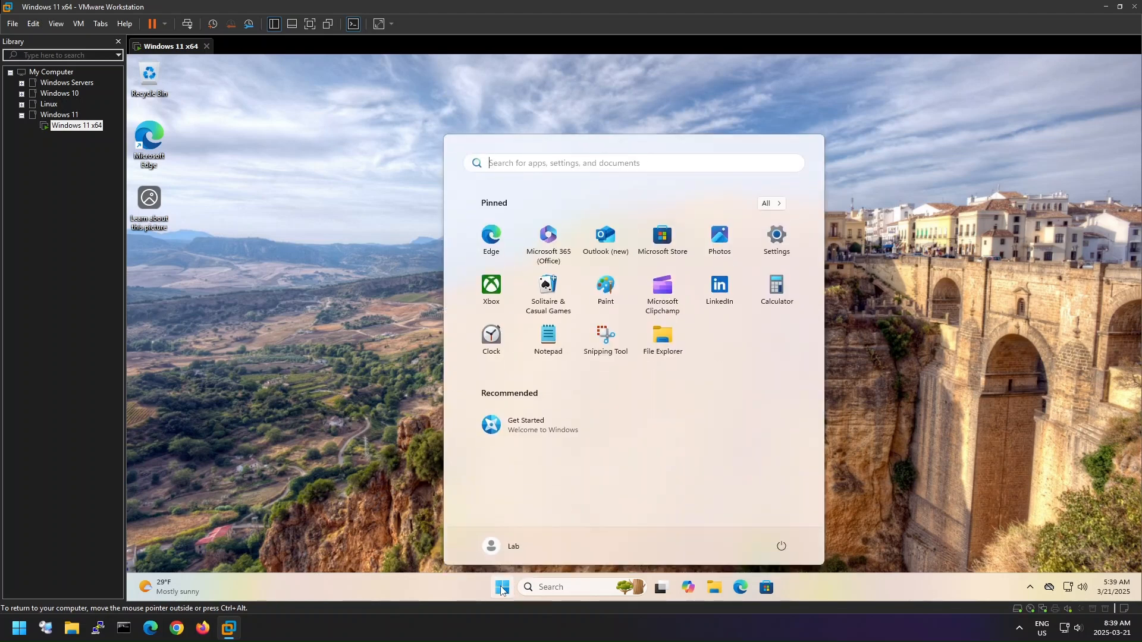
{"action": "left_click", "coordinate": [776, 238]}
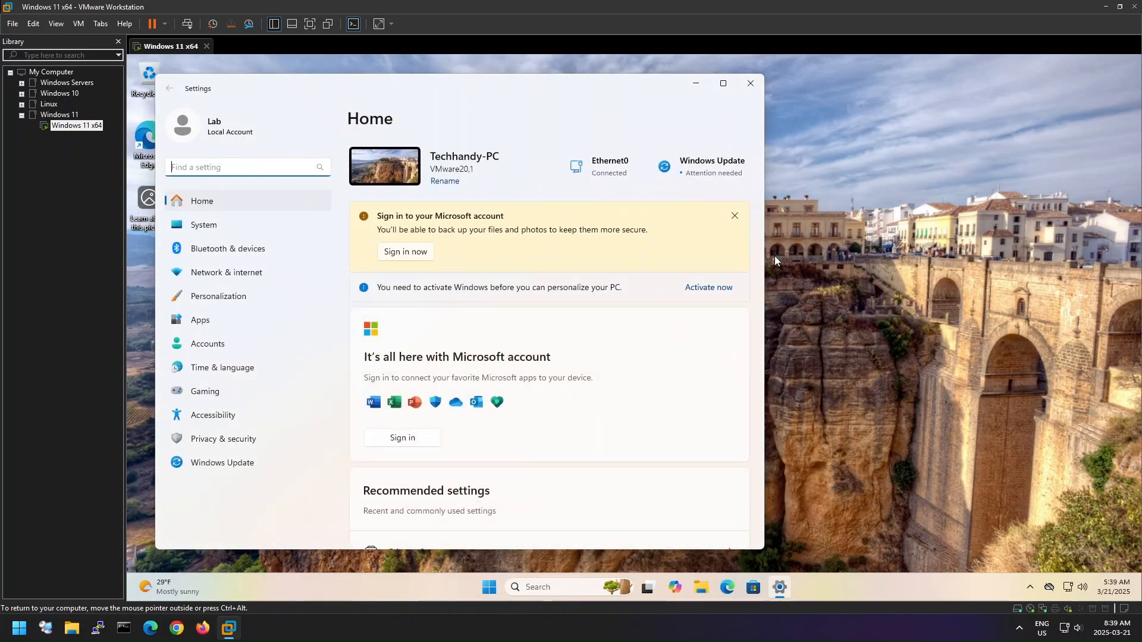
{"action": "left_click", "coordinate": [735, 216]}
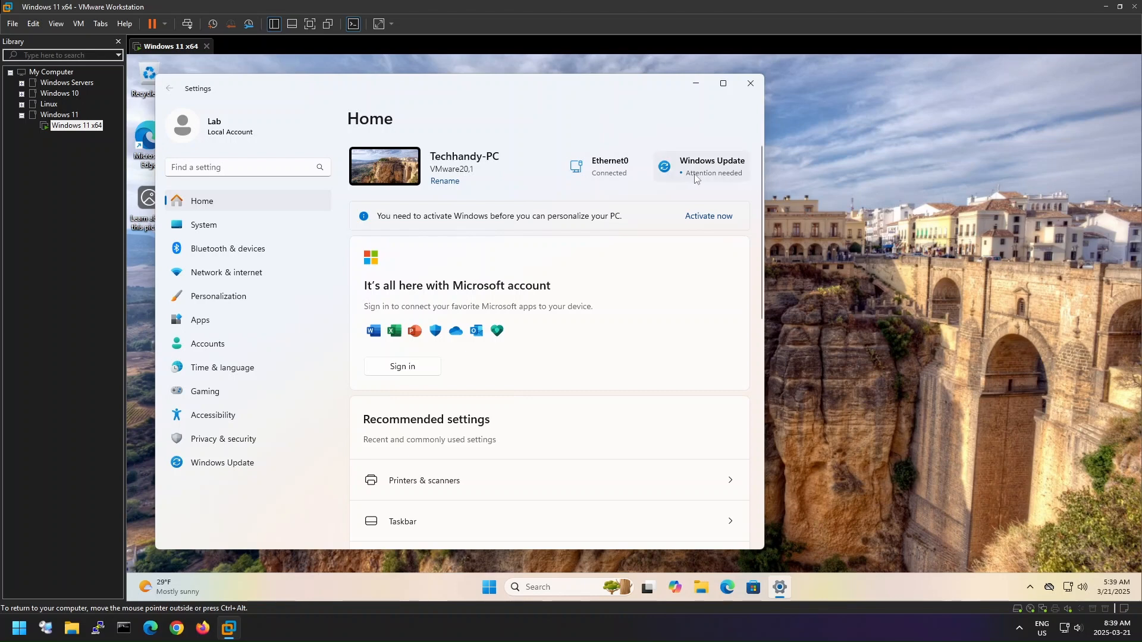
{"action": "left_click", "coordinate": [723, 178]}
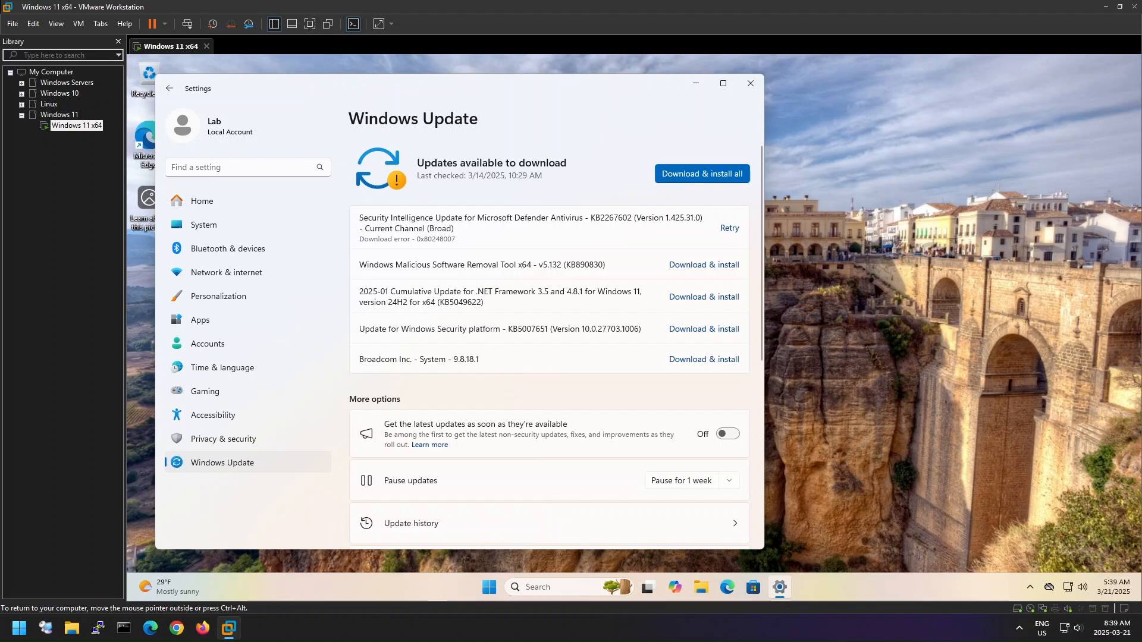
- Download and install all available Windows updates, check for updates again, and close Settings
{"action": "left_click", "coordinate": [712, 177]}
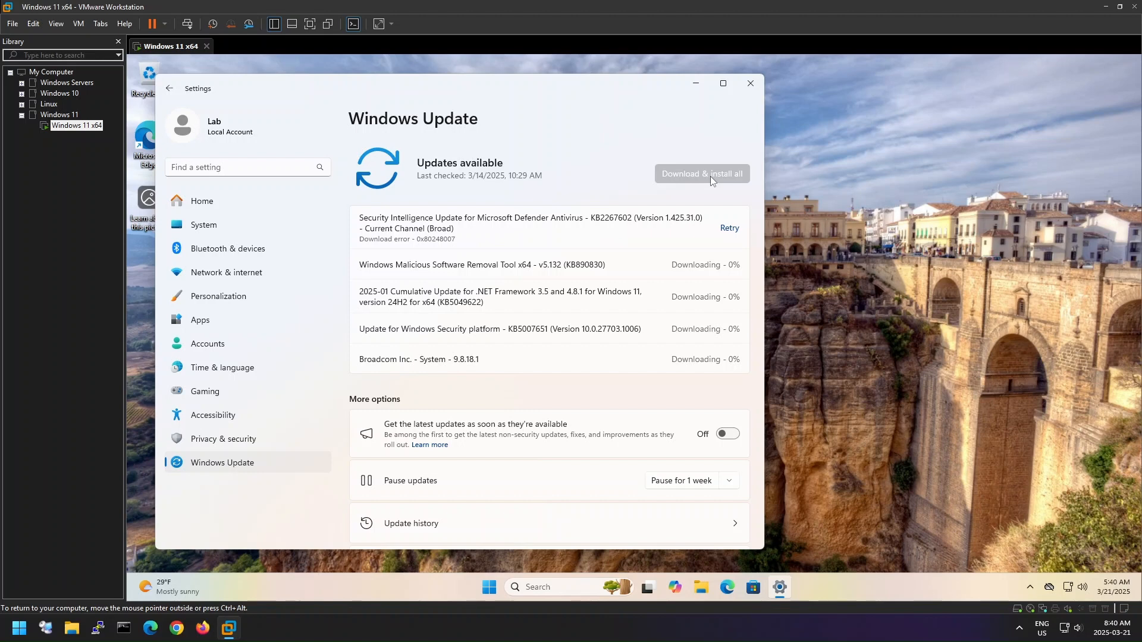
{"action": "right_click", "coordinate": [811, 331]}
{"action": "left_click", "coordinate": [855, 398]}
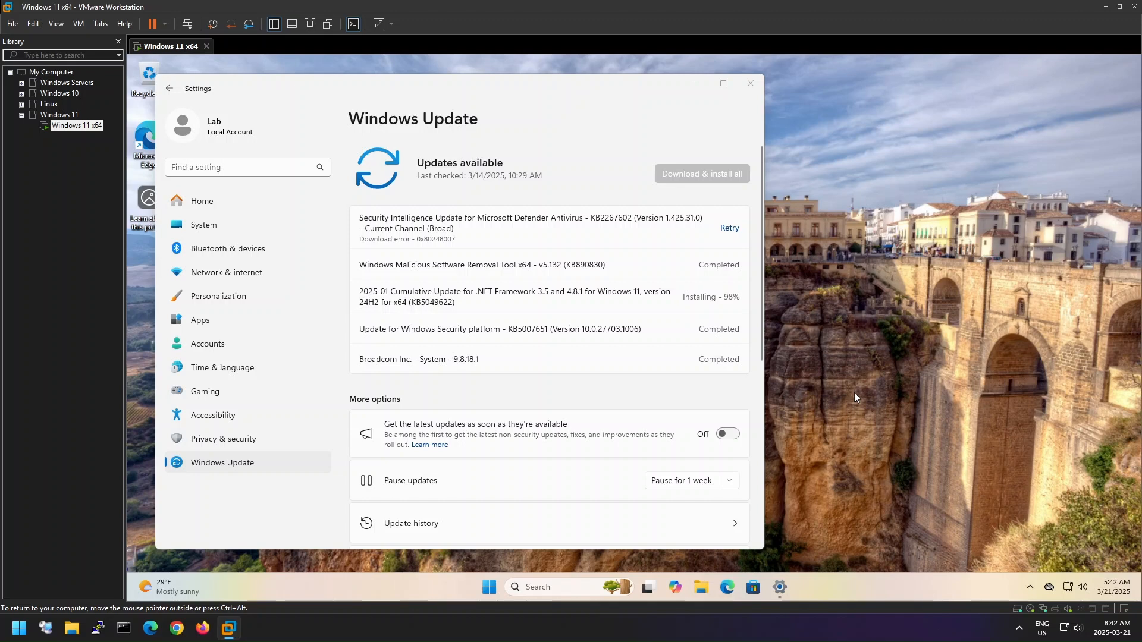
{"action": "left_click", "coordinate": [718, 178]}
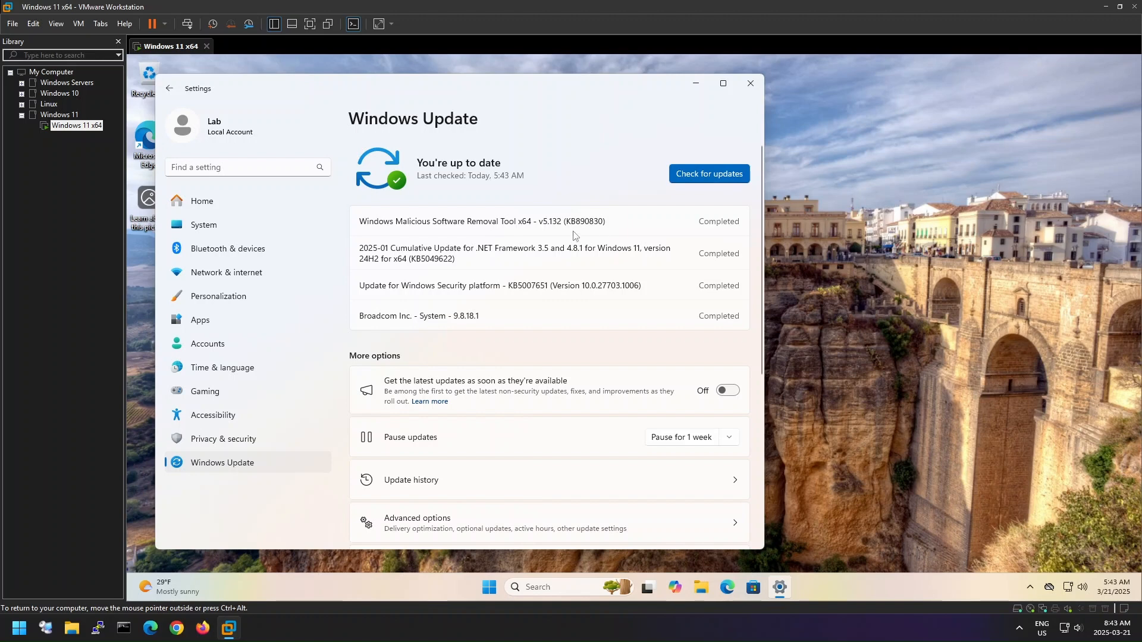
{"action": "left_click", "coordinate": [750, 84]}
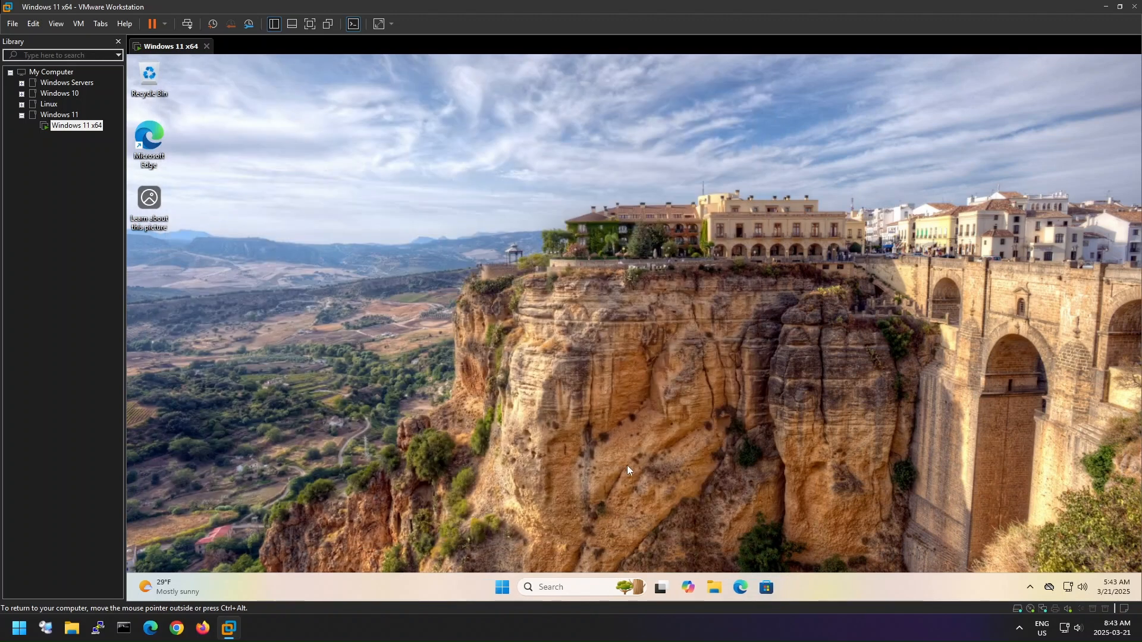
- Open Disk Cleanup for drive C: and rescan it with system files included
{"action": "left_click", "coordinate": [503, 590]}
{"action": "left_click", "coordinate": [502, 591]}
{"action": "left_click", "coordinate": [503, 591]}
{"action": "type", "text": "d"}
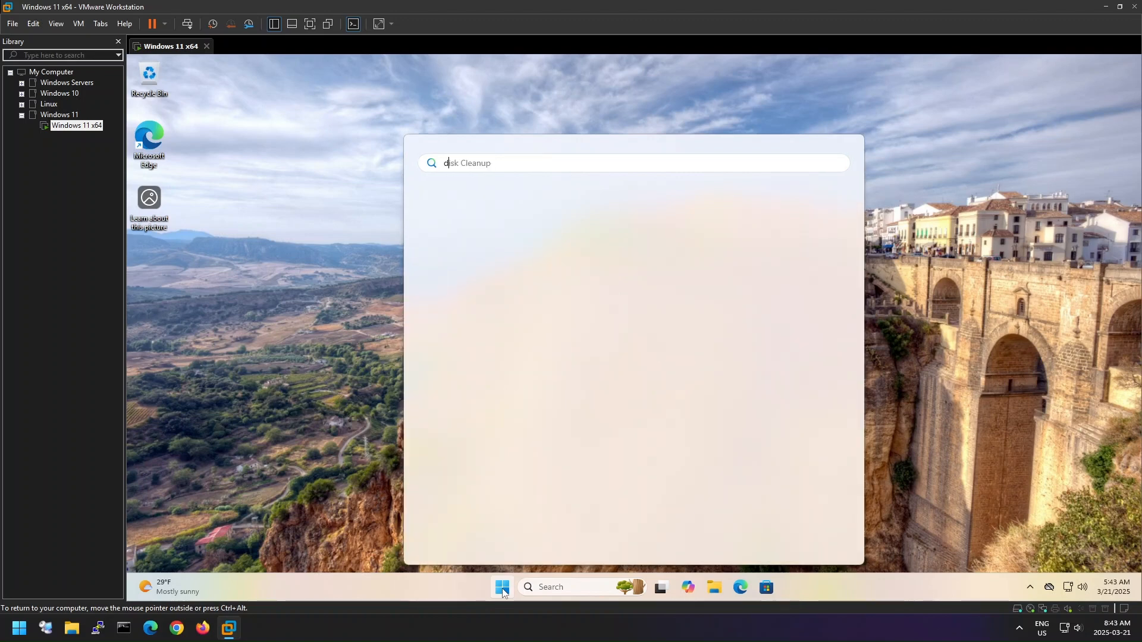
{"action": "type", "text": "i"}
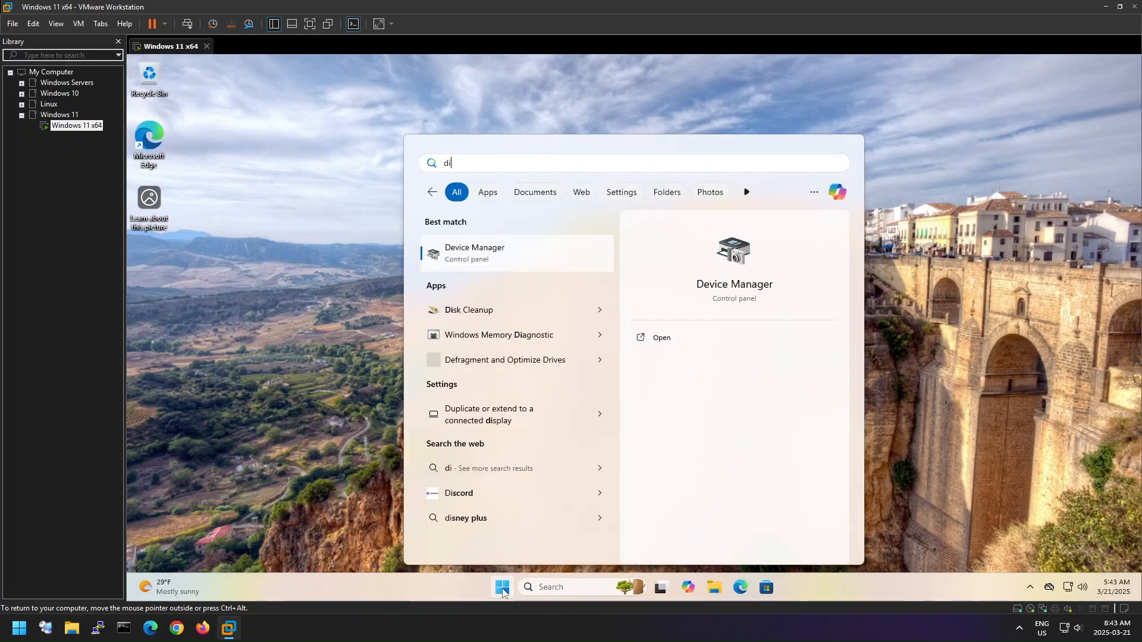
{"action": "left_click", "coordinate": [511, 313]}
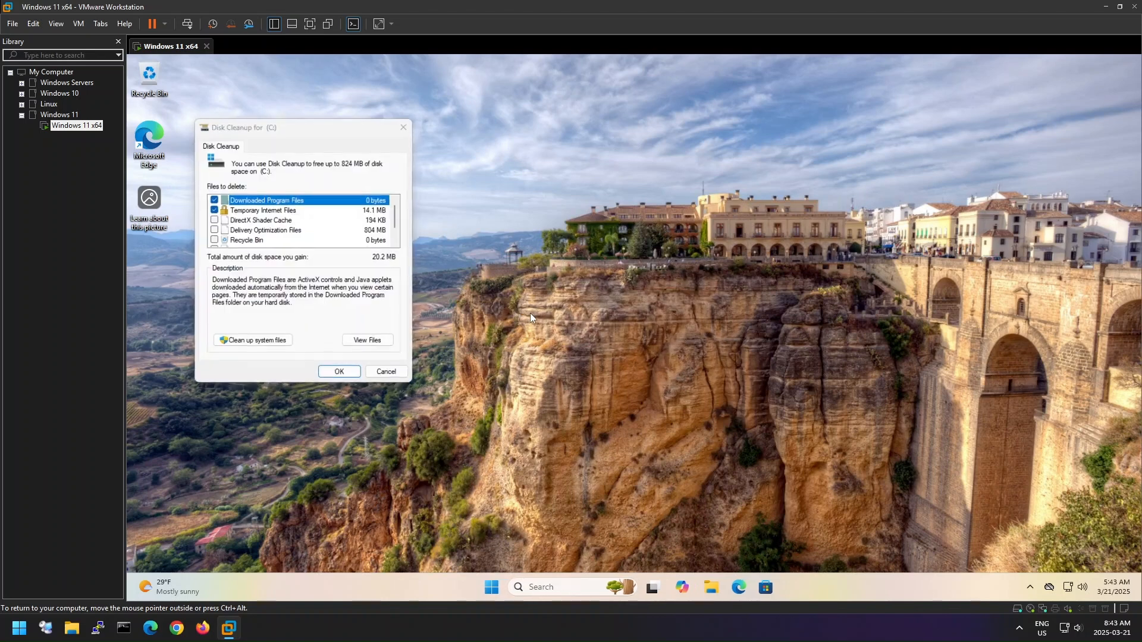
{"action": "scroll", "coordinate": [299, 211], "scroll_direction": "down", "scroll_amount": 2}
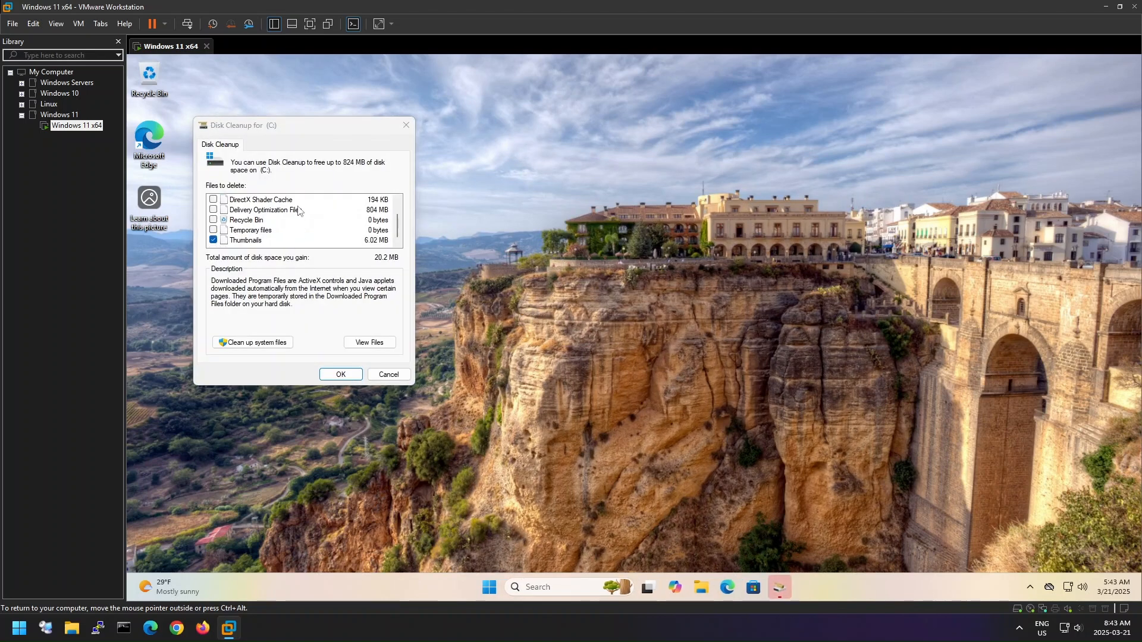
{"action": "left_click", "coordinate": [271, 346]}
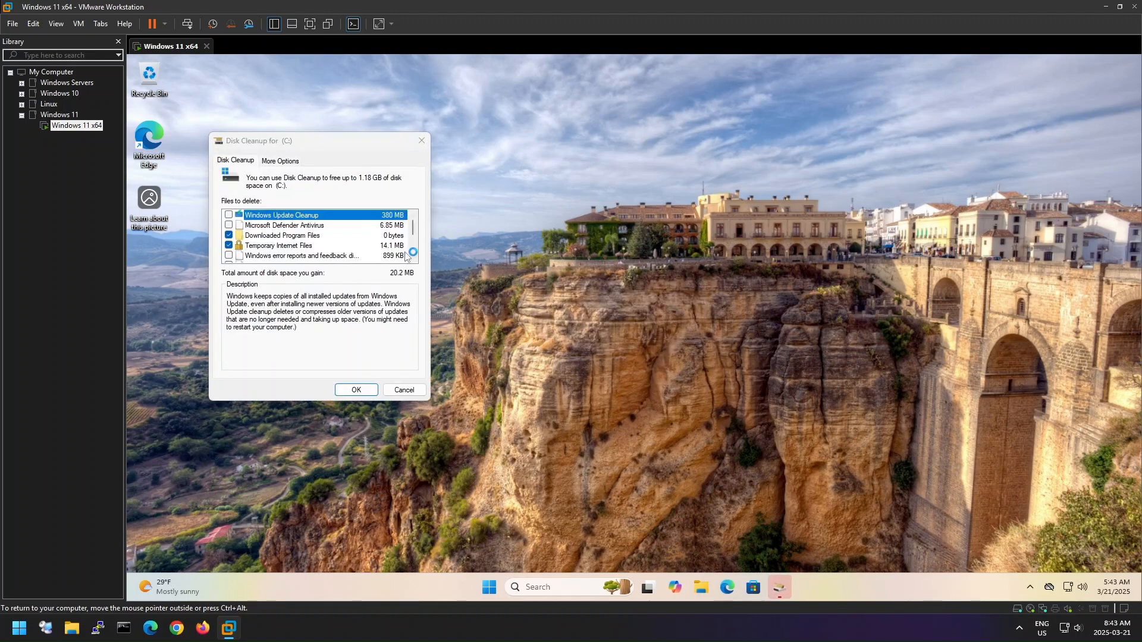
- Add Windows Update Cleanup to the files to delete, run the cleanup of drive C:, and refresh the desktop
{"action": "left_click", "coordinate": [231, 216]}
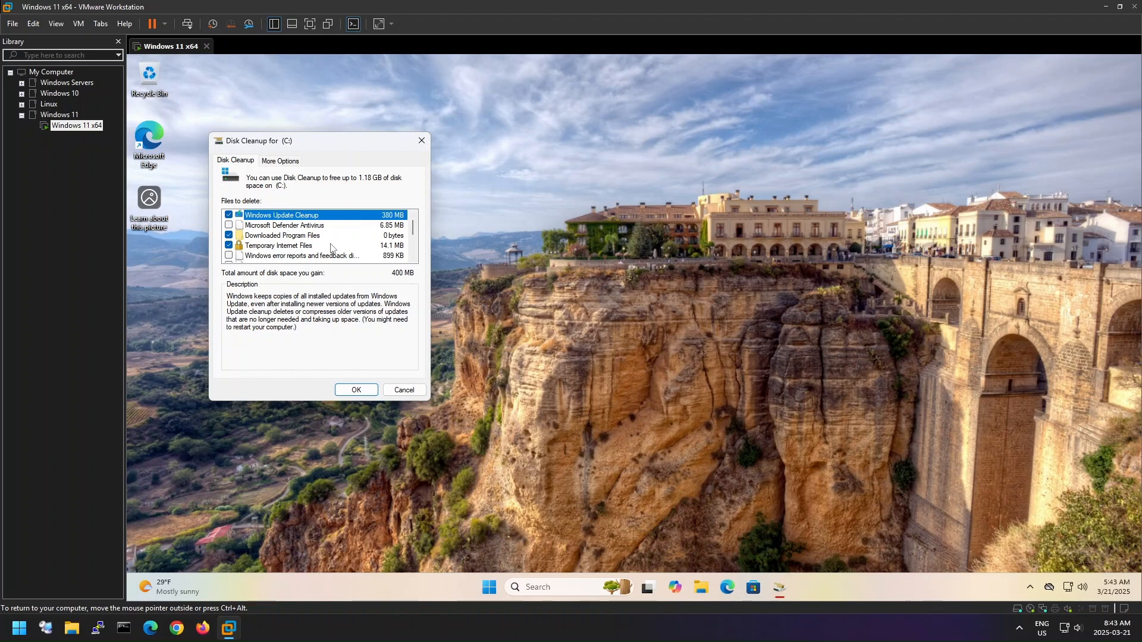
{"action": "scroll", "coordinate": [331, 248], "scroll_direction": "down", "scroll_amount": 3}
{"action": "left_click", "coordinate": [364, 388]}
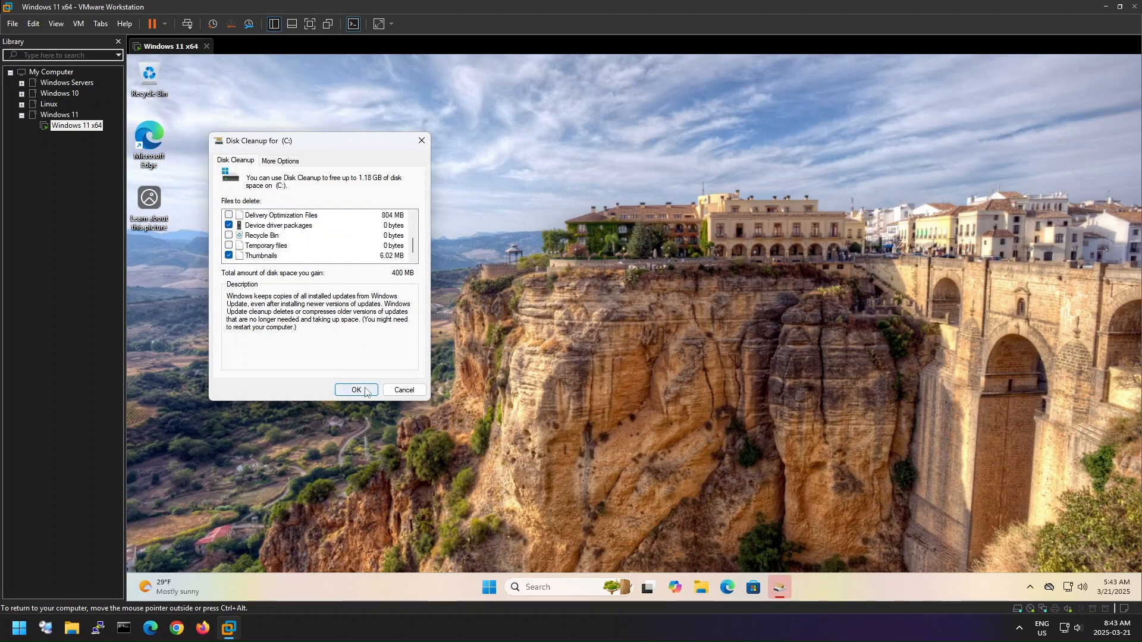
{"action": "left_click", "coordinate": [647, 327]}
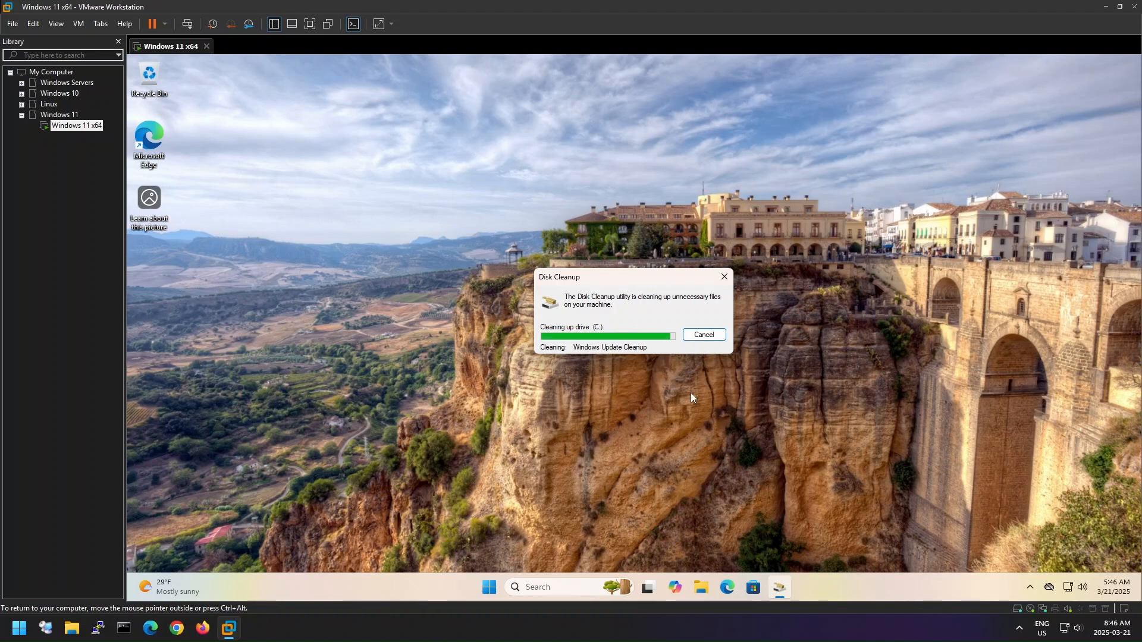
{"action": "right_click", "coordinate": [655, 391]}
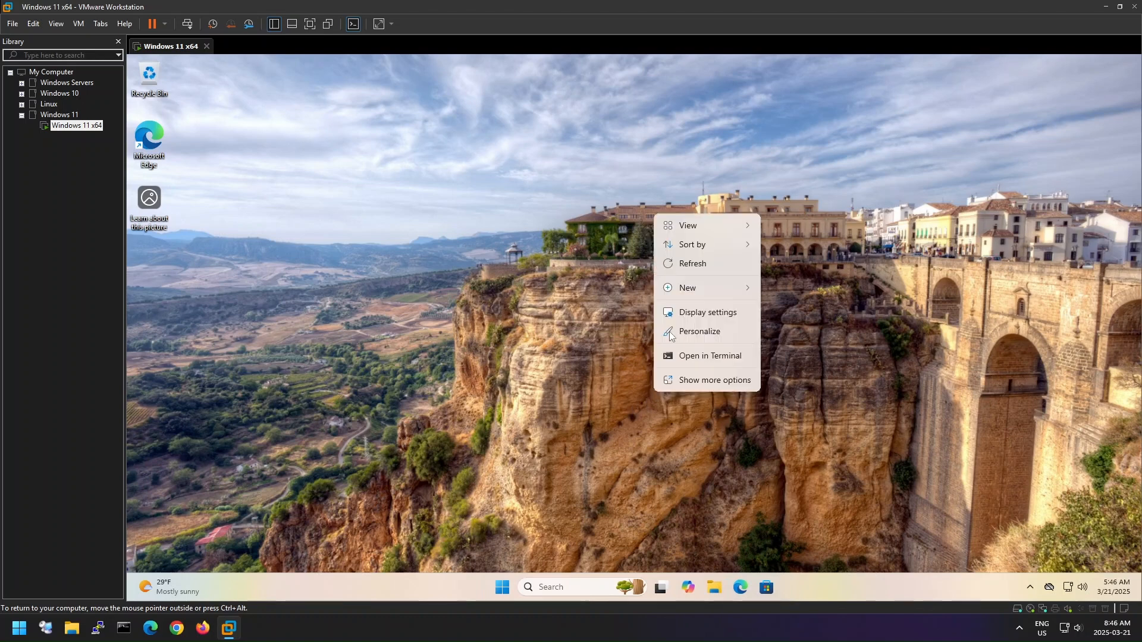
{"action": "left_click", "coordinate": [699, 269]}
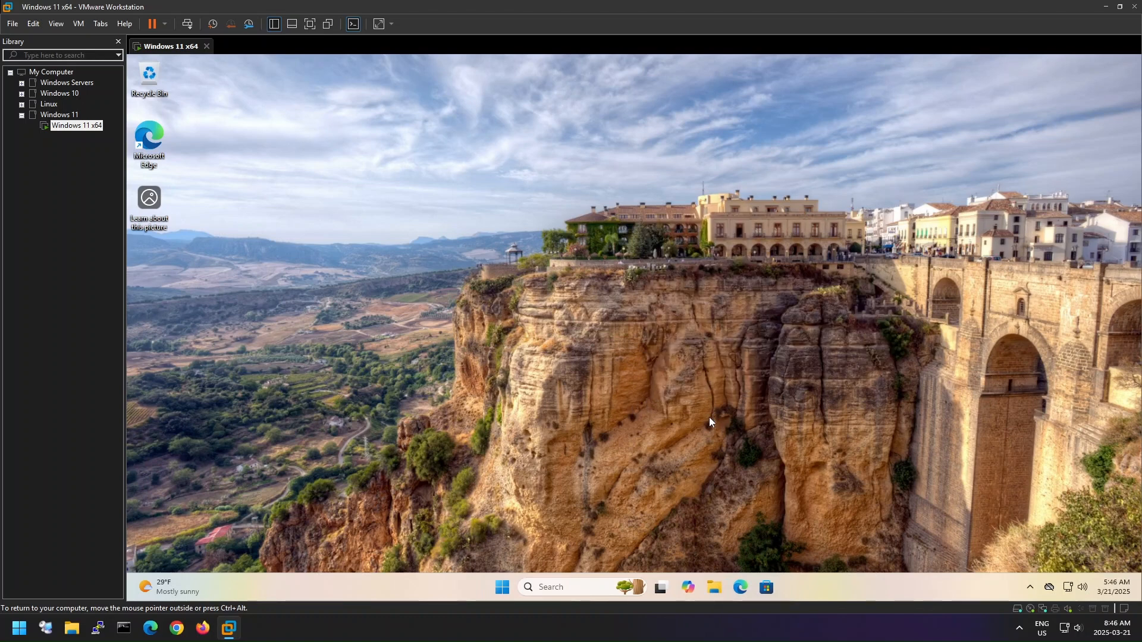
- Open the Windows Temp folder by running "temp" from the Run dialog and grant permanent access to it
{"action": "left_click", "coordinate": [504, 589]}
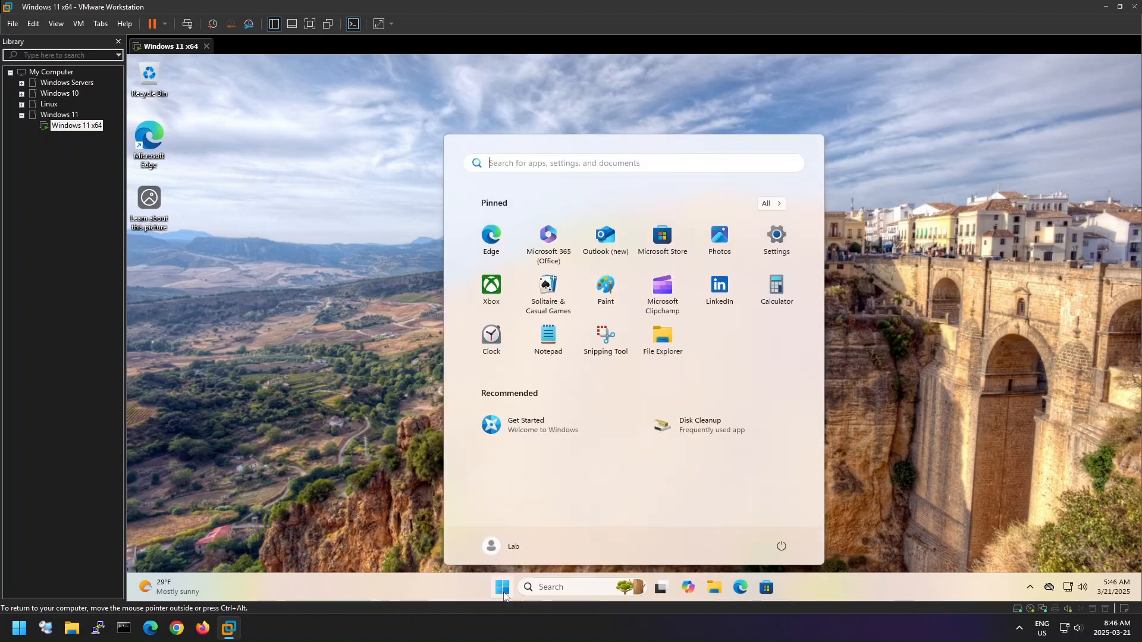
{"action": "type", "text": "run"}
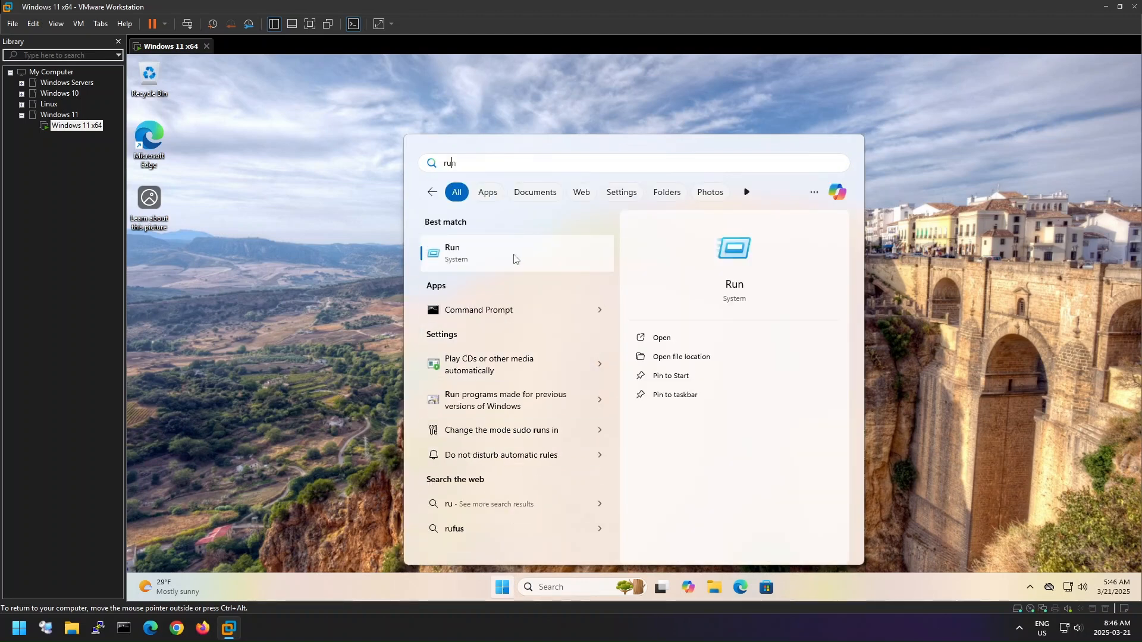
{"action": "left_click", "coordinate": [513, 254]}
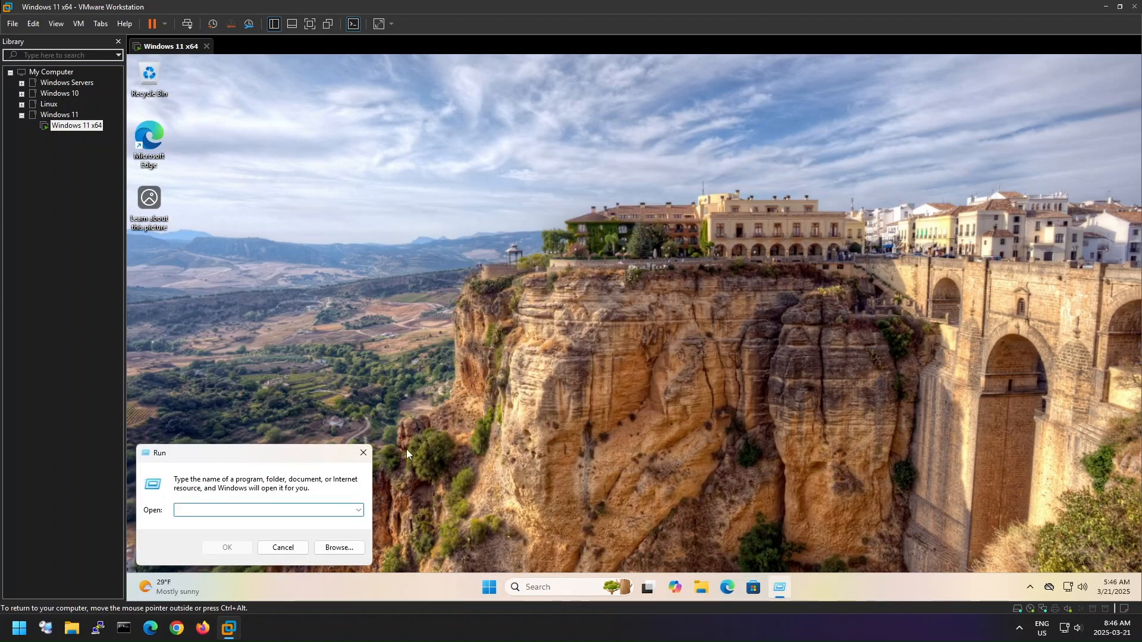
{"action": "type", "text": "temp"}
{"action": "key", "text": "Return"}
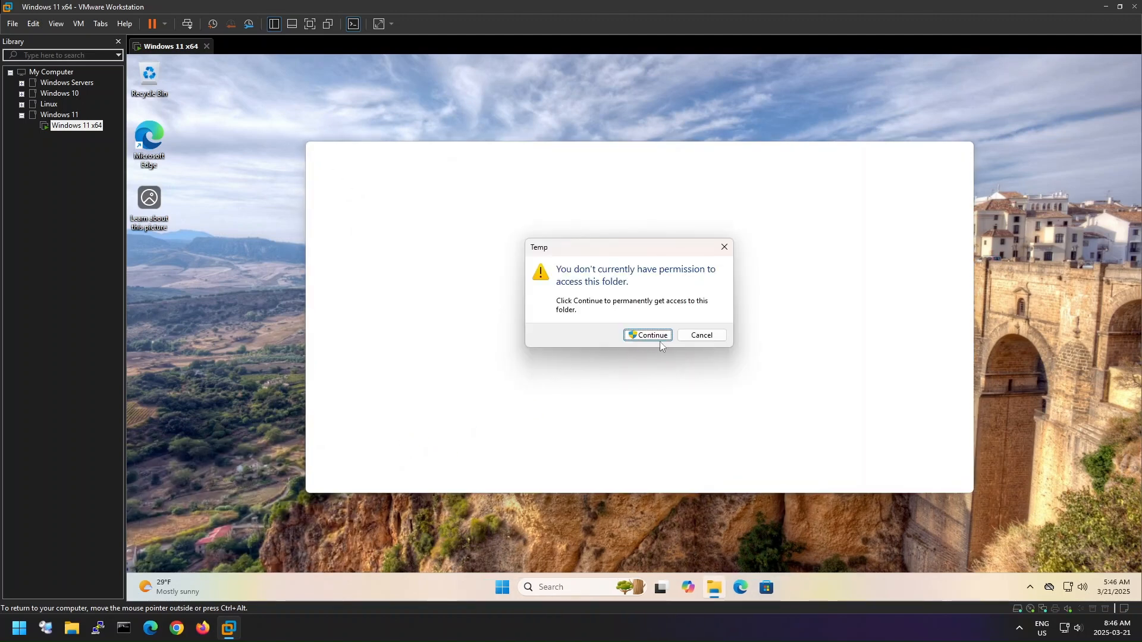
{"action": "left_click", "coordinate": [658, 336]}
- Permanently delete all items in the Windows Temp folder, granting administrator permission for all and skipping every file in use
{"action": "left_click", "coordinate": [662, 365]}
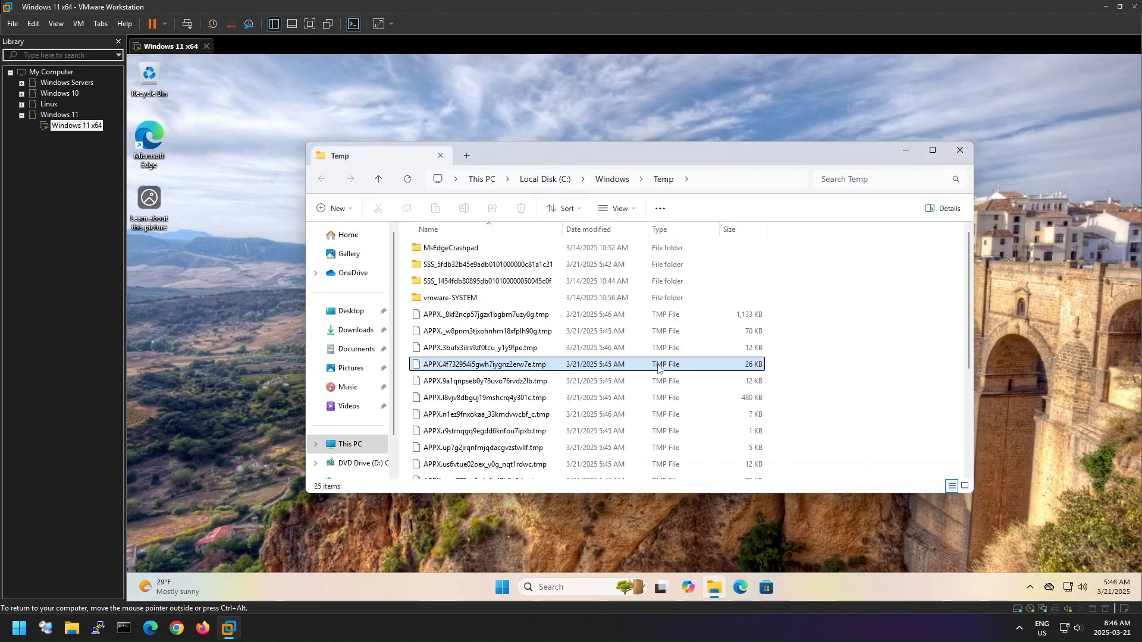
{"action": "key", "text": "ctrl+a"}
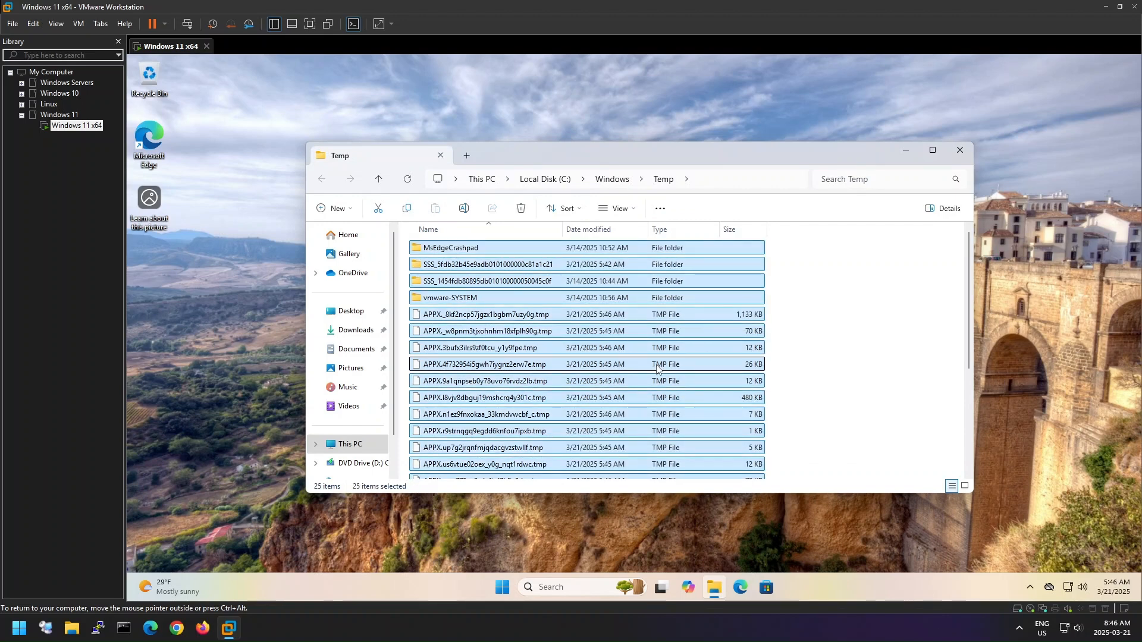
{"action": "key", "text": "shift+Delete"}
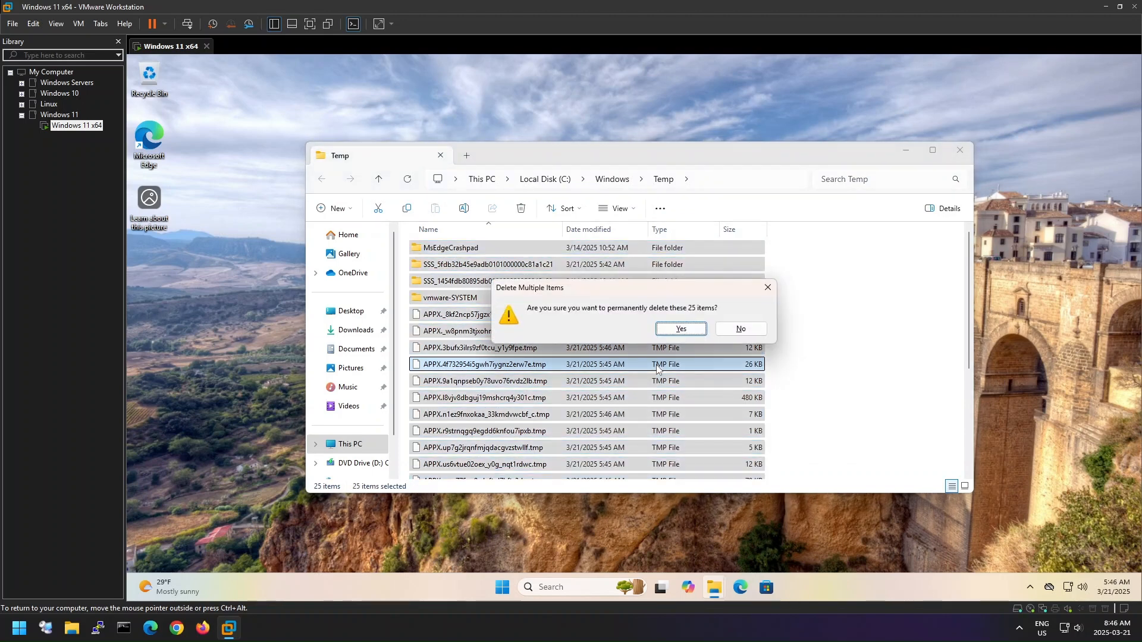
{"action": "left_click", "coordinate": [680, 331]}
{"action": "left_click", "coordinate": [277, 244]}
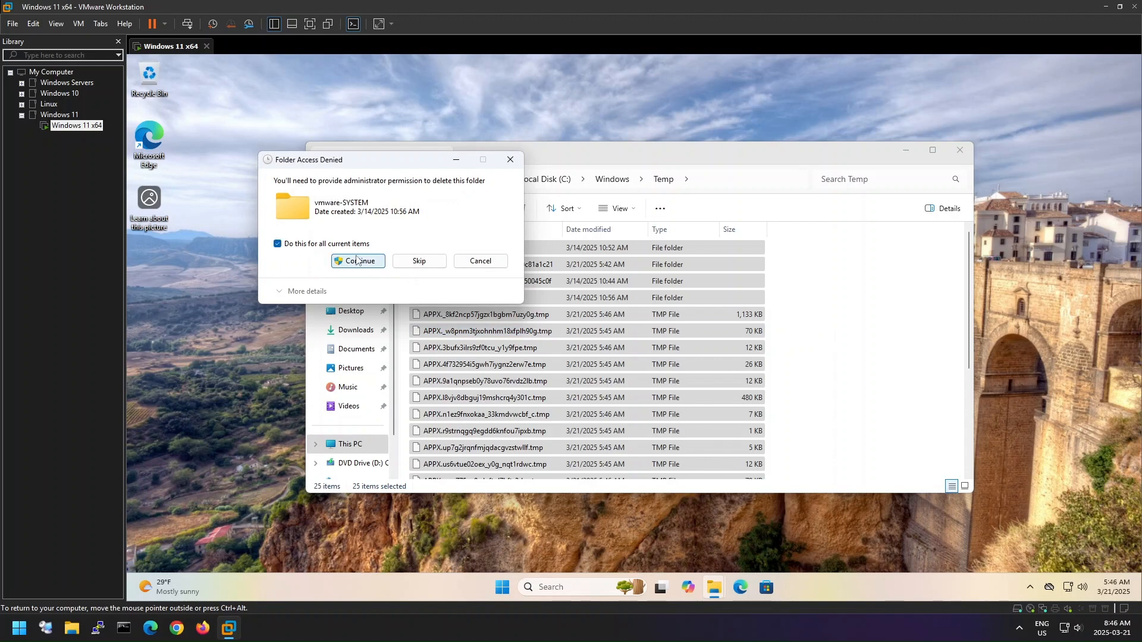
{"action": "left_click", "coordinate": [375, 262]}
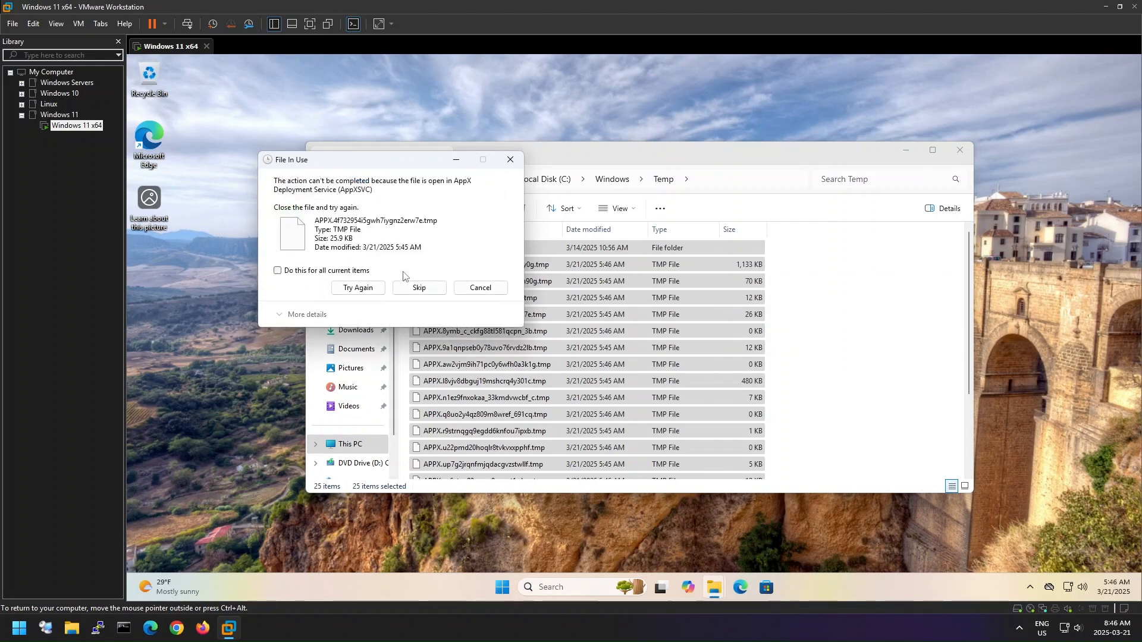
{"action": "left_click", "coordinate": [335, 272]}
{"action": "left_click", "coordinate": [421, 287]}
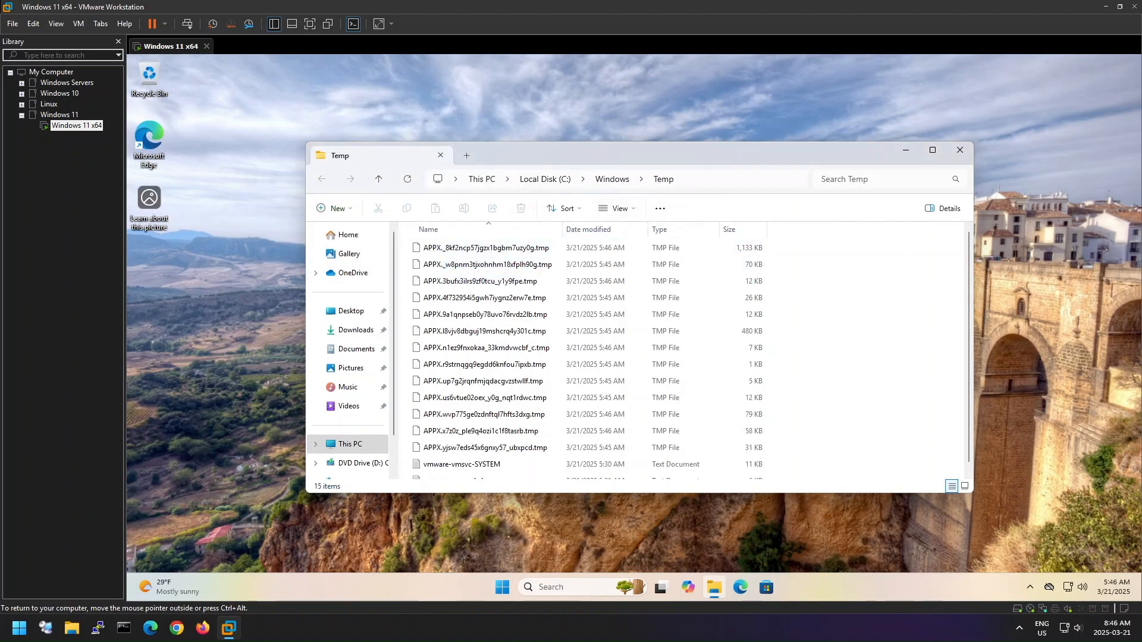
- Go to the user's temporary files folder using the path %temp%
{"action": "left_click", "coordinate": [739, 181]}
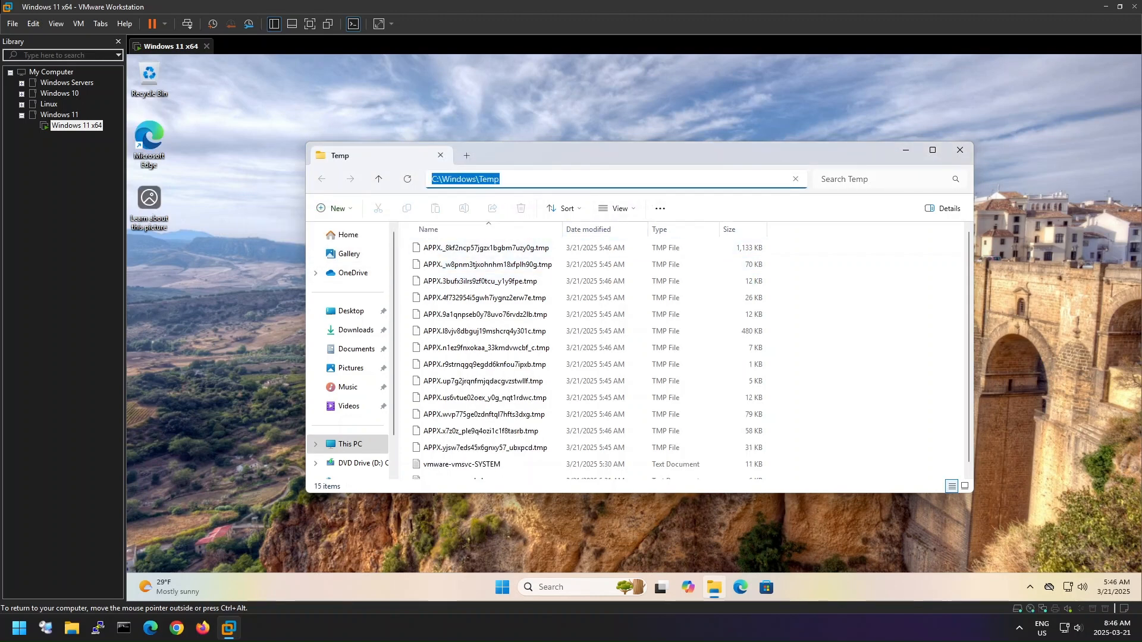
{"action": "type", "text": "%temp%"}
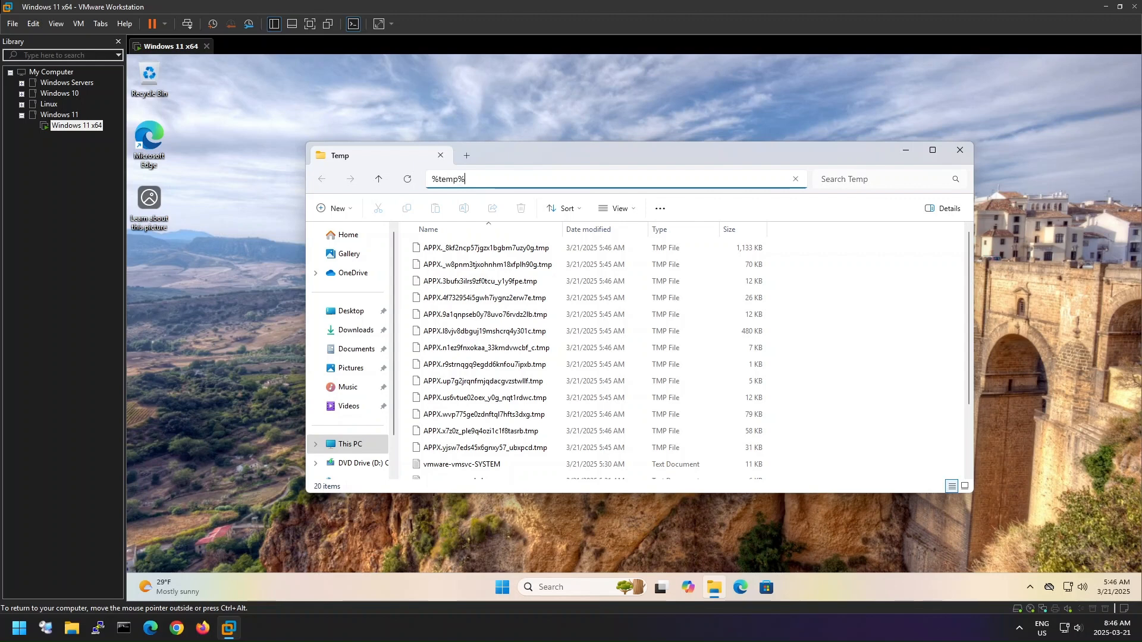
{"action": "key", "text": "Return"}
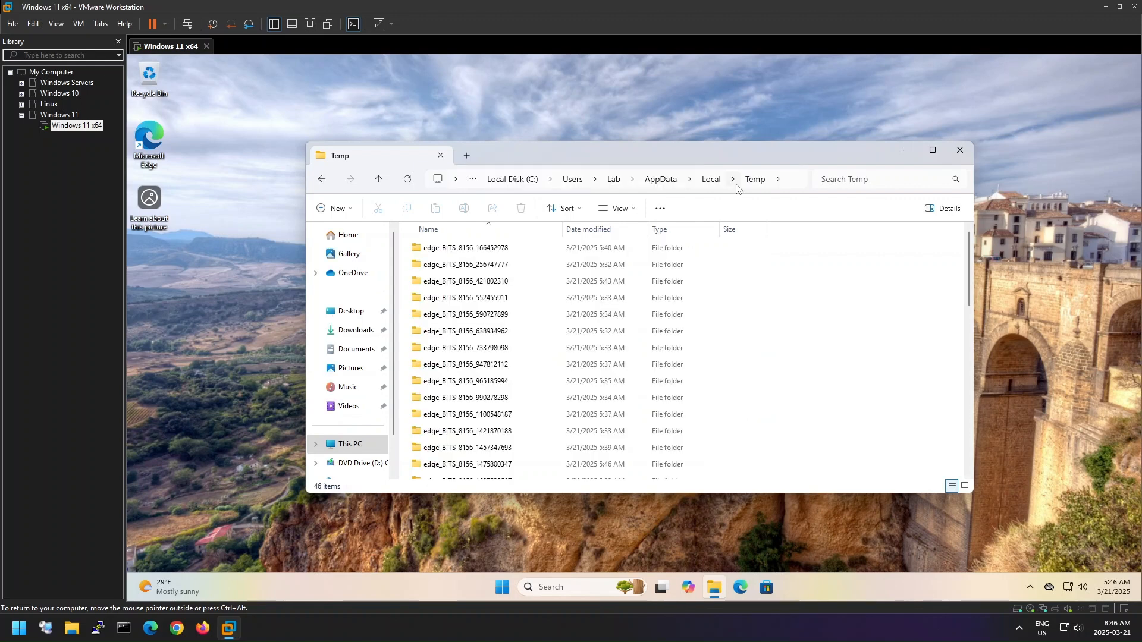
- Permanently delete all items in the user's Temp folder and close the folder window
{"action": "left_click", "coordinate": [696, 282]}
{"action": "key", "text": "ctrl+a"}
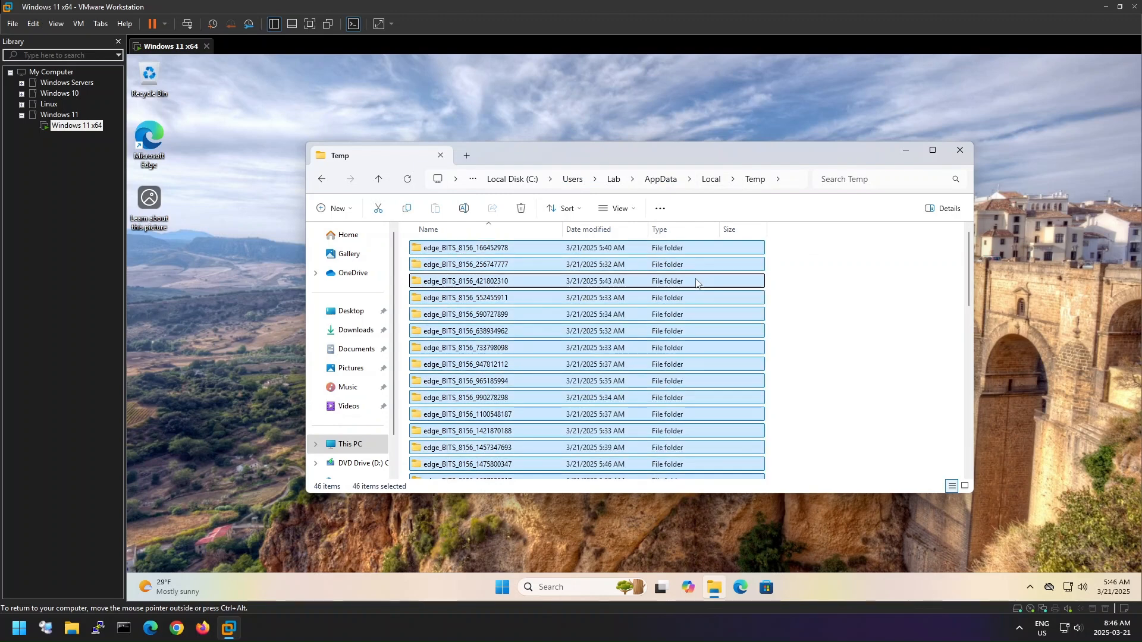
{"action": "key", "text": "shift+Delete"}
{"action": "key", "text": "Return"}
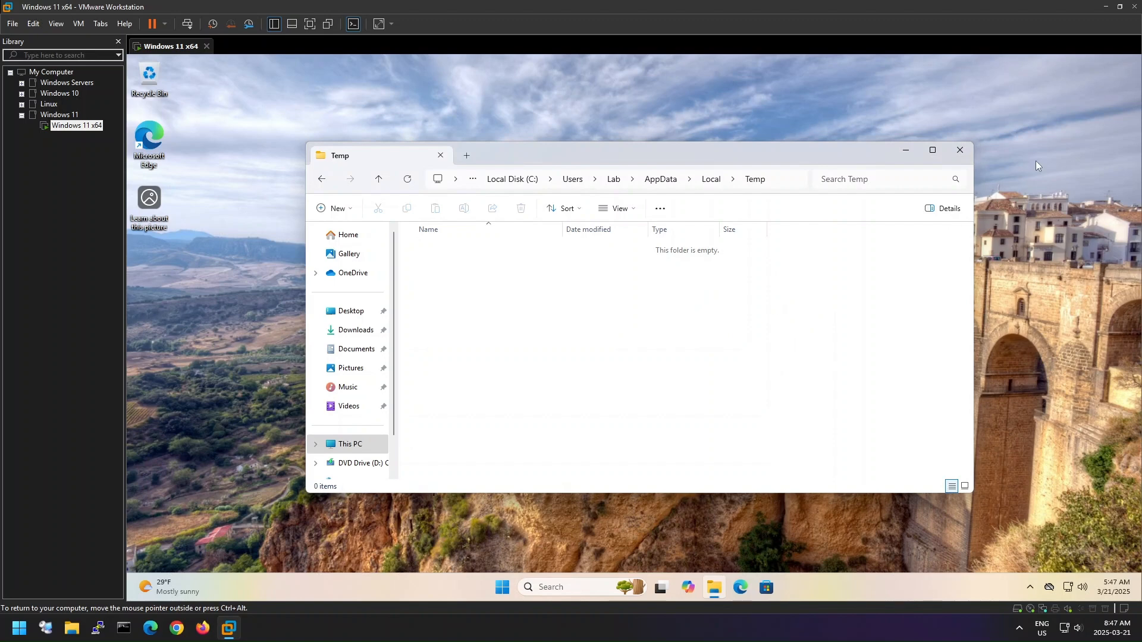
{"action": "left_click", "coordinate": [960, 150]}
{"action": "right_click", "coordinate": [537, 182]}
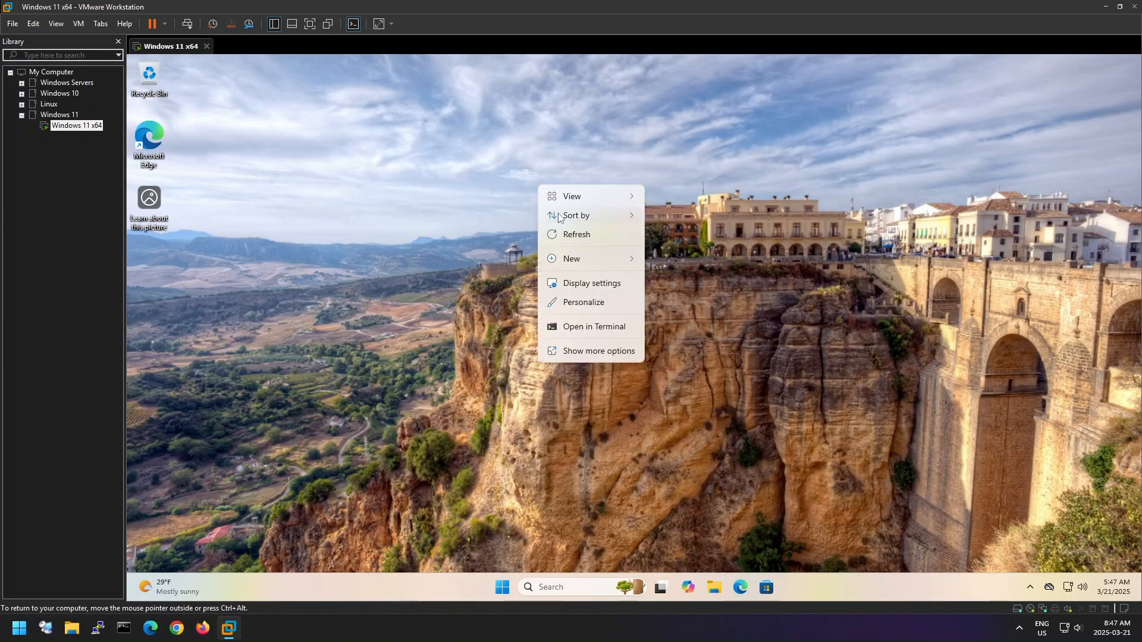
- Refresh the desktop, and eject the disc from DVD Drive (D:) in a maximized File Explorer window
{"action": "left_click", "coordinate": [595, 236]}
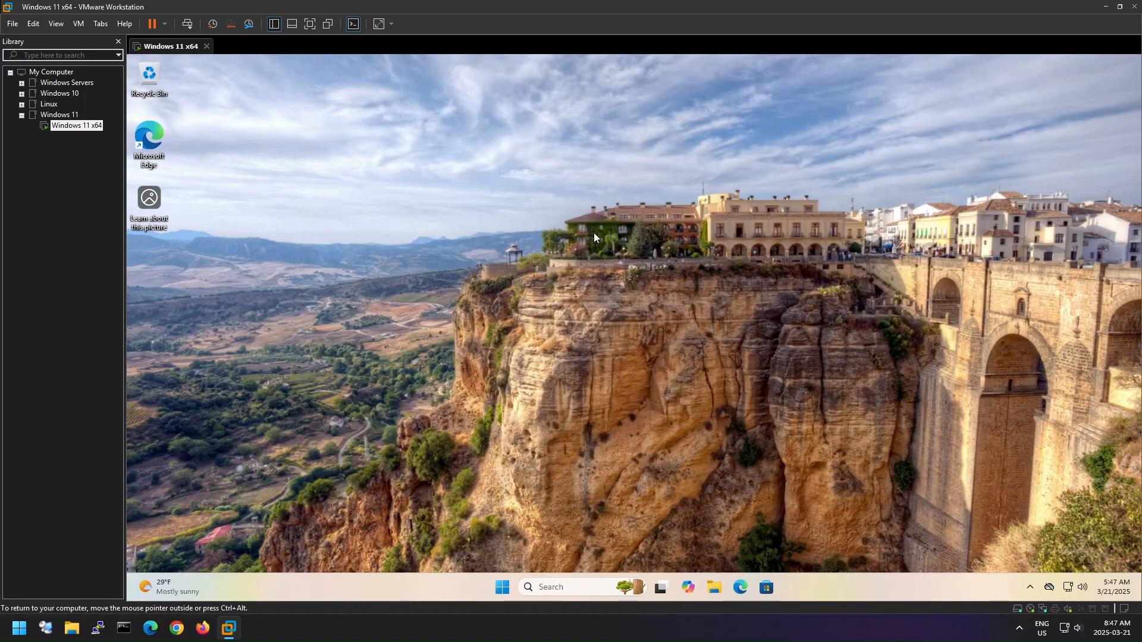
{"action": "left_click", "coordinate": [715, 595]}
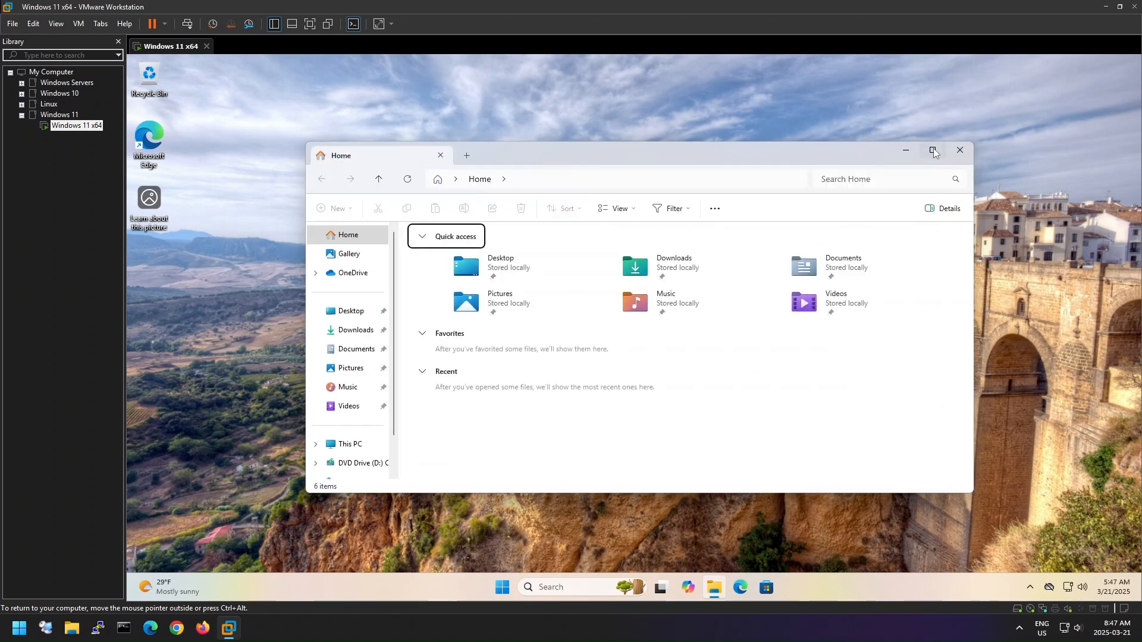
{"action": "left_click", "coordinate": [933, 150]}
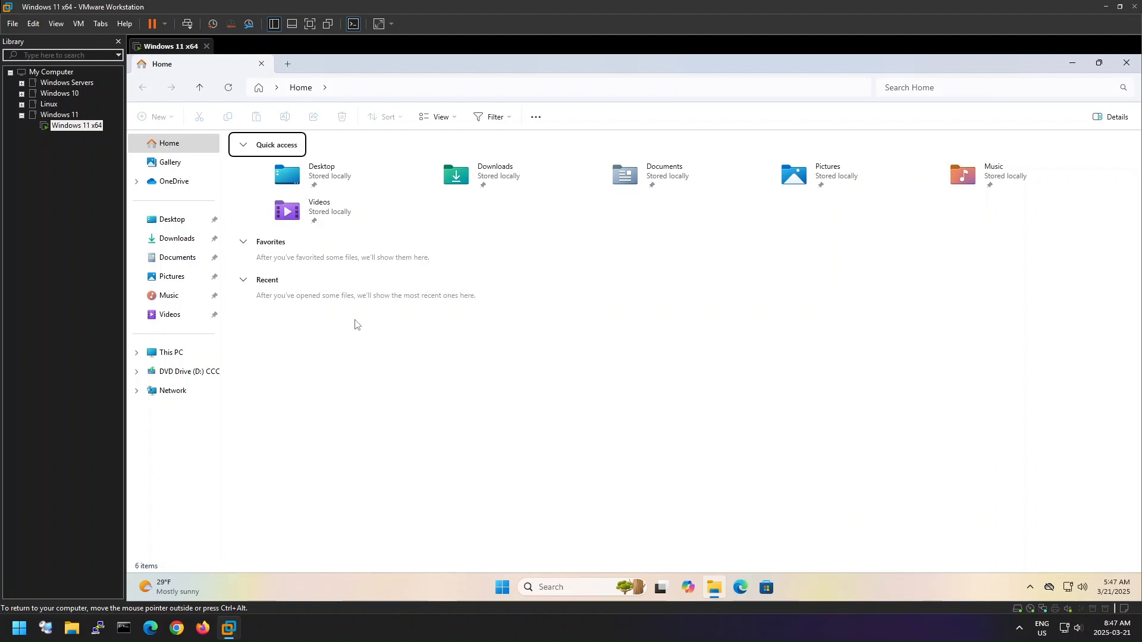
{"action": "left_click", "coordinate": [179, 354]}
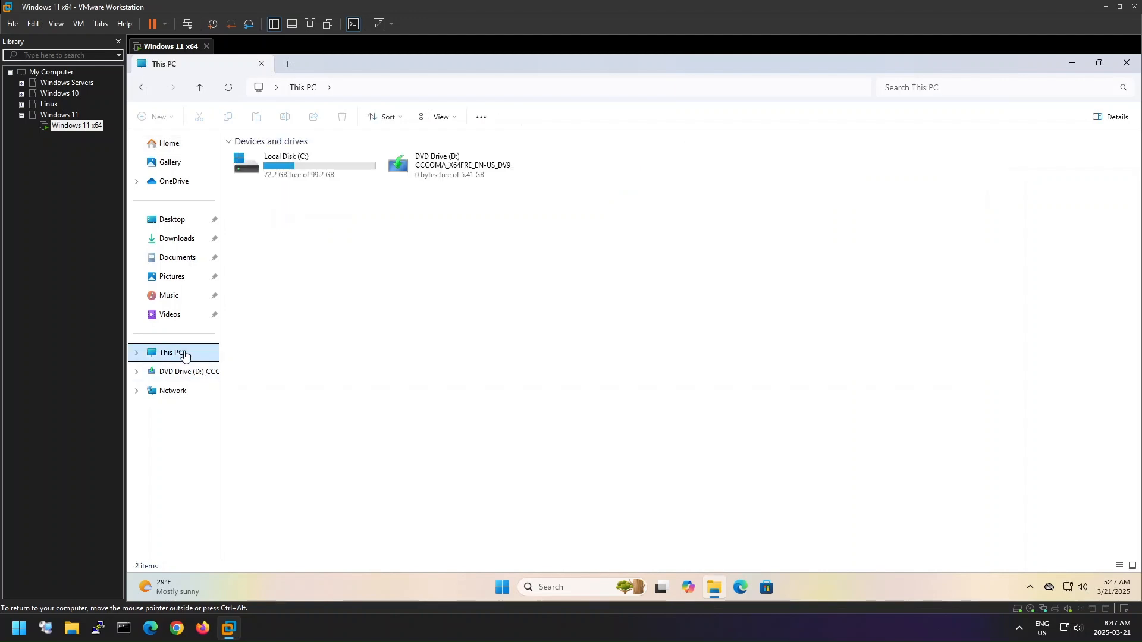
{"action": "left_click", "coordinate": [475, 174]}
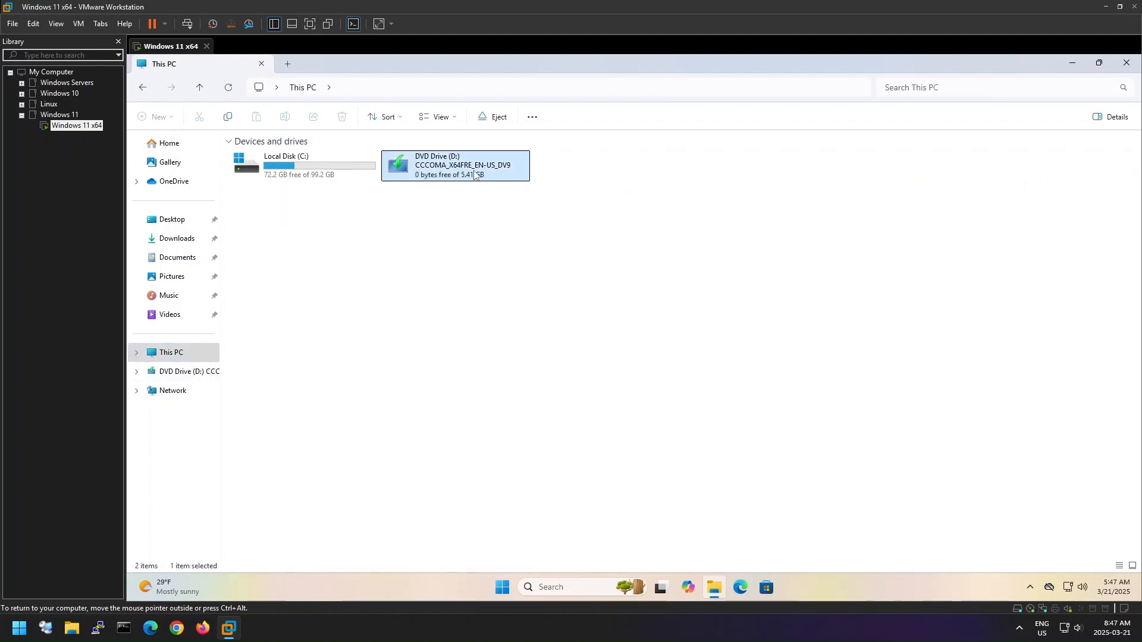
{"action": "right_click", "coordinate": [475, 173]}
{"action": "left_click", "coordinate": [508, 275]}
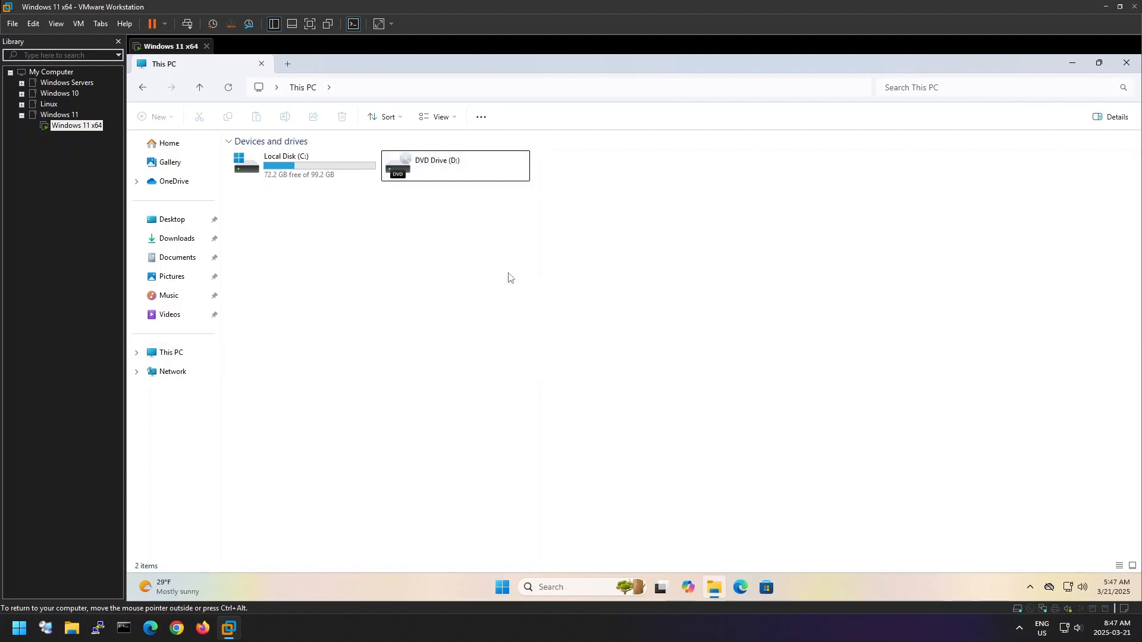
- Remove the CD/DVD (SATA) device from the virtual machine's hardware settings and reload This PC in the guest
{"action": "left_click", "coordinate": [78, 24]}
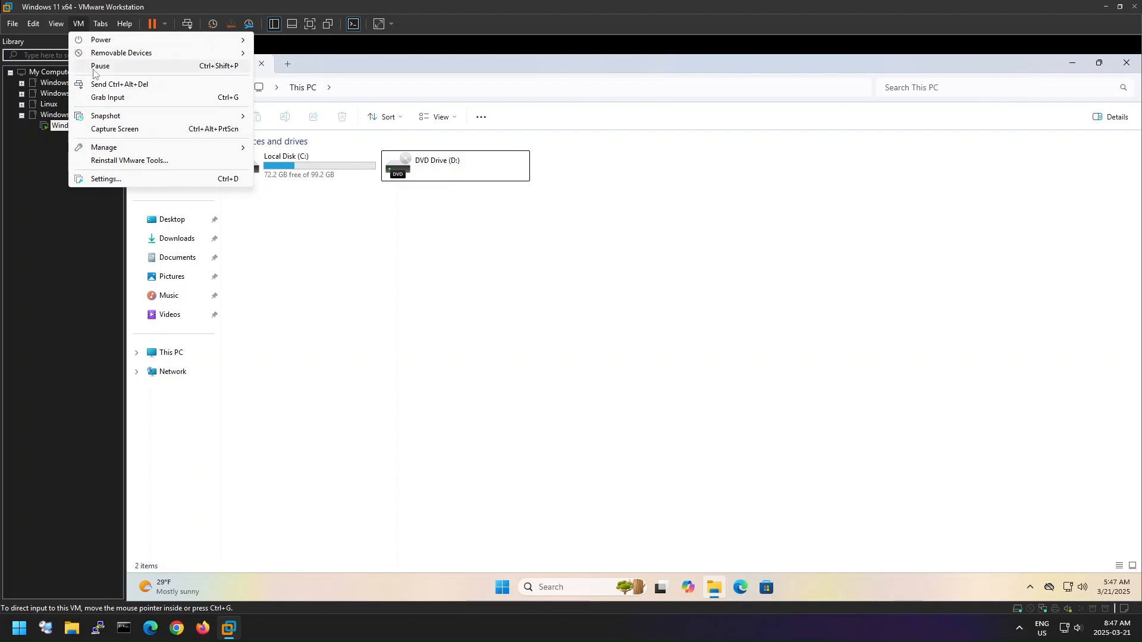
{"action": "left_click", "coordinate": [201, 180]}
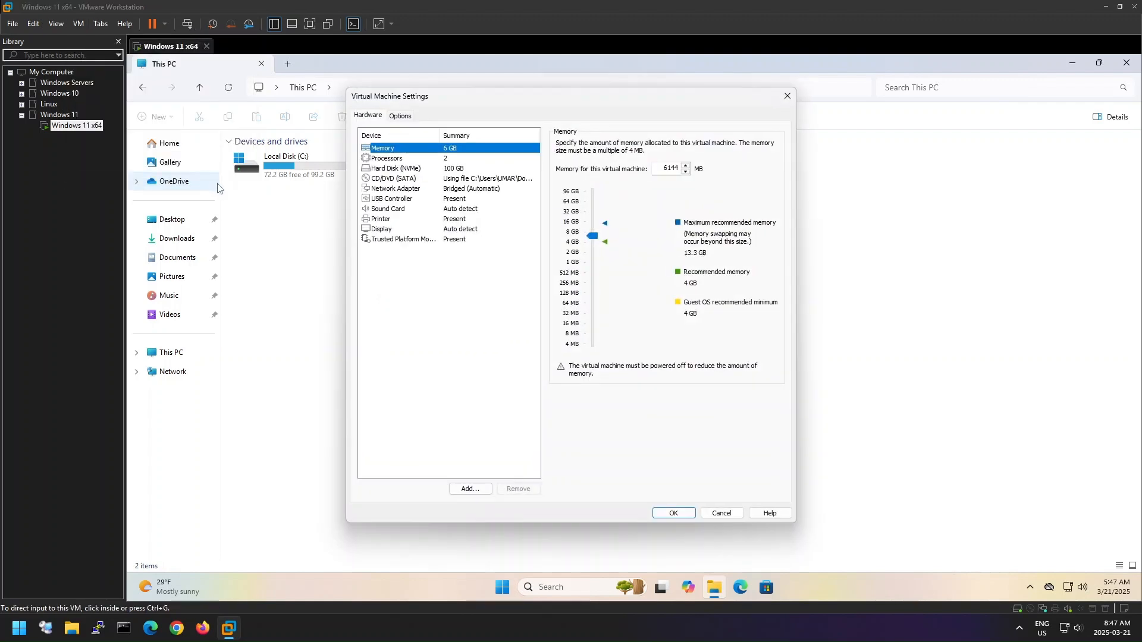
{"action": "left_click", "coordinate": [490, 179]}
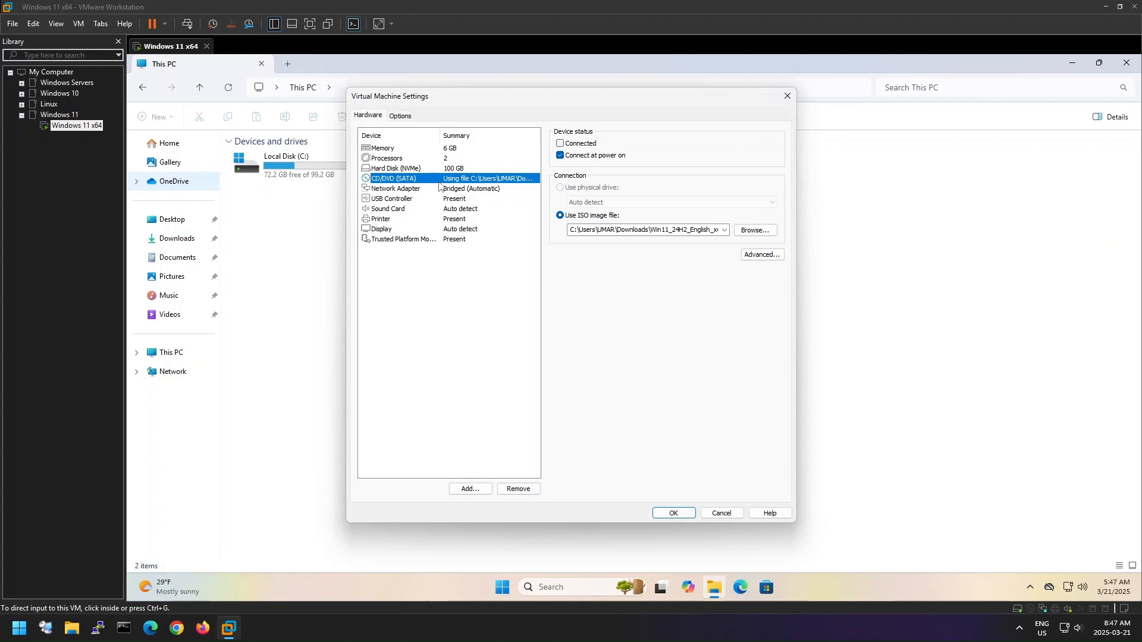
{"action": "left_click", "coordinate": [518, 489]}
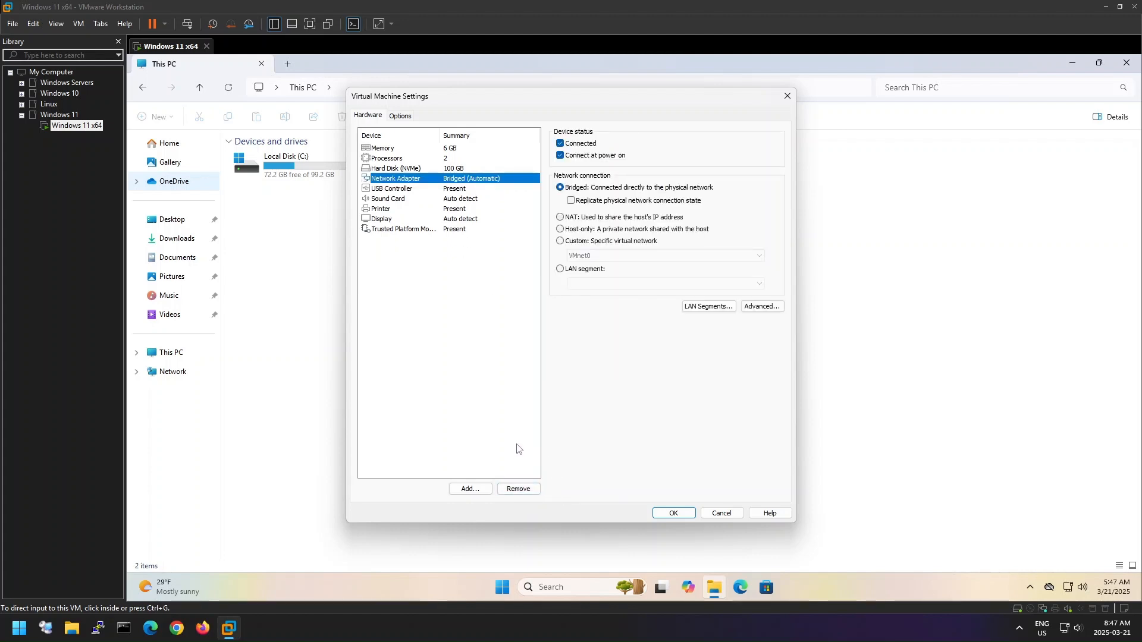
{"action": "left_click", "coordinate": [684, 515]}
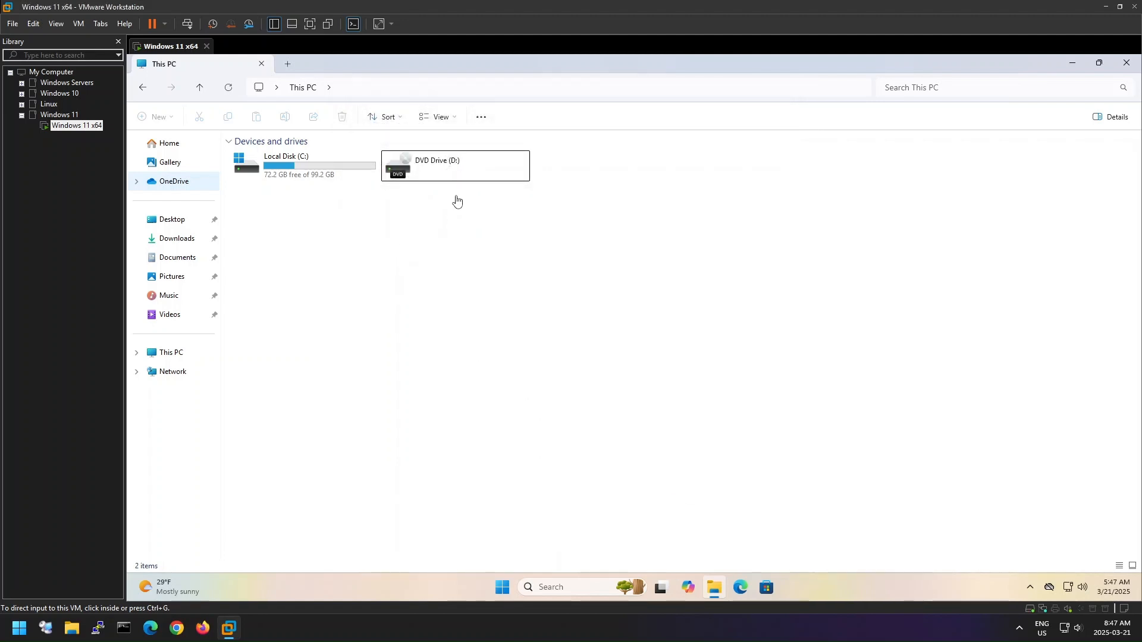
{"action": "right_click", "coordinate": [426, 229]}
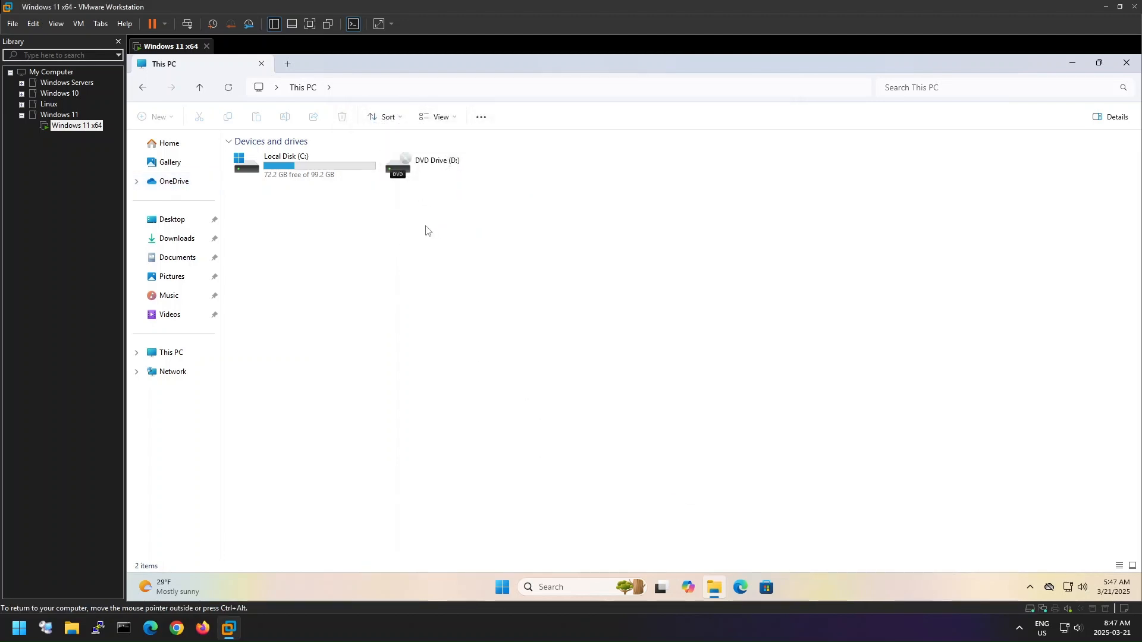
{"action": "left_click", "coordinate": [396, 257]}
{"action": "left_click", "coordinate": [171, 352]}
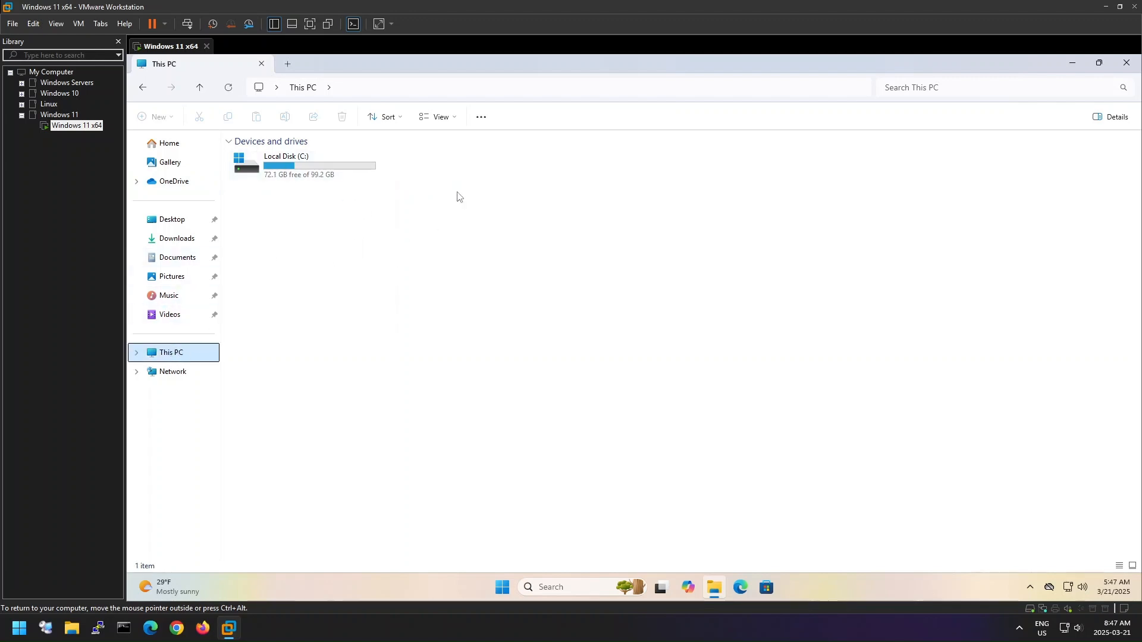
- Open the System32 folder inside the Windows folder on Local Disk (C:)
{"action": "left_click", "coordinate": [343, 175]}
{"action": "double_click", "coordinate": [356, 175]}
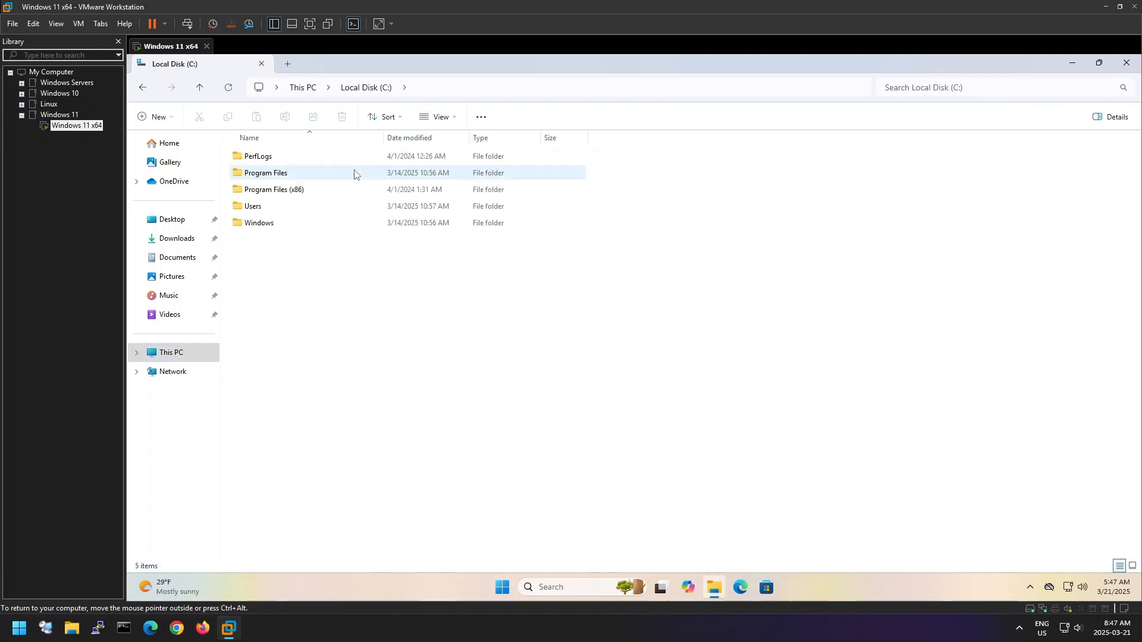
{"action": "double_click", "coordinate": [312, 230]}
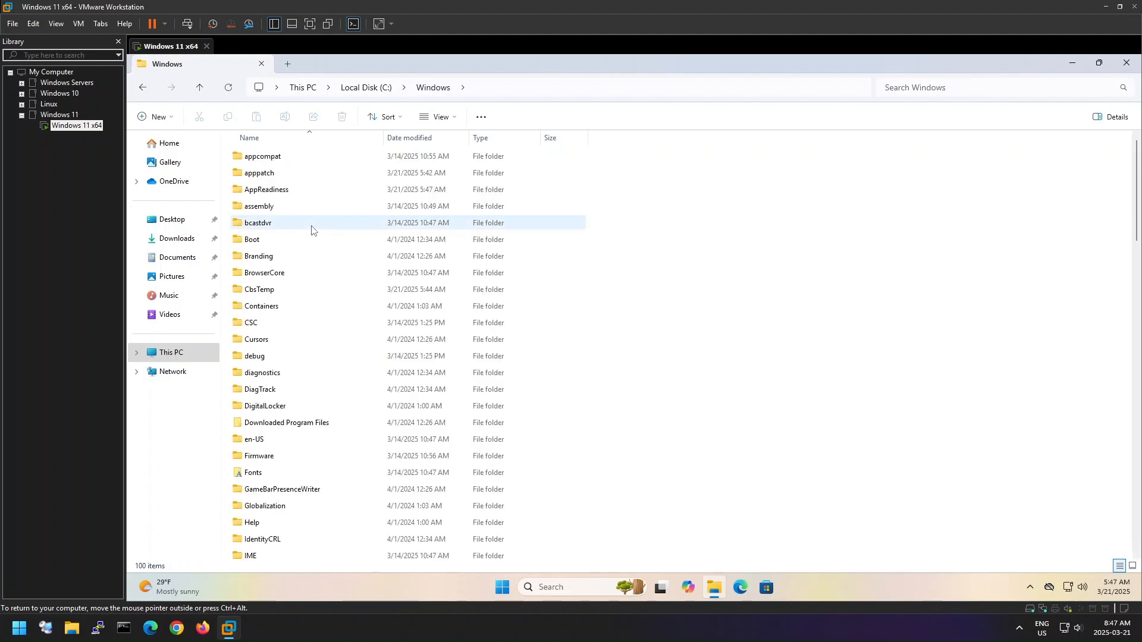
{"action": "left_click", "coordinate": [344, 241]}
{"action": "key", "text": "s"}
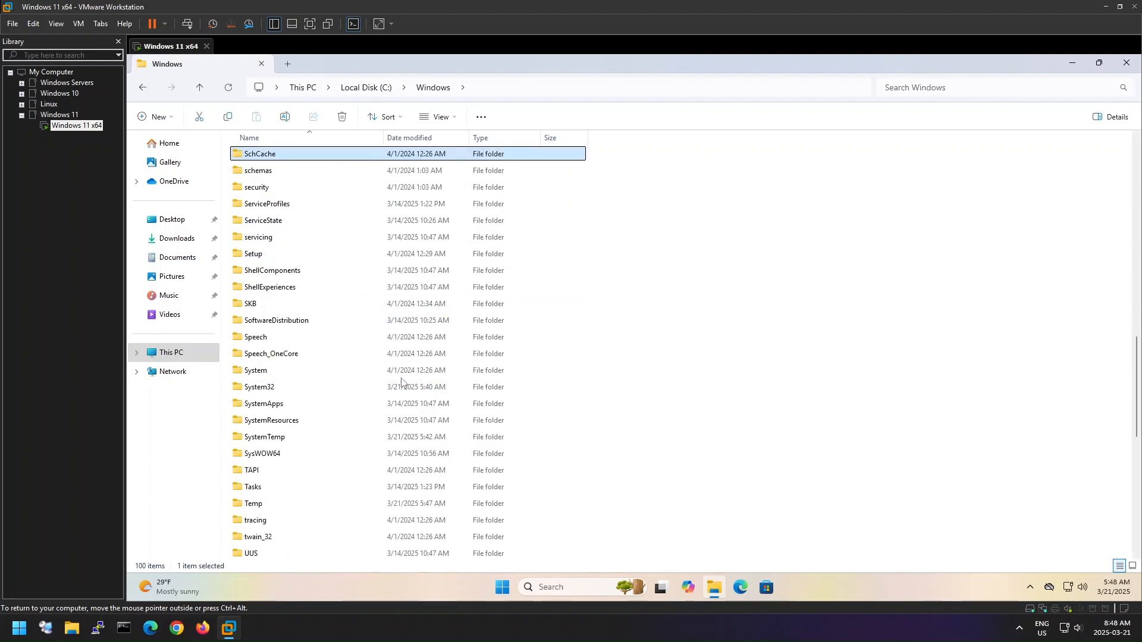
{"action": "left_click", "coordinate": [356, 391]}
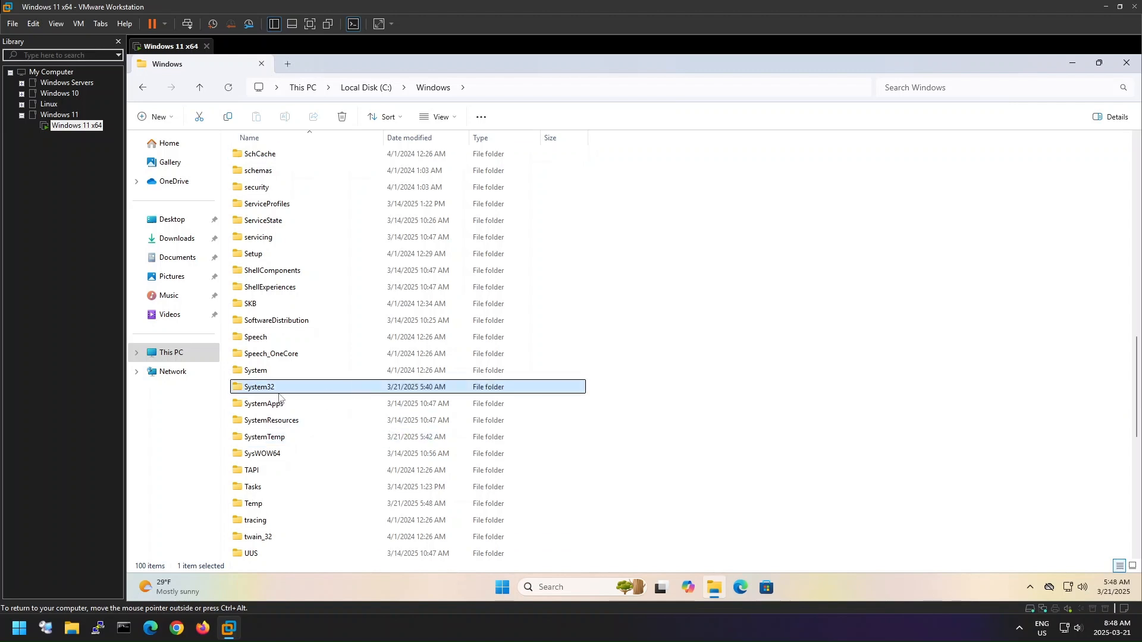
{"action": "double_click", "coordinate": [315, 393]}
- Look through the System32 items beginning with "s" for Sysprep
{"action": "key", "text": "s"}
{"action": "key", "text": "s"}
{"action": "key", "text": "s"}
{"action": "key", "text": "s"}
{"action": "key", "text": "s"}
{"action": "key", "text": "s"}
{"action": "key", "text": "s"}
{"action": "key", "text": "s"}
{"action": "key", "text": "s"}
{"action": "key", "text": "s"}
{"action": "key", "text": "s"}
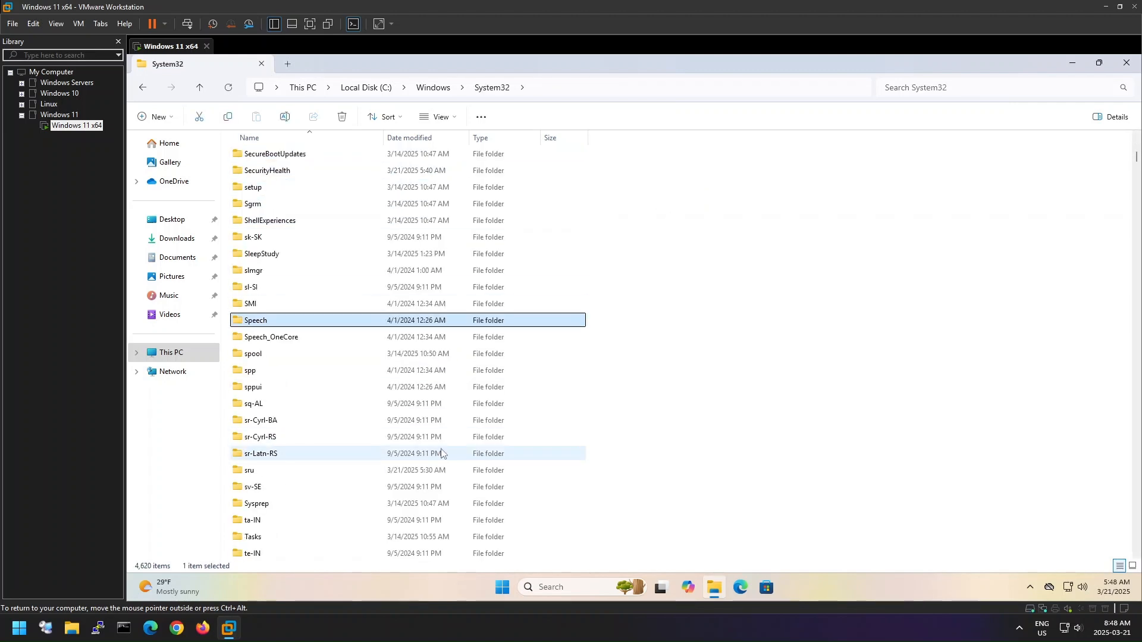
{"action": "key", "text": "s"}
{"action": "key", "text": "s"}
{"action": "key", "text": "s"}
{"action": "key", "text": "s"}
{"action": "key", "text": "s"}
{"action": "key", "text": "s"}
{"action": "key", "text": "s"}
{"action": "key", "text": "s"}
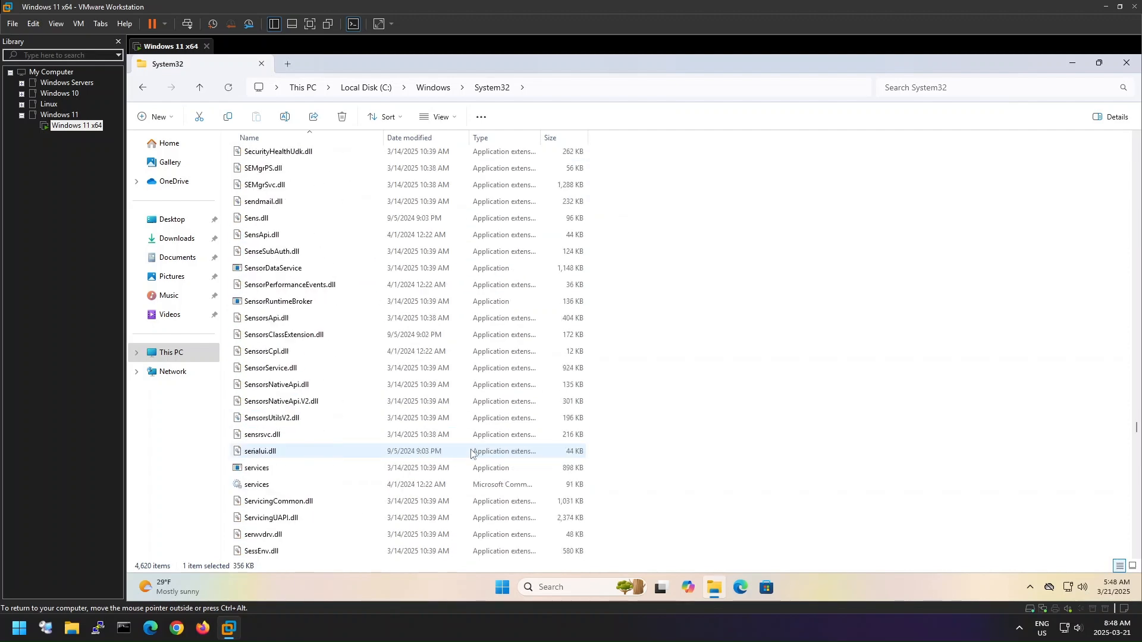
{"action": "scroll", "coordinate": [471, 452], "scroll_direction": "down", "scroll_amount": 20}
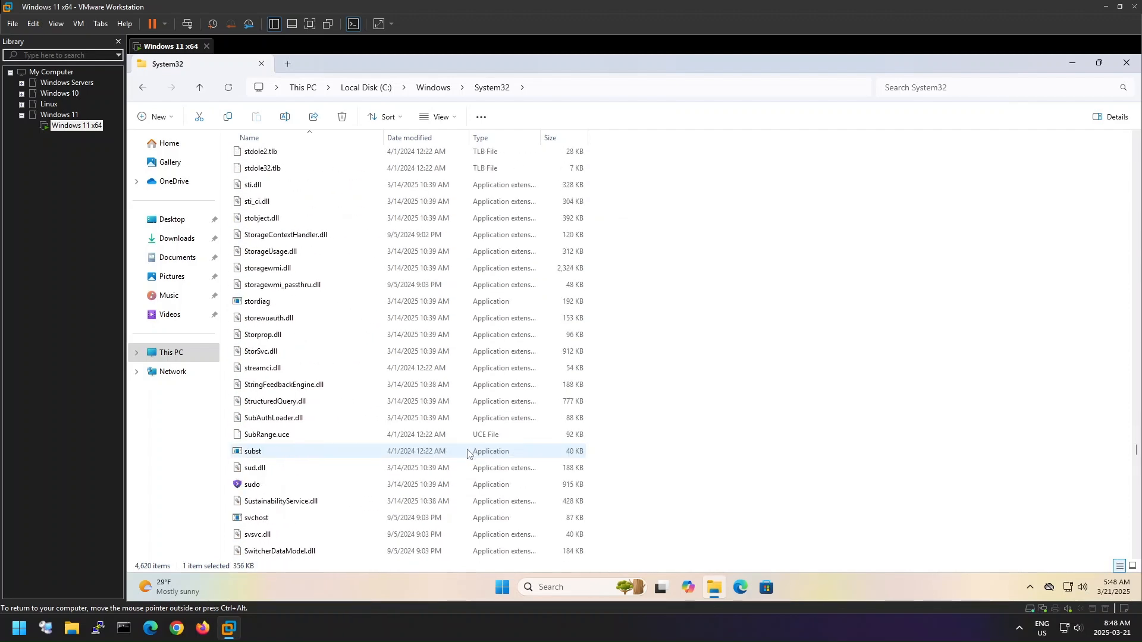
{"action": "scroll", "coordinate": [468, 454], "scroll_direction": "down", "scroll_amount": 20}
{"action": "scroll", "coordinate": [468, 454], "scroll_direction": "up", "scroll_amount": 3}
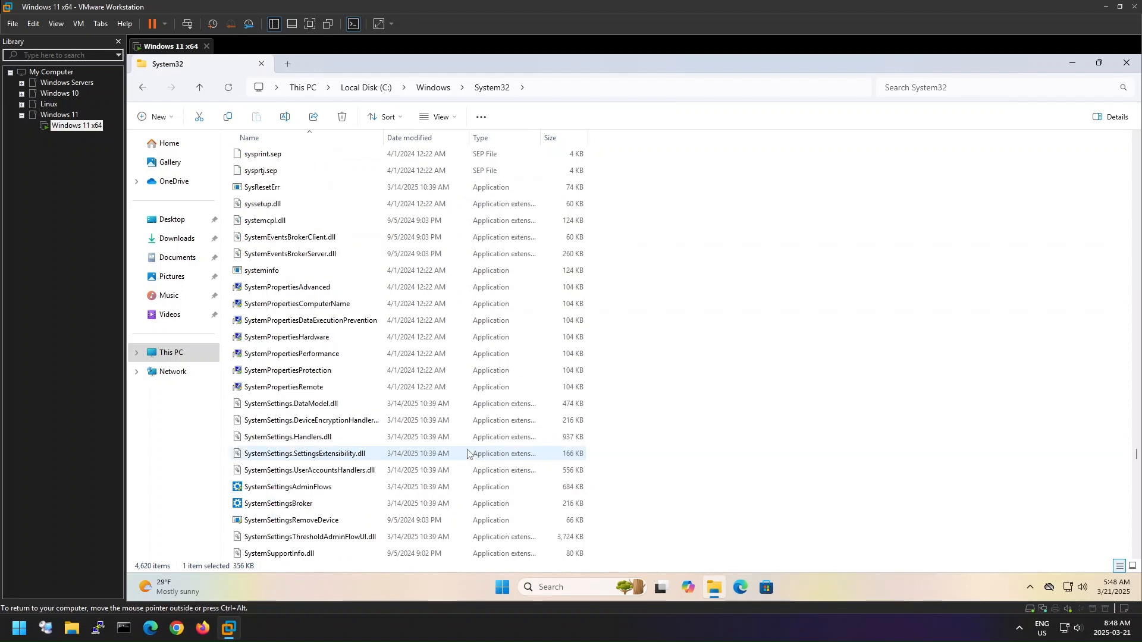
{"action": "scroll", "coordinate": [468, 454], "scroll_direction": "up", "scroll_amount": 2}
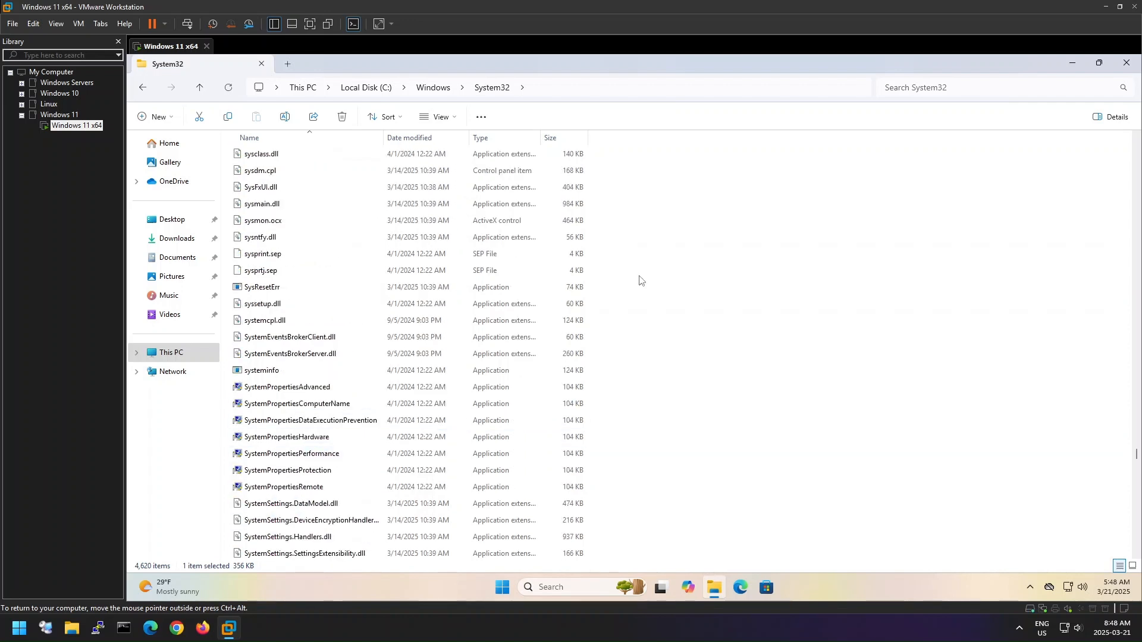
- Search System32 for "sysprep" and open the Sysprep folder from the results
{"action": "left_click", "coordinate": [965, 88]}
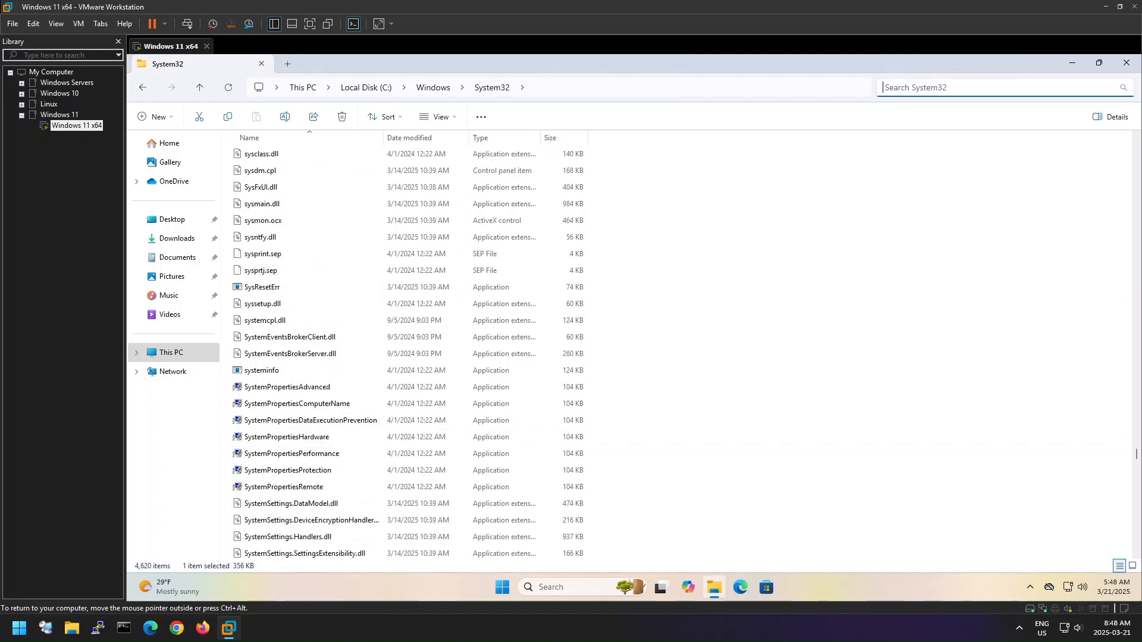
{"action": "type", "text": "sys"}
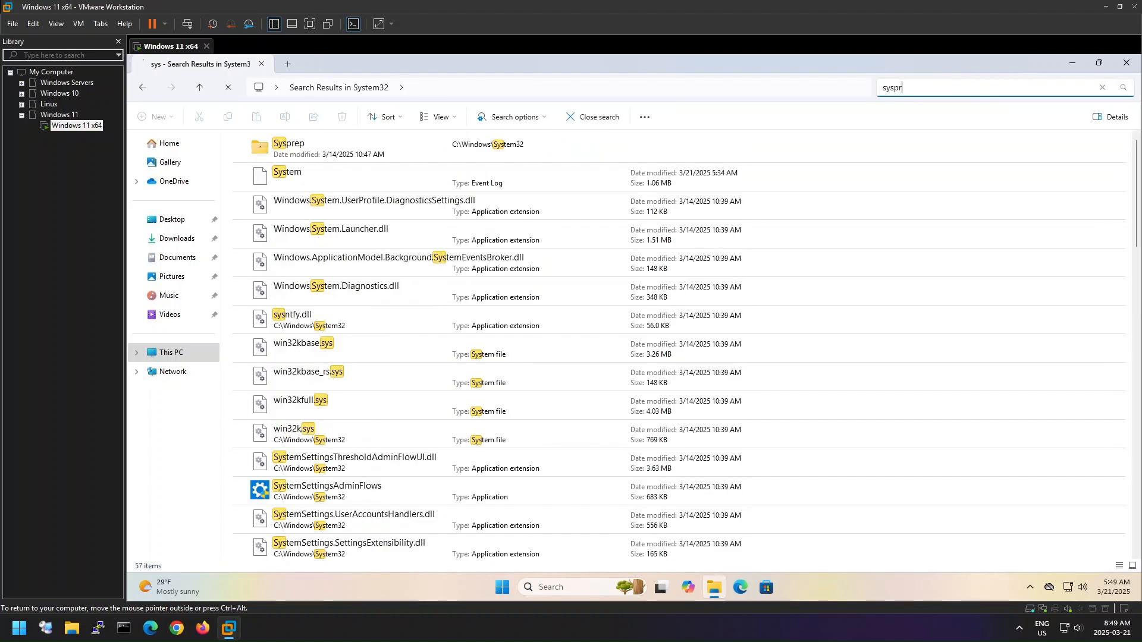
{"action": "type", "text": "pre"}
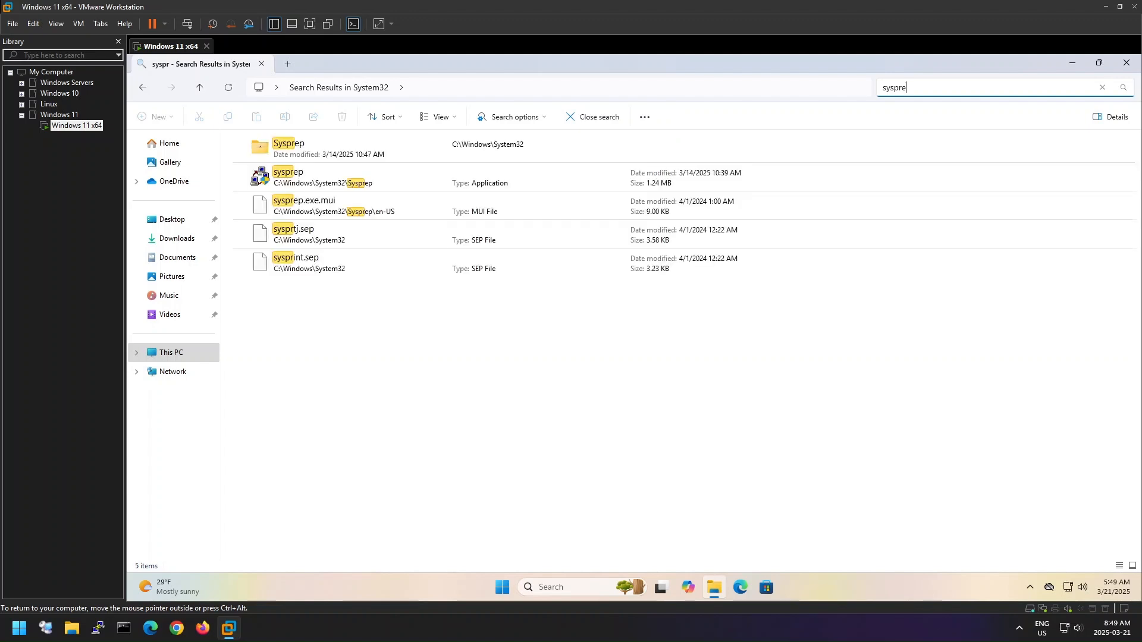
{"action": "type", "text": "p"}
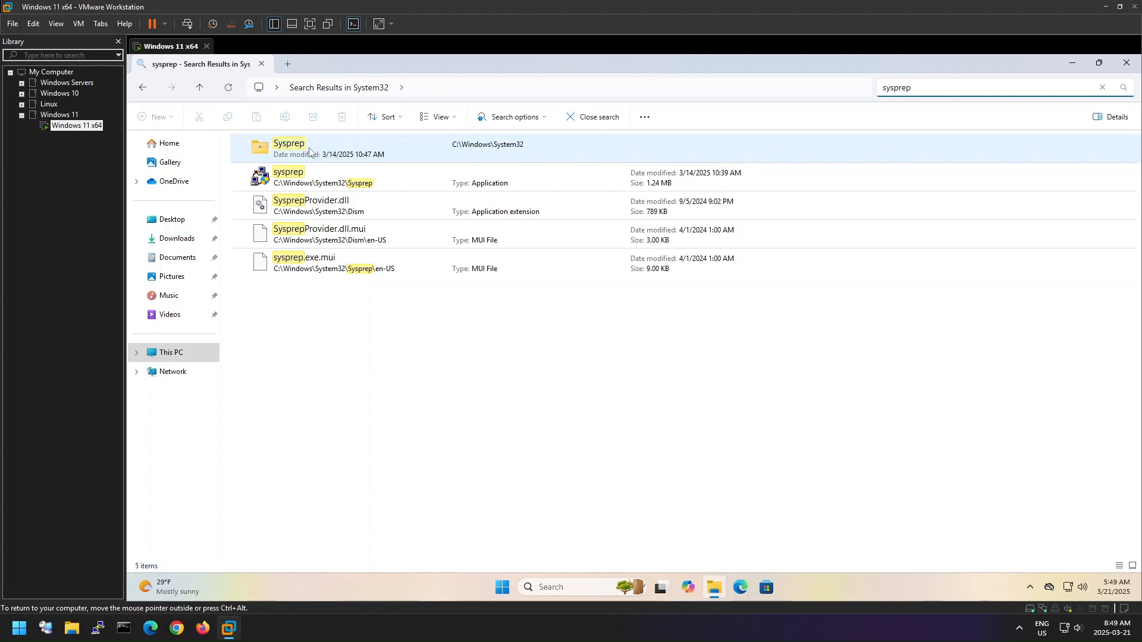
{"action": "double_click", "coordinate": [336, 150]}
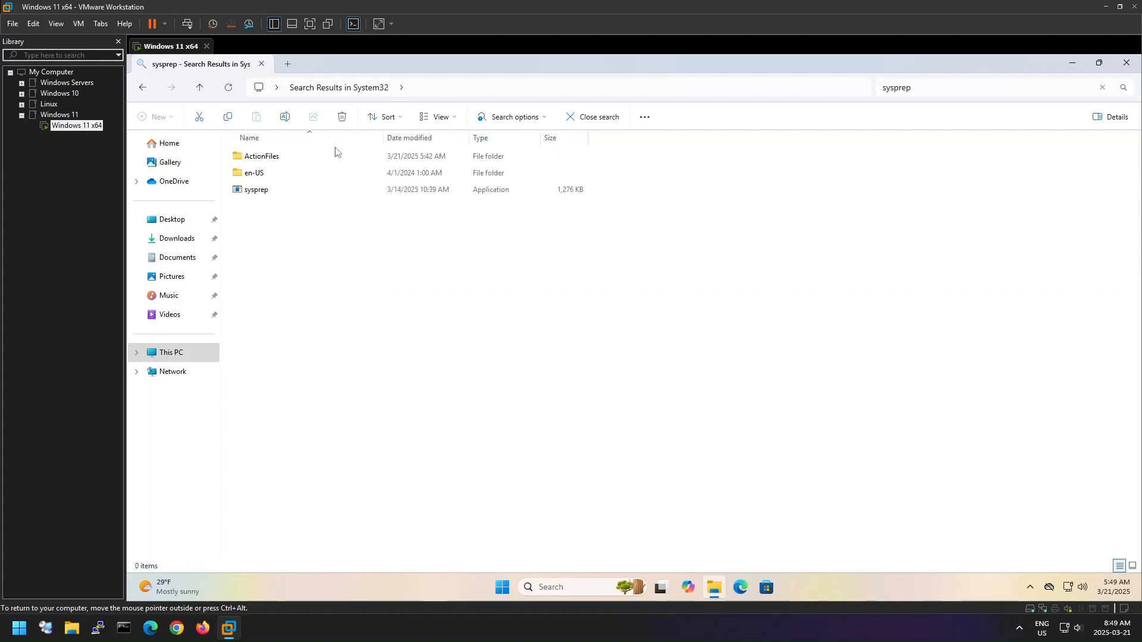
- Run the sysprep application as administrator
{"action": "left_click", "coordinate": [282, 196]}
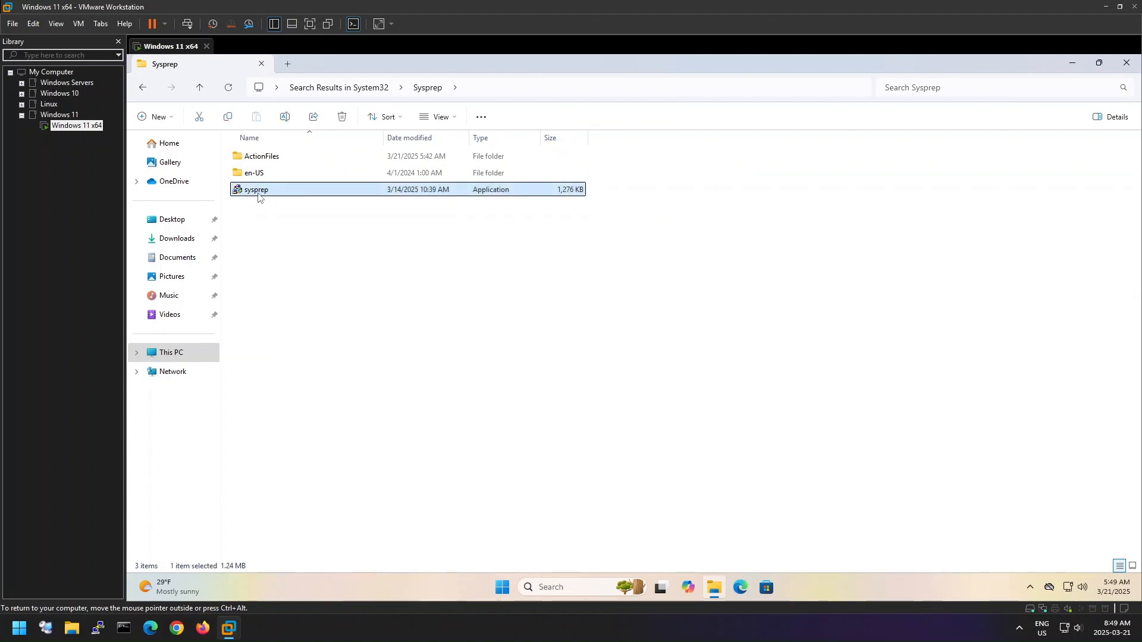
{"action": "right_click", "coordinate": [320, 195]}
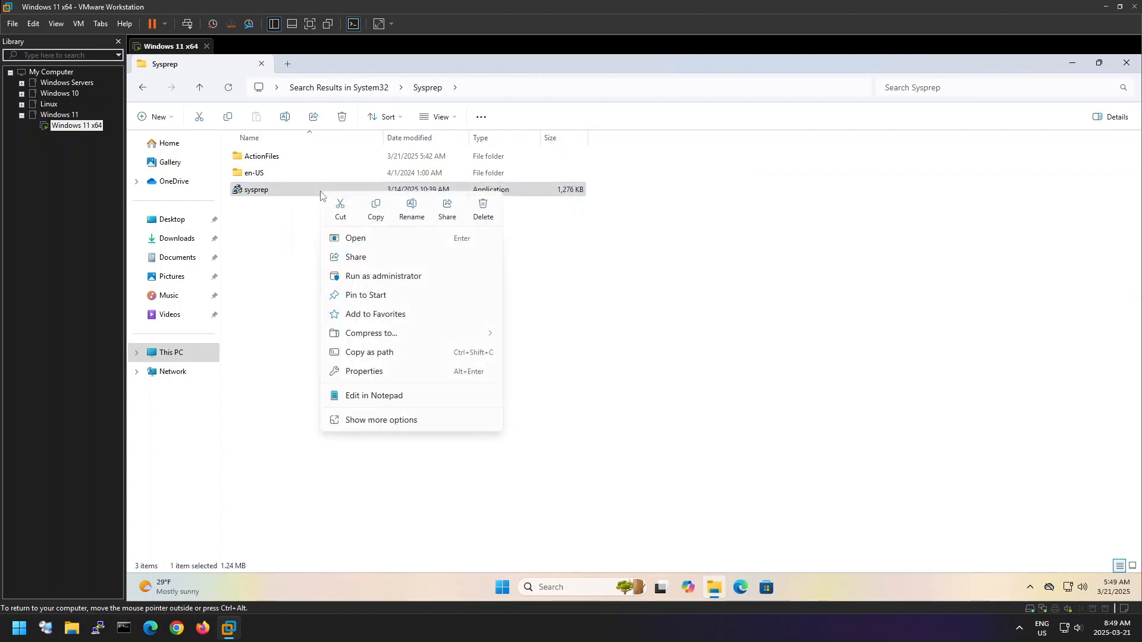
{"action": "left_click", "coordinate": [442, 280]}
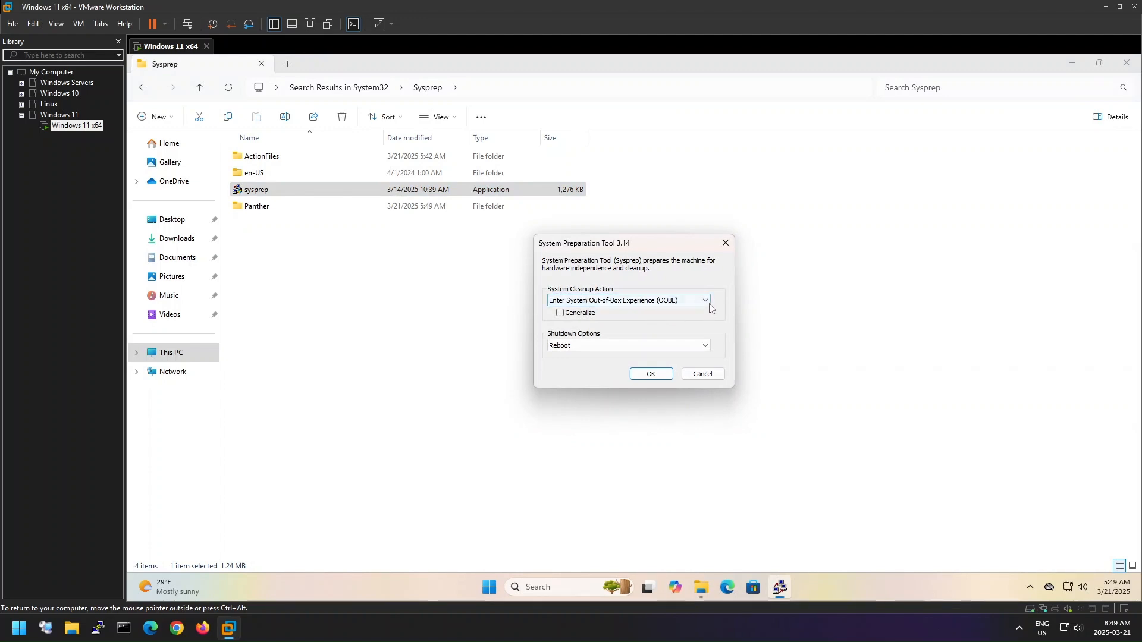
- Run the System Preparation Tool with Enter System Out-of-Box Experience (OOBE), Generalize enabled and Shutdown as the shutdown option
{"action": "left_click", "coordinate": [693, 303]}
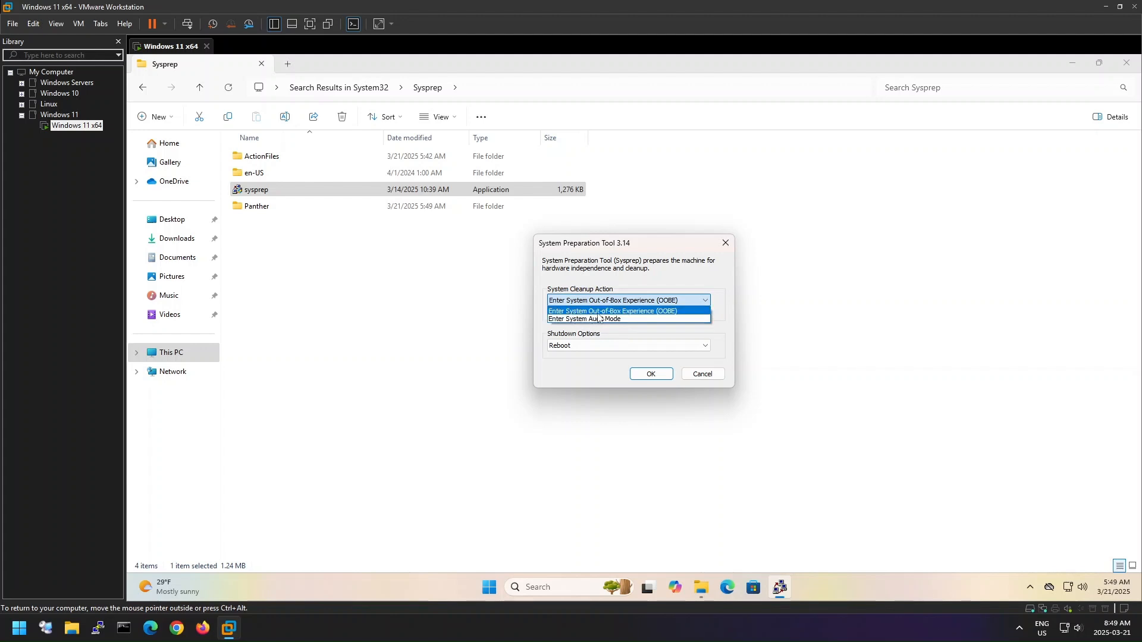
{"action": "left_click", "coordinate": [681, 311]}
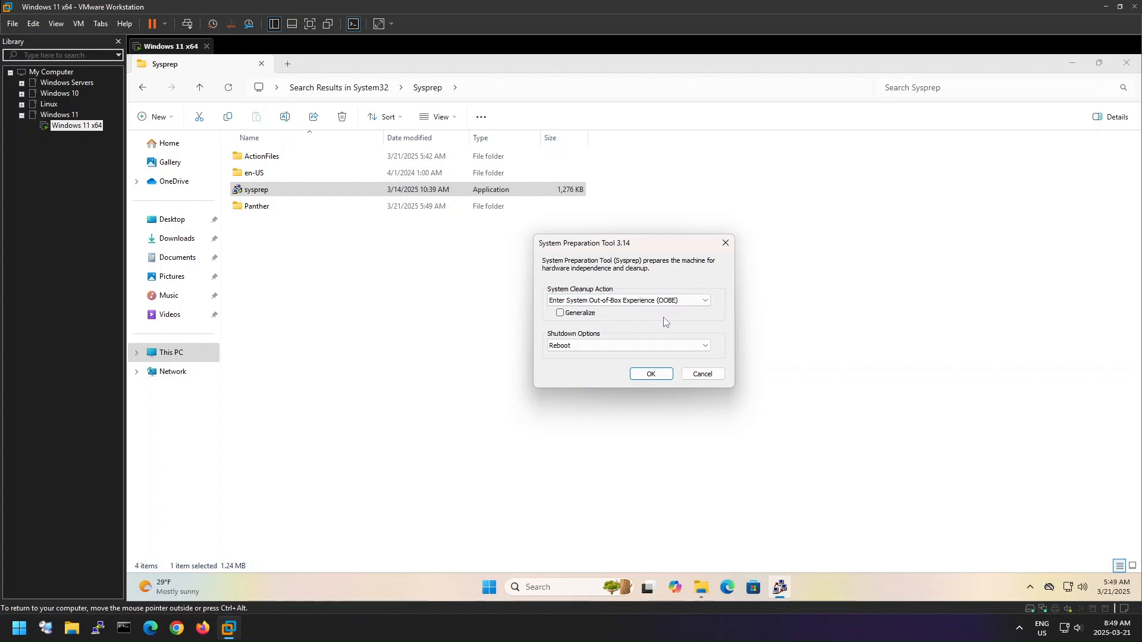
{"action": "left_click", "coordinate": [561, 317]}
{"action": "left_click", "coordinate": [694, 351]}
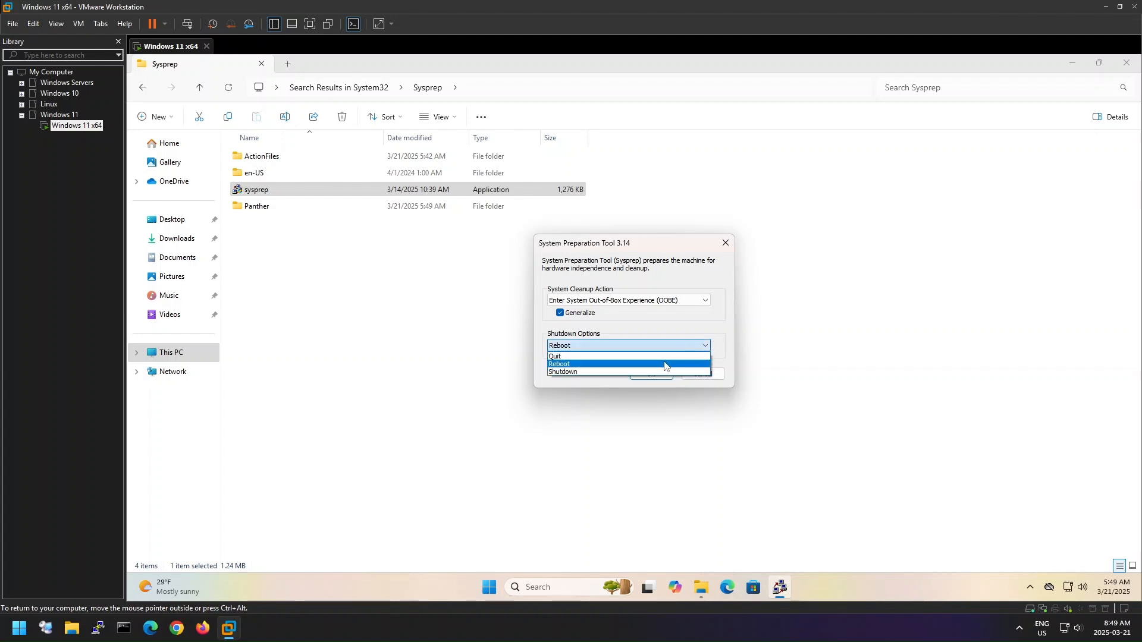
{"action": "left_click", "coordinate": [582, 373]}
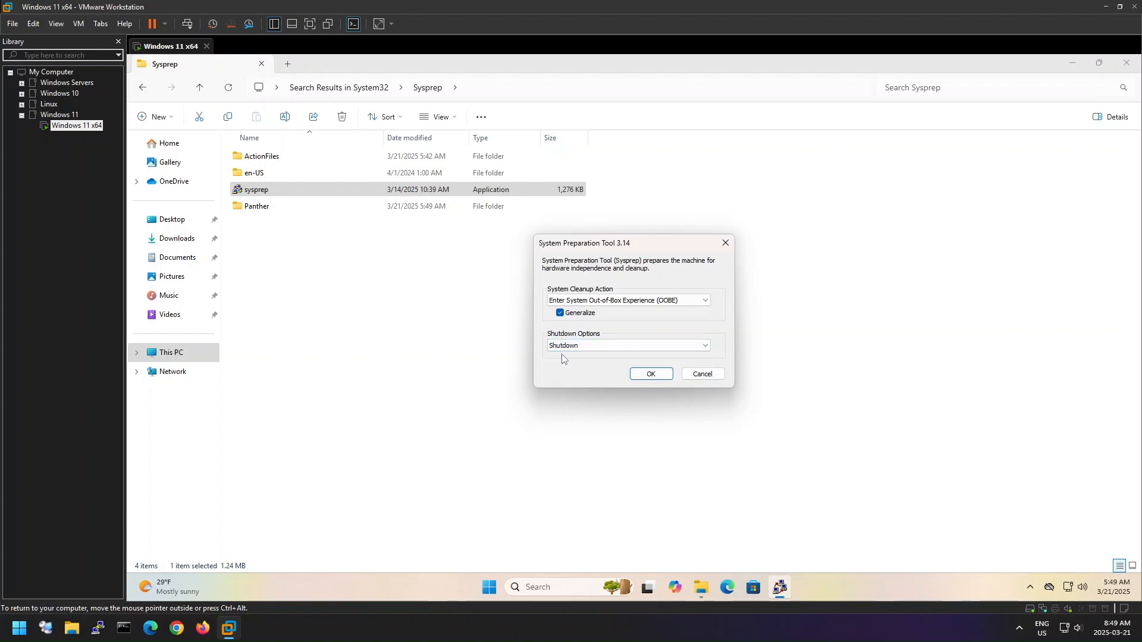
{"action": "left_click", "coordinate": [665, 376]}
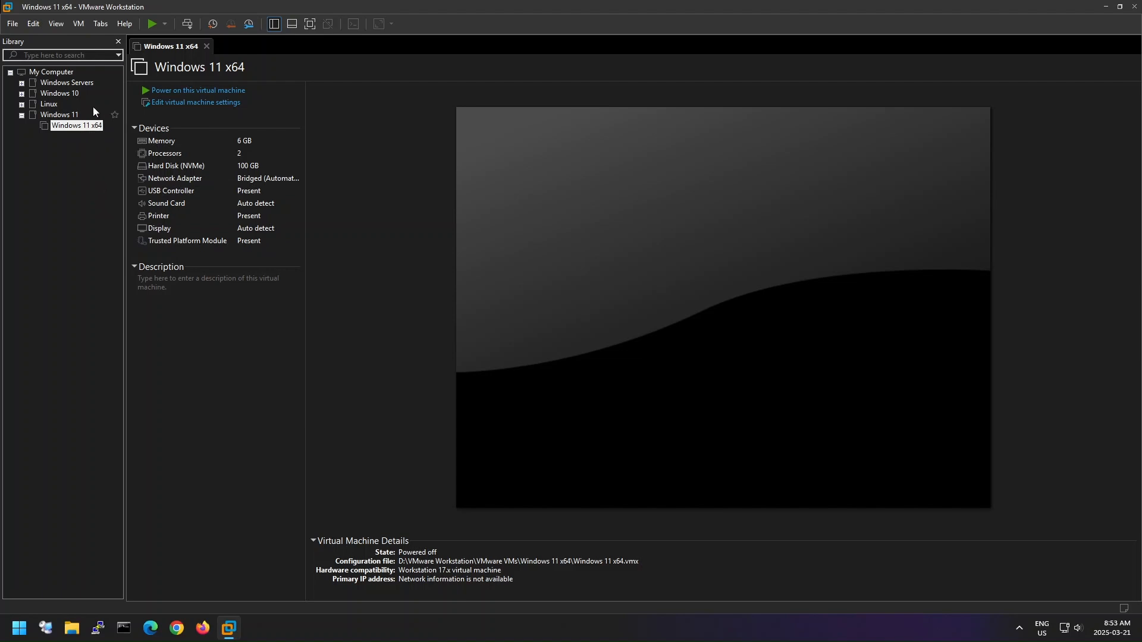
- Open the directory of the Windows 11 x64 virtual machine in a maximized File Explorer window
{"action": "right_click", "coordinate": [77, 126]}
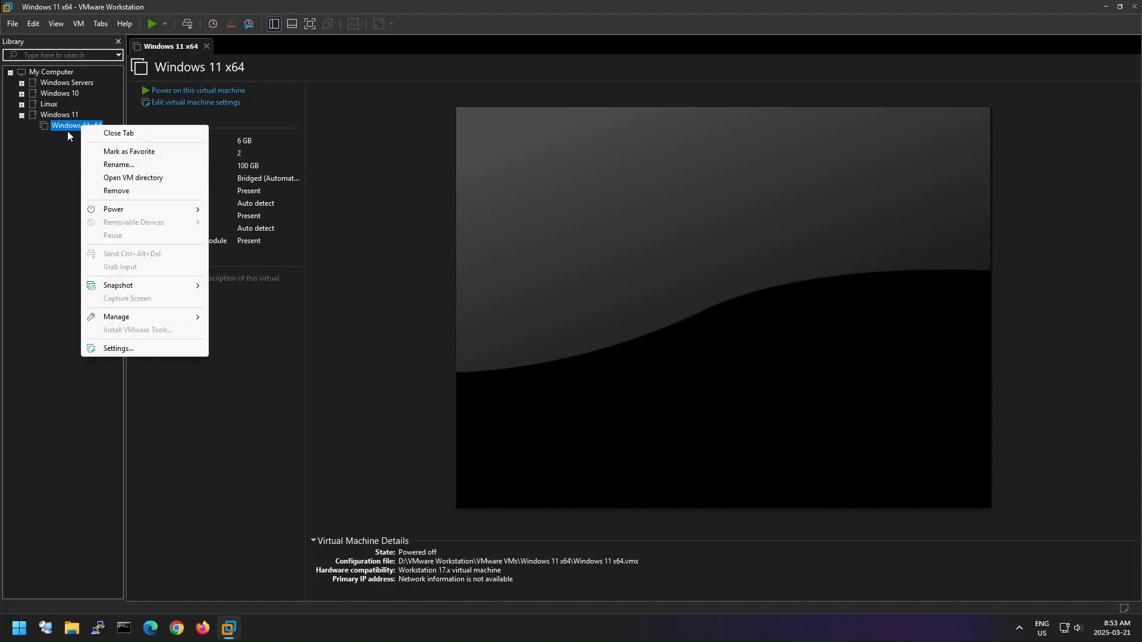
{"action": "left_click", "coordinate": [69, 137]}
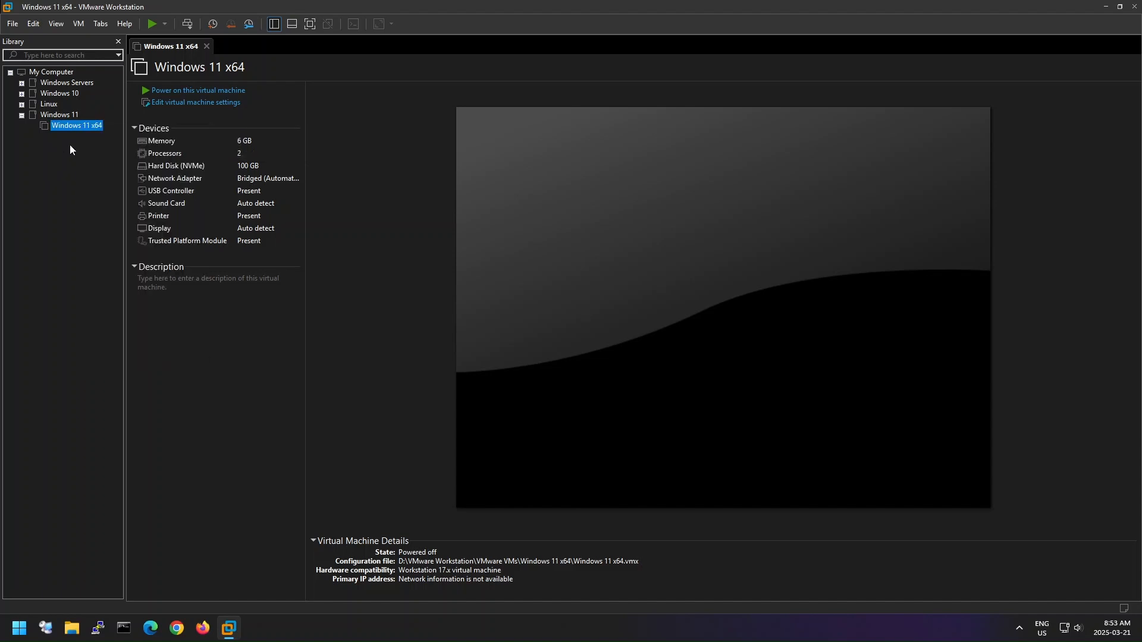
{"action": "right_click", "coordinate": [99, 129]}
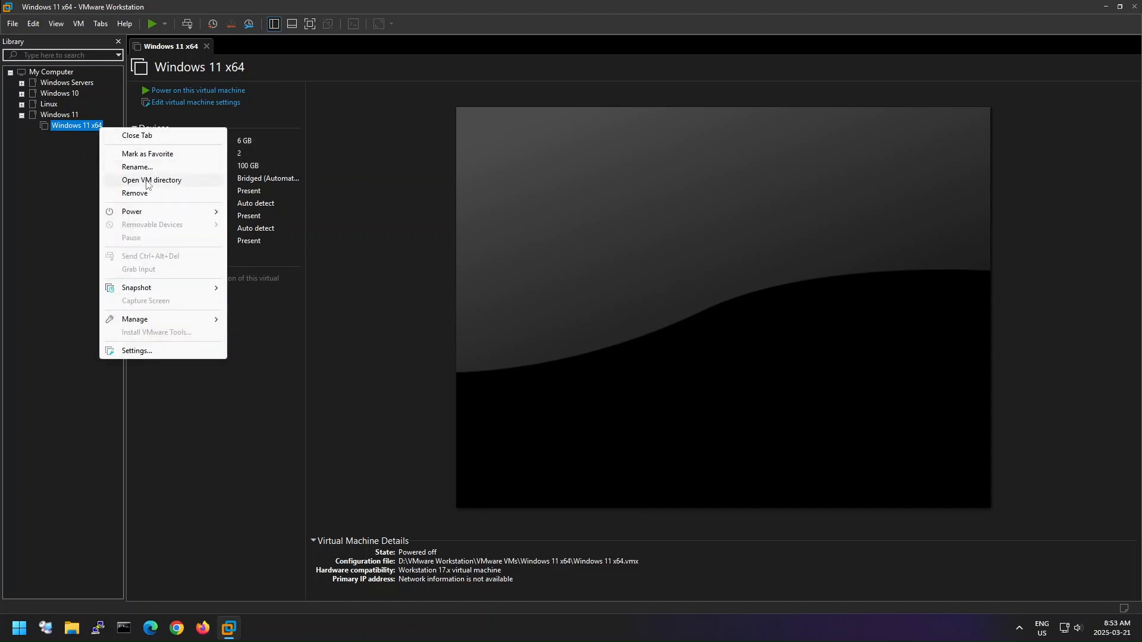
{"action": "left_click", "coordinate": [198, 181]}
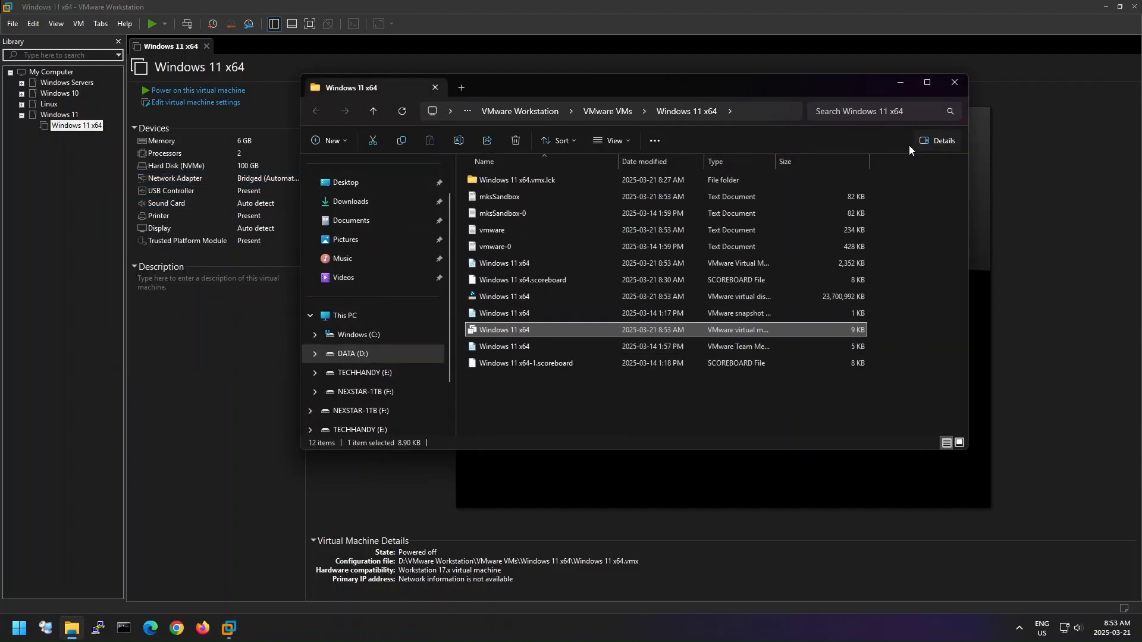
{"action": "left_click", "coordinate": [926, 84]}
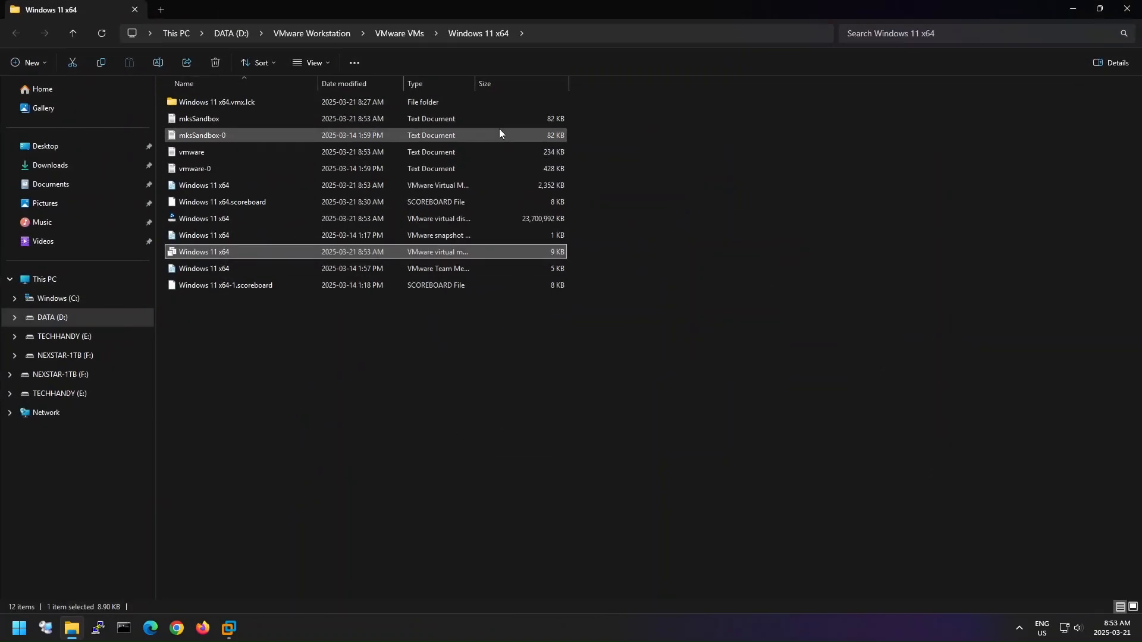
- Widen the file list's Type column and turn on the display of file name extensions
{"action": "left_click_drag", "start_coordinate": [476, 88], "coordinate": [675, 104]}
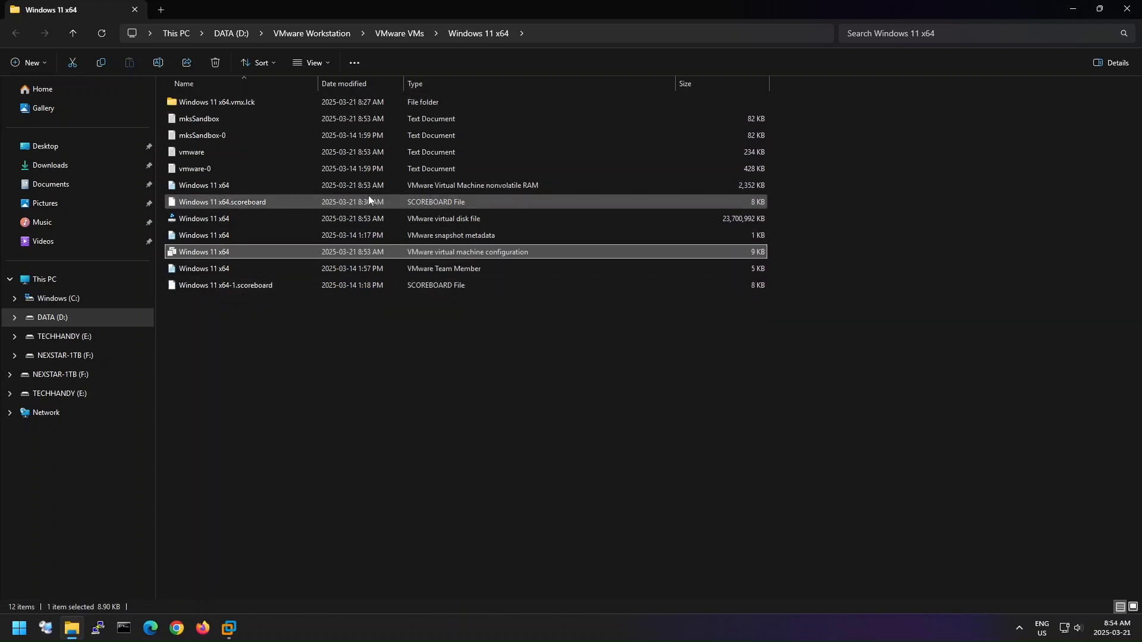
{"action": "left_click", "coordinate": [330, 66]}
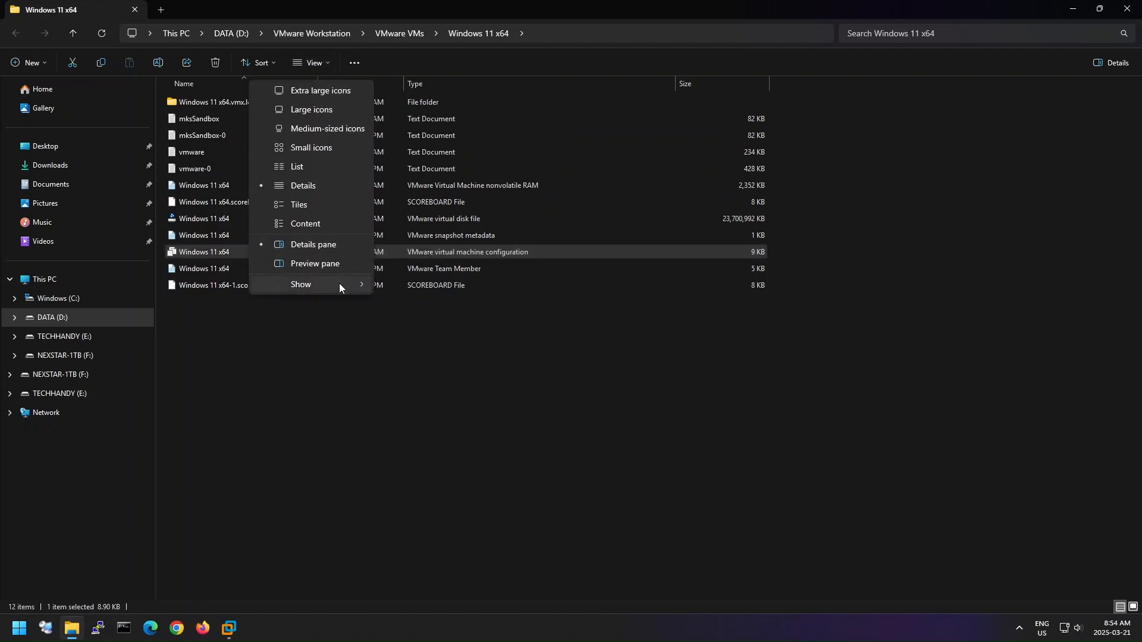
{"action": "mouse_move", "coordinate": [339, 284]}
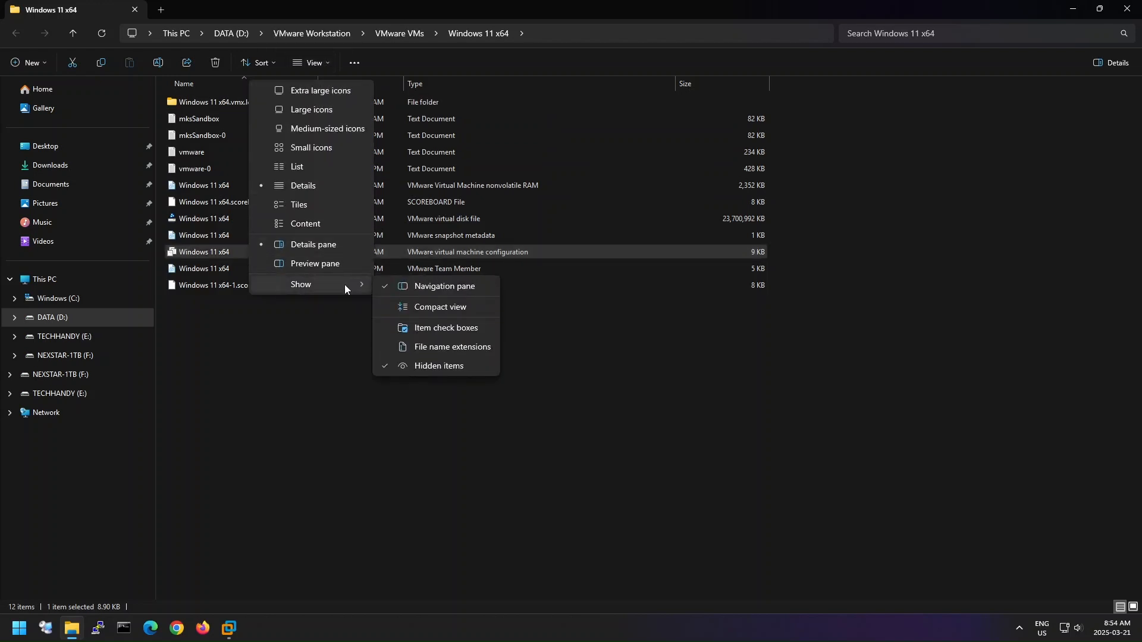
{"action": "left_click", "coordinate": [438, 351]}
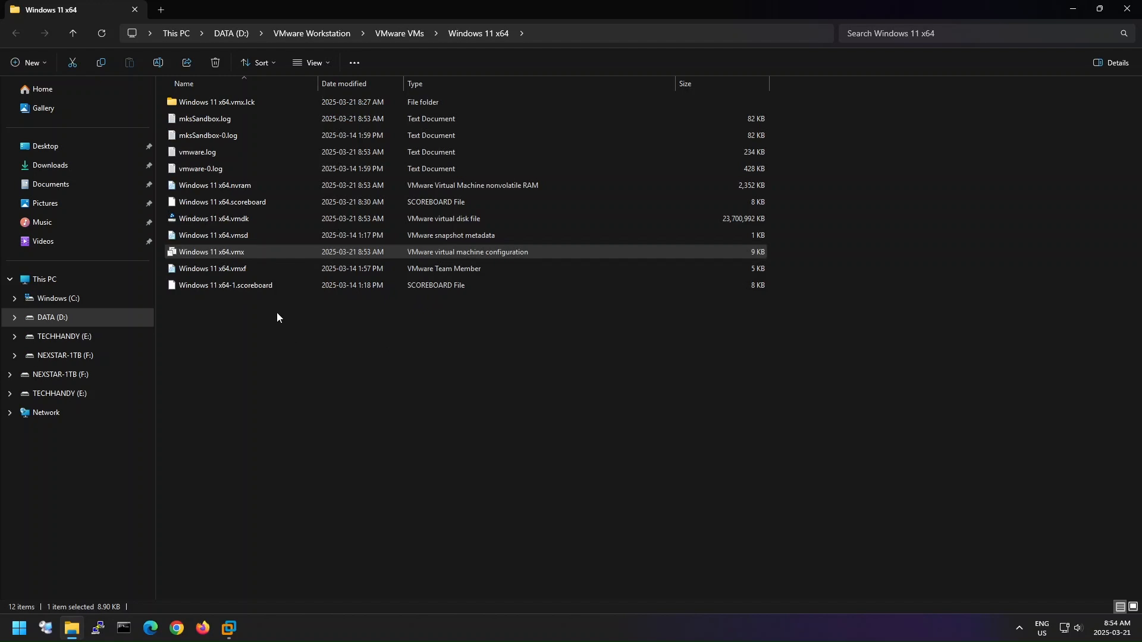
- Copy the virtual machine's files Windows 11 x64.vmdk and Windows 11 x64.vmx together
{"action": "left_click", "coordinate": [290, 224]}
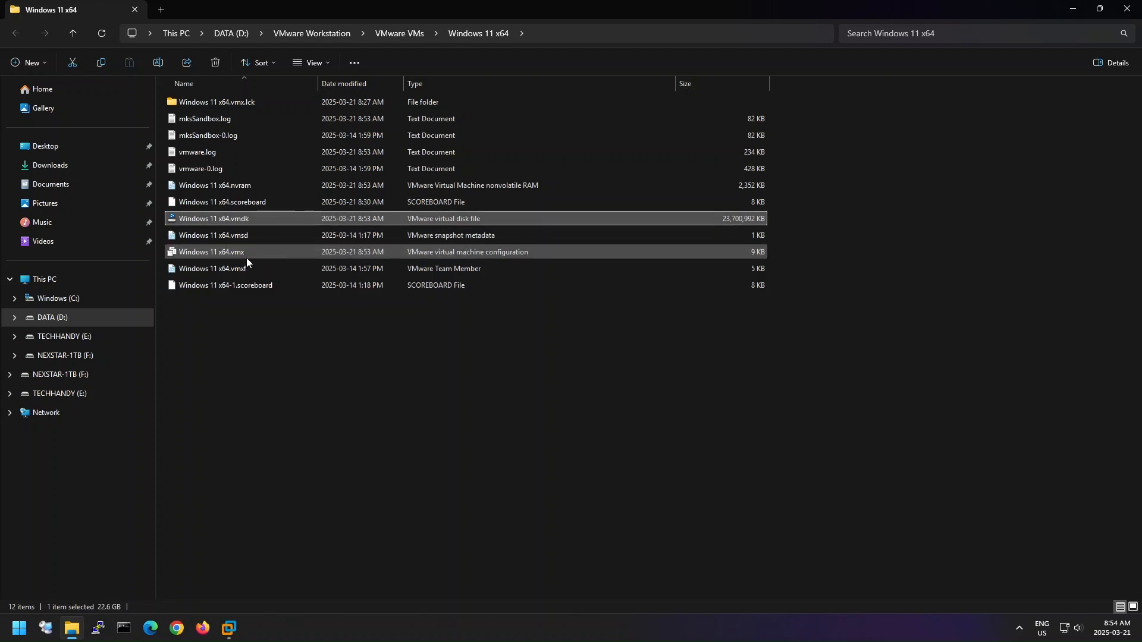
{"action": "mouse_move", "coordinate": [247, 259]}
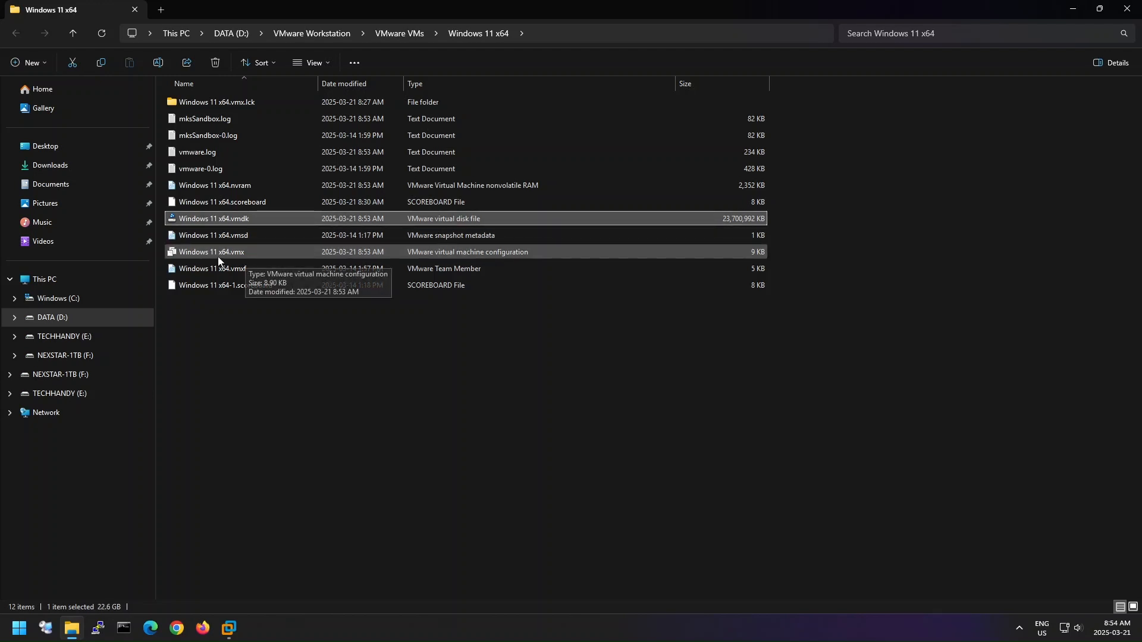
{"action": "left_click", "coordinate": [250, 257], "text": "ctrl"}
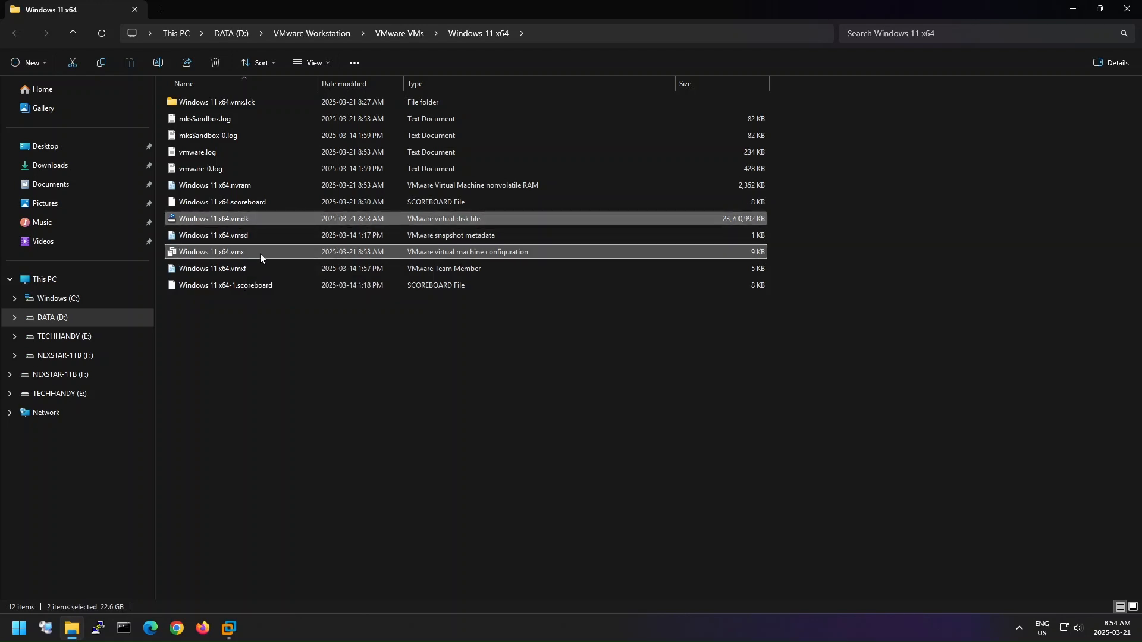
{"action": "right_click", "coordinate": [282, 255]}
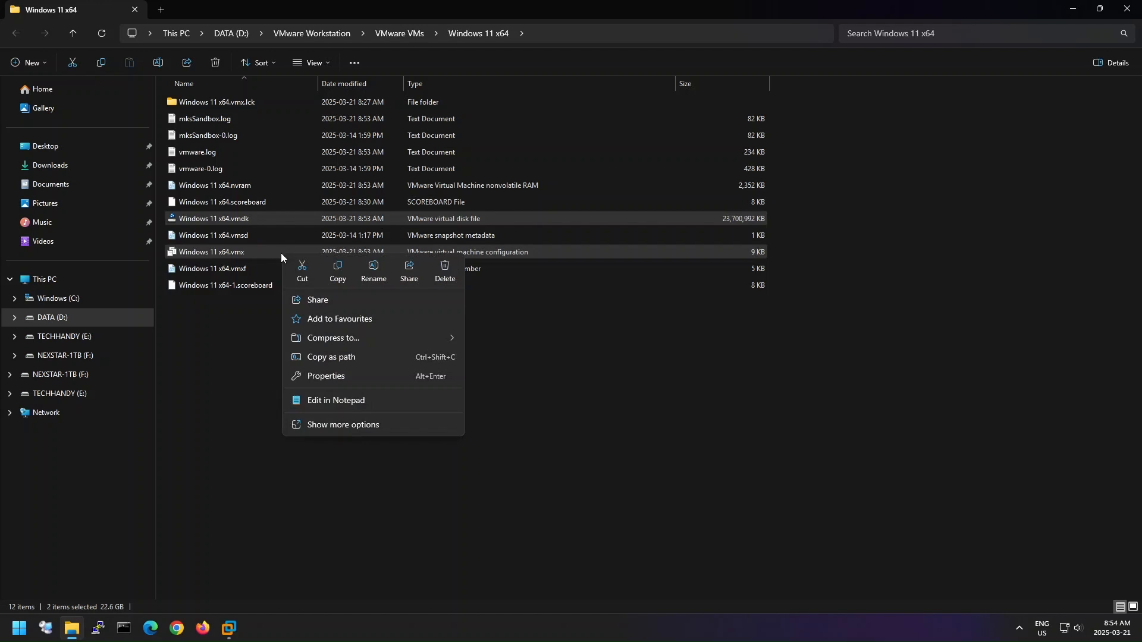
{"action": "left_click", "coordinate": [338, 273]}
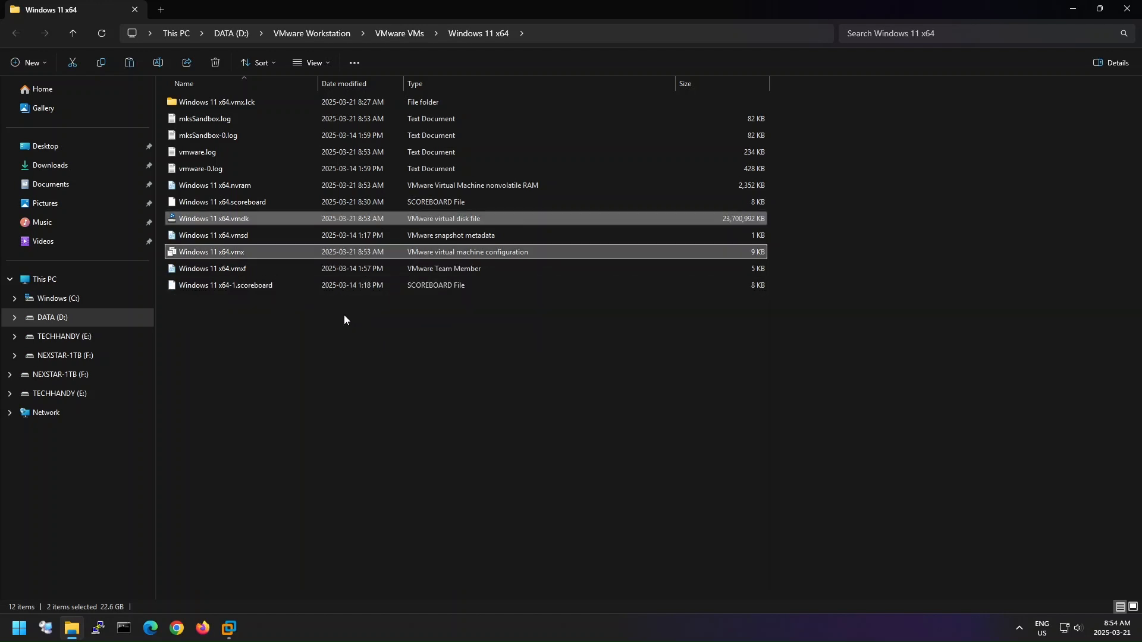
- Create a folder named "Golden Image - Win 11" in the VMware VMs folder
{"action": "left_click", "coordinate": [74, 35]}
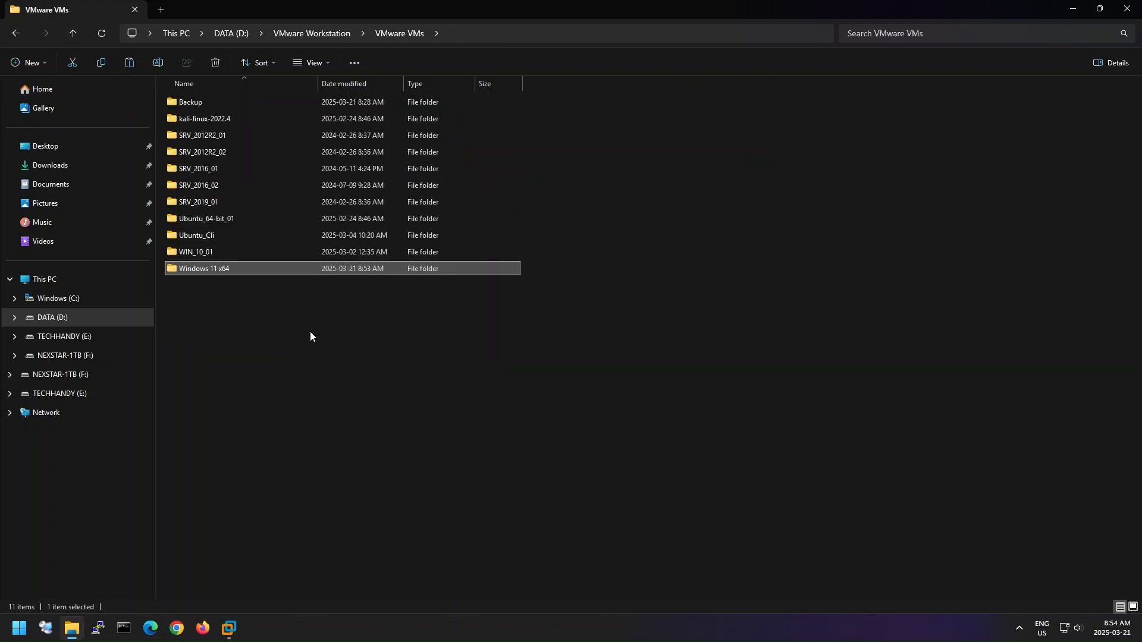
{"action": "right_click", "coordinate": [280, 361]}
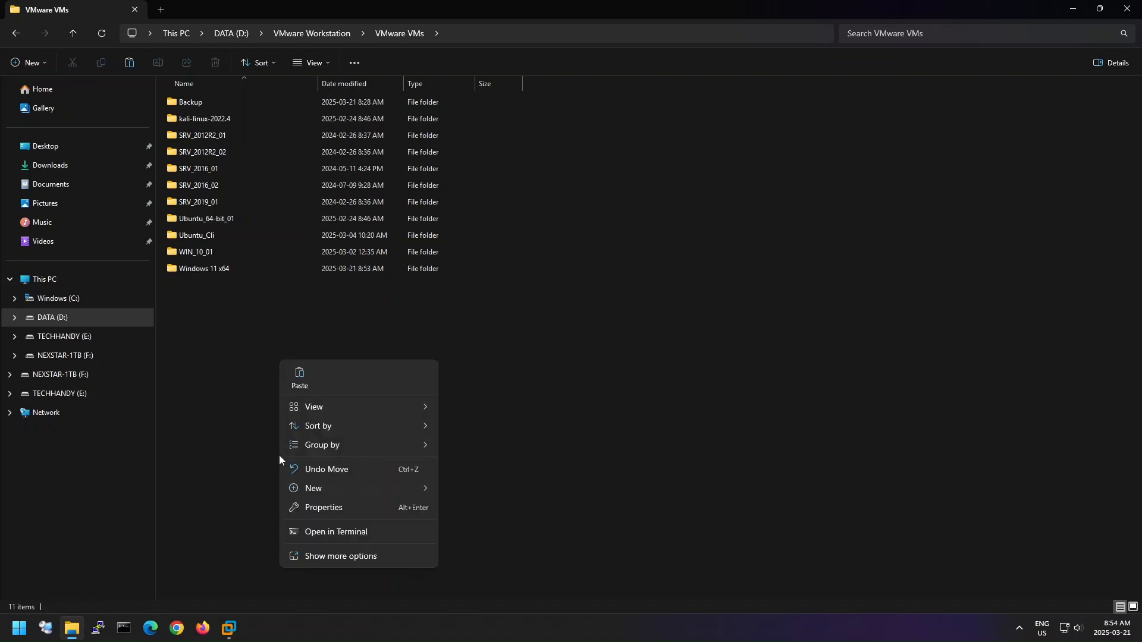
{"action": "mouse_move", "coordinate": [378, 484]}
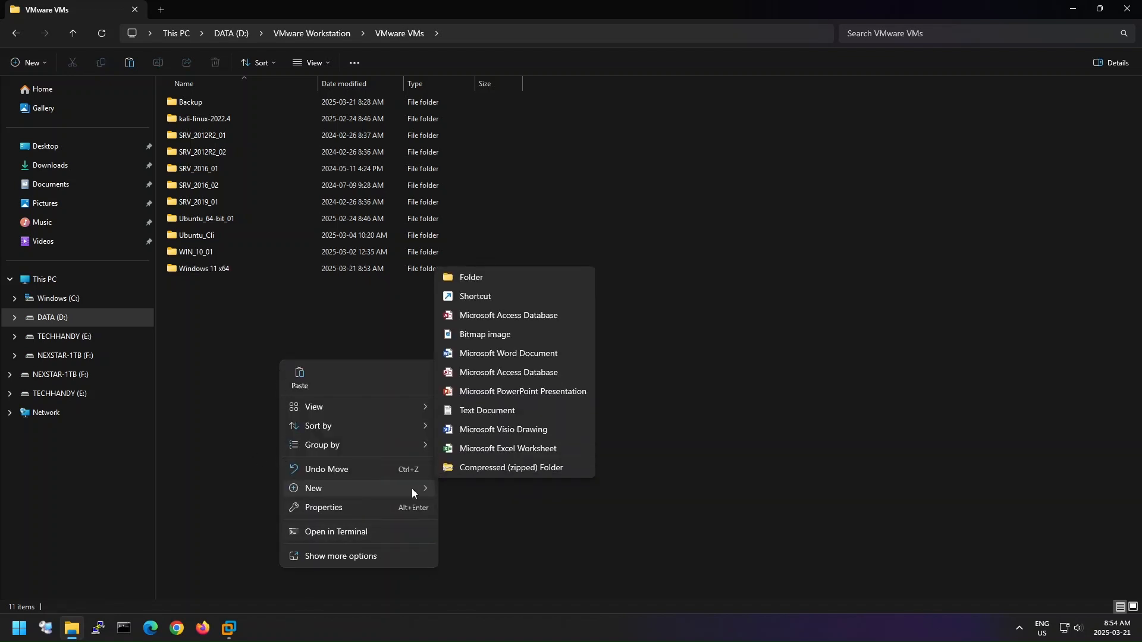
{"action": "left_click", "coordinate": [555, 280]}
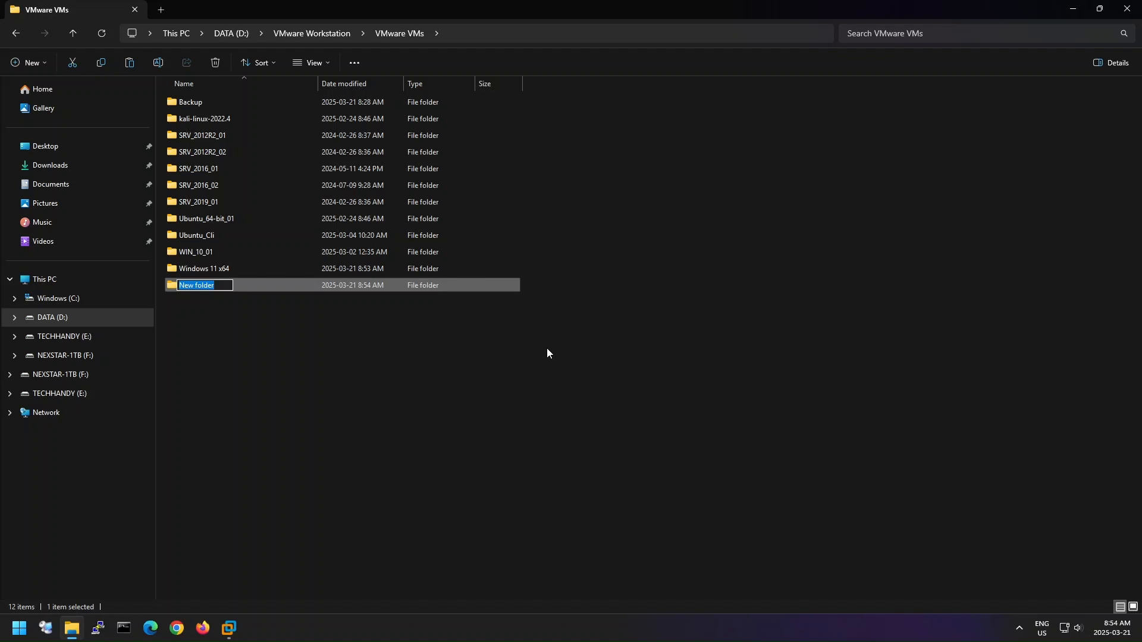
{"action": "type", "text": "Golden Image - Win 11"}
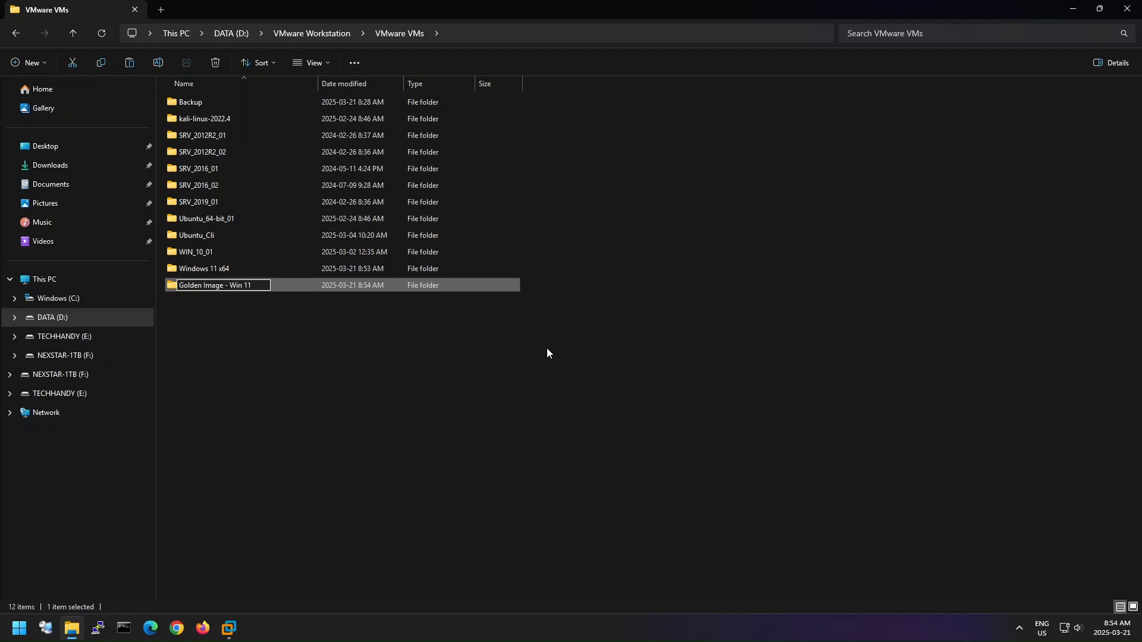
{"action": "left_click", "coordinate": [545, 351]}
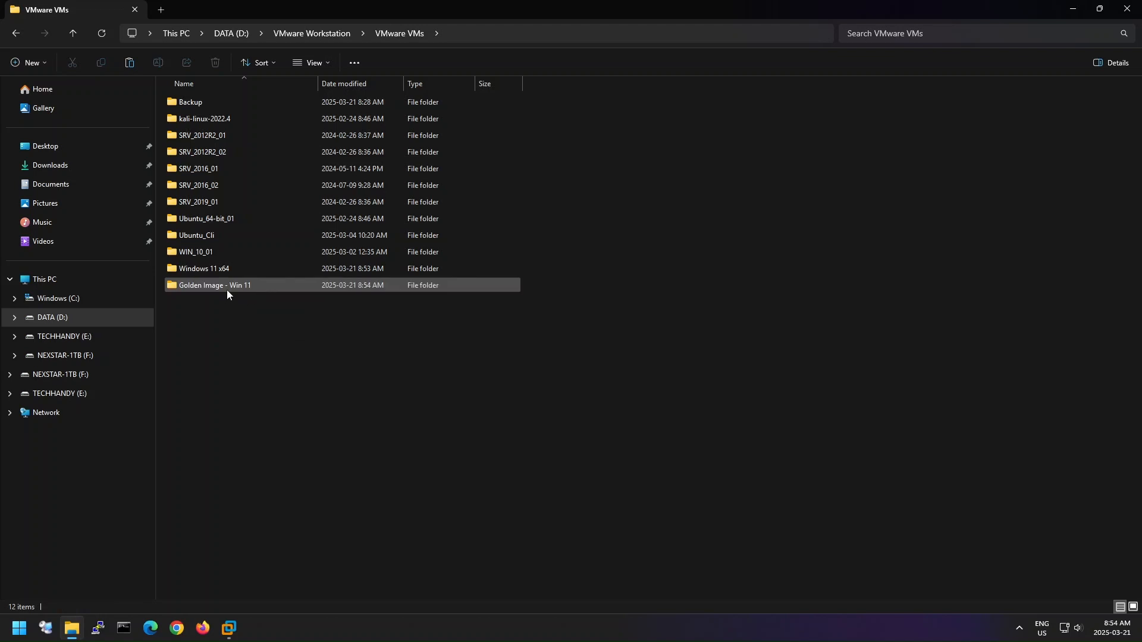
- Paste the copied .vmdk and .vmx files into the Golden Image - Win 11 folder
{"action": "double_click", "coordinate": [281, 289]}
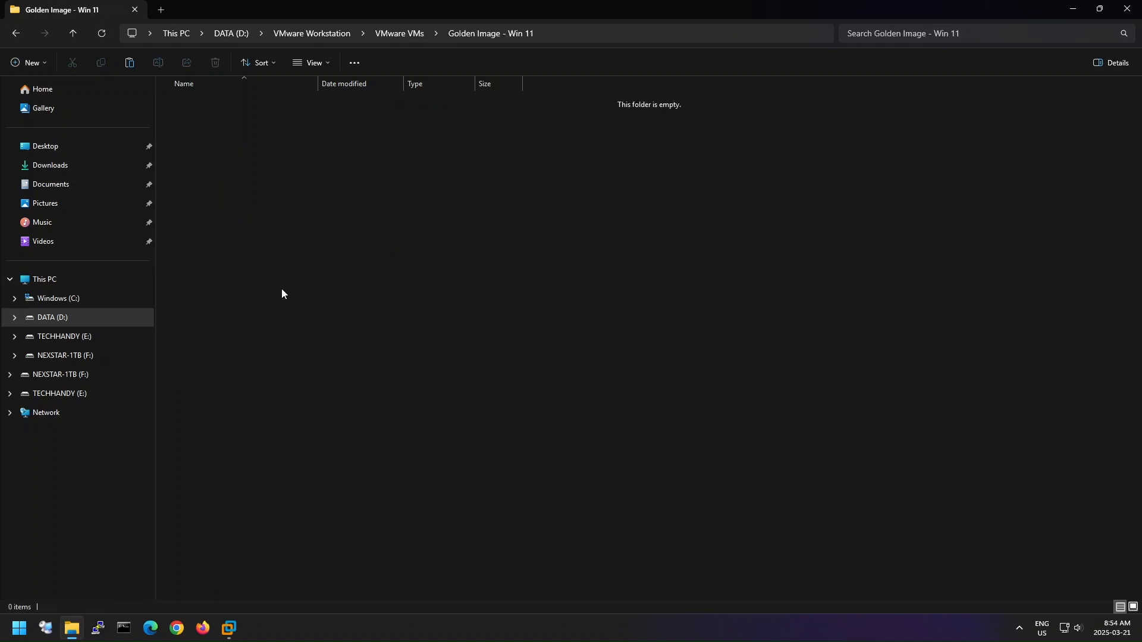
{"action": "right_click", "coordinate": [314, 262]}
{"action": "left_click", "coordinate": [340, 281]}
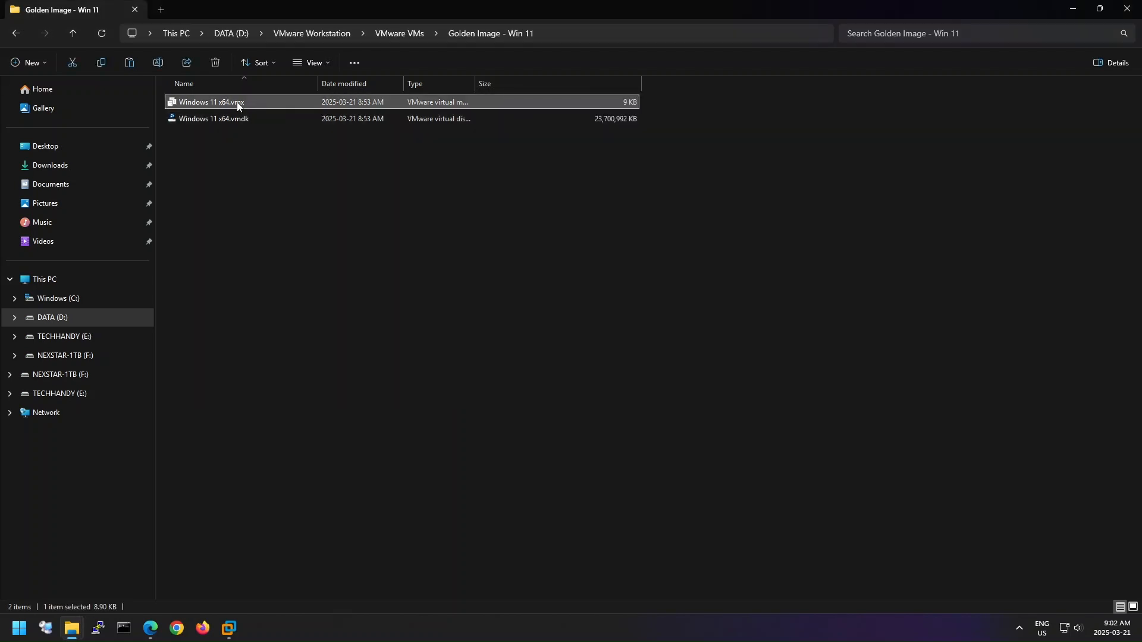
- Open the copied Windows 11 x64.vmx with Notepad just once and maximize its window
{"action": "right_click", "coordinate": [286, 102]}
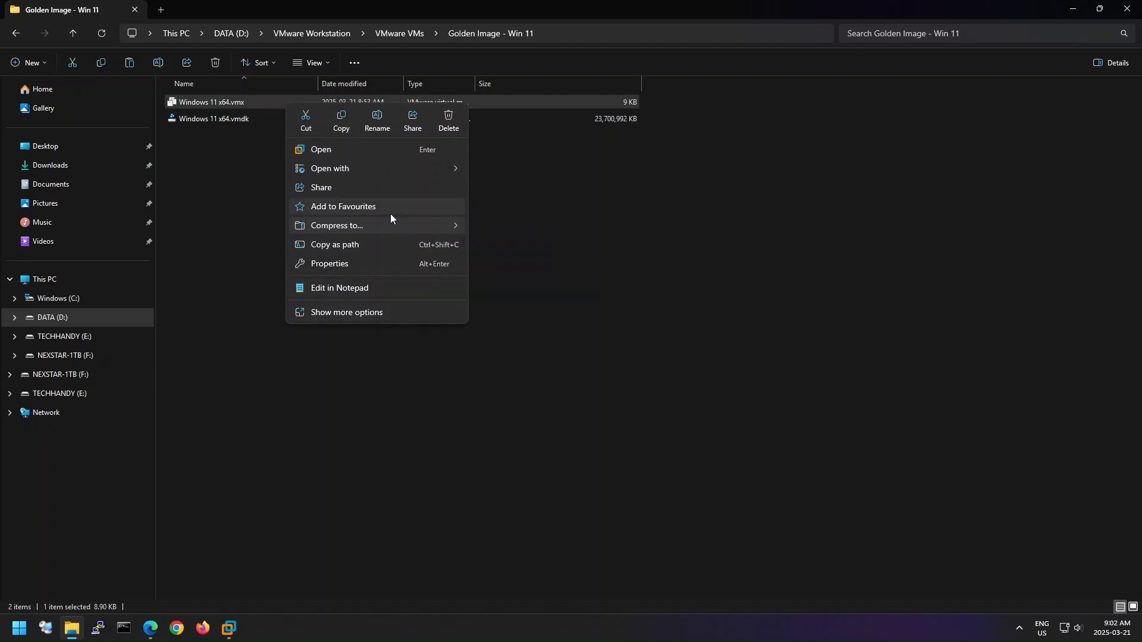
{"action": "mouse_move", "coordinate": [416, 168]}
{"action": "left_click", "coordinate": [580, 248]}
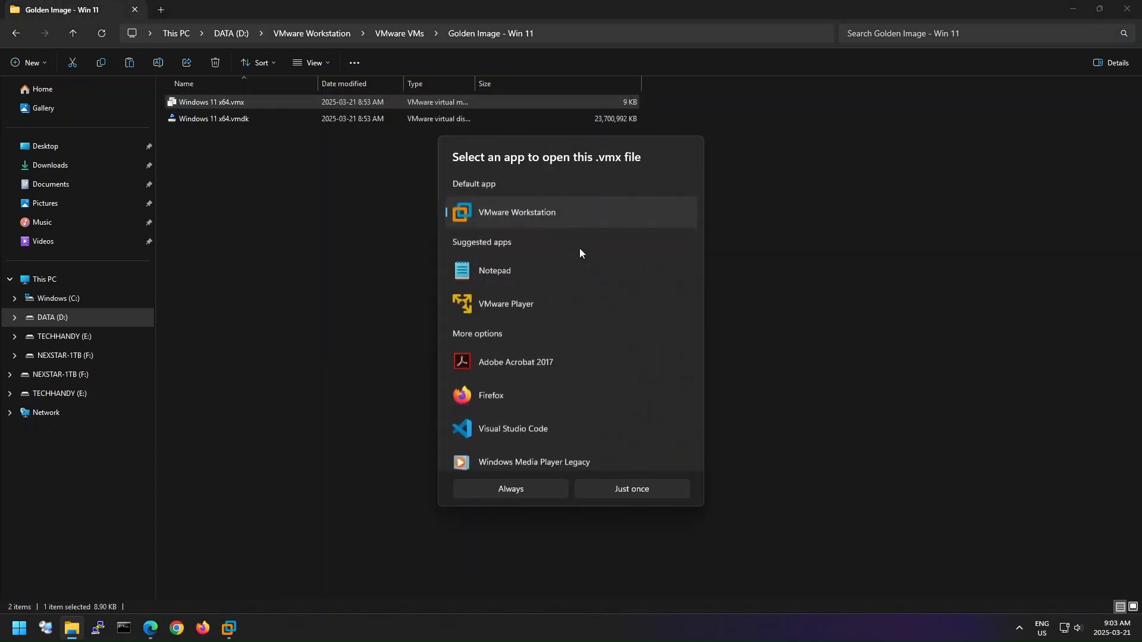
{"action": "left_click", "coordinate": [509, 273]}
{"action": "left_click", "coordinate": [684, 494]}
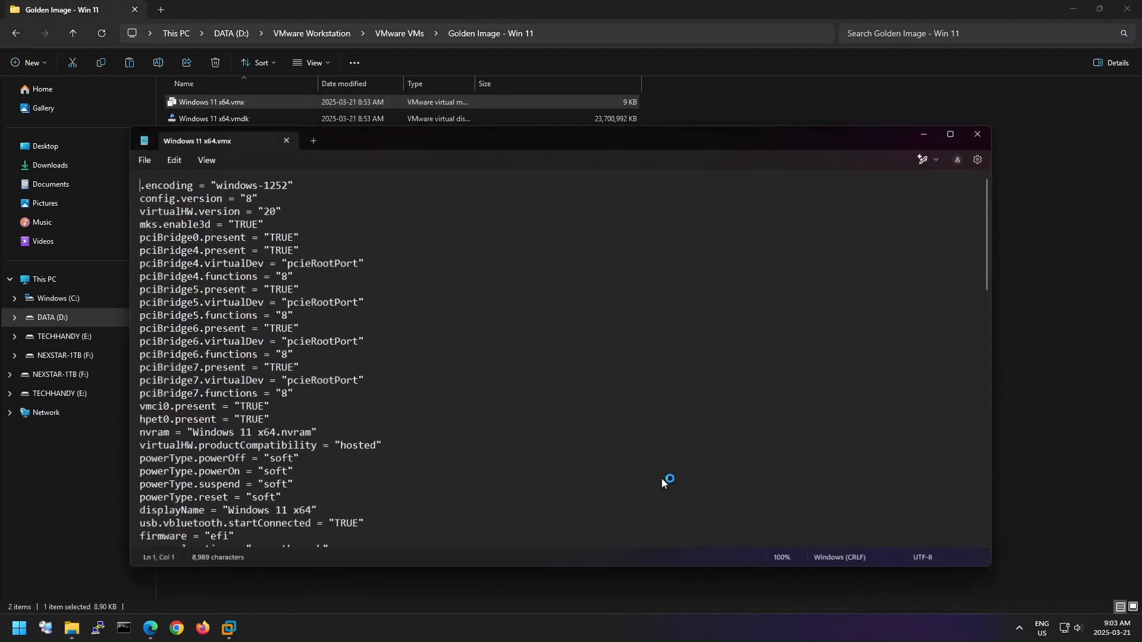
{"action": "left_click", "coordinate": [956, 133]}
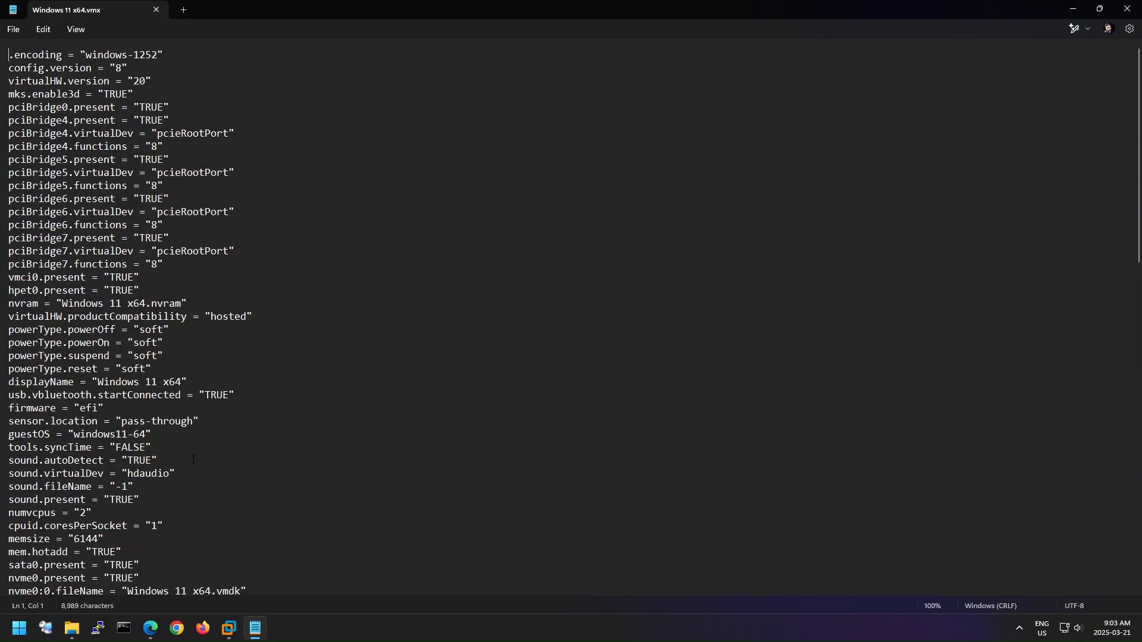
- Look through the virtual machine's settings in the .vmx file from beginning to end, then close the file
{"action": "scroll", "coordinate": [193, 459], "scroll_direction": "down", "scroll_amount": 7}
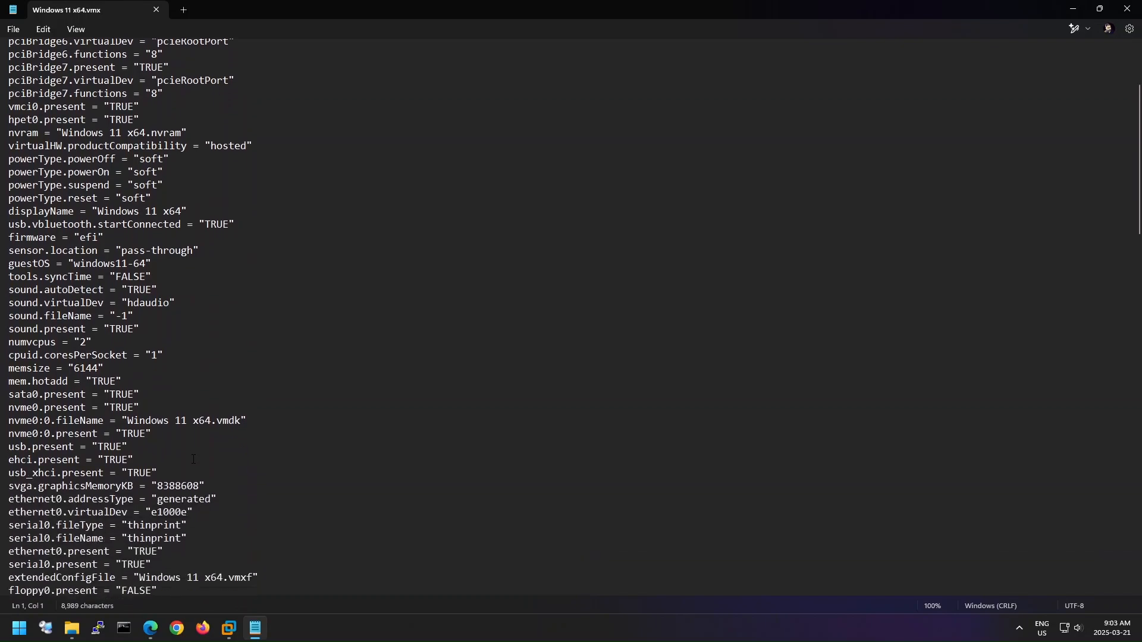
{"action": "scroll", "coordinate": [193, 459], "scroll_direction": "down", "scroll_amount": 4}
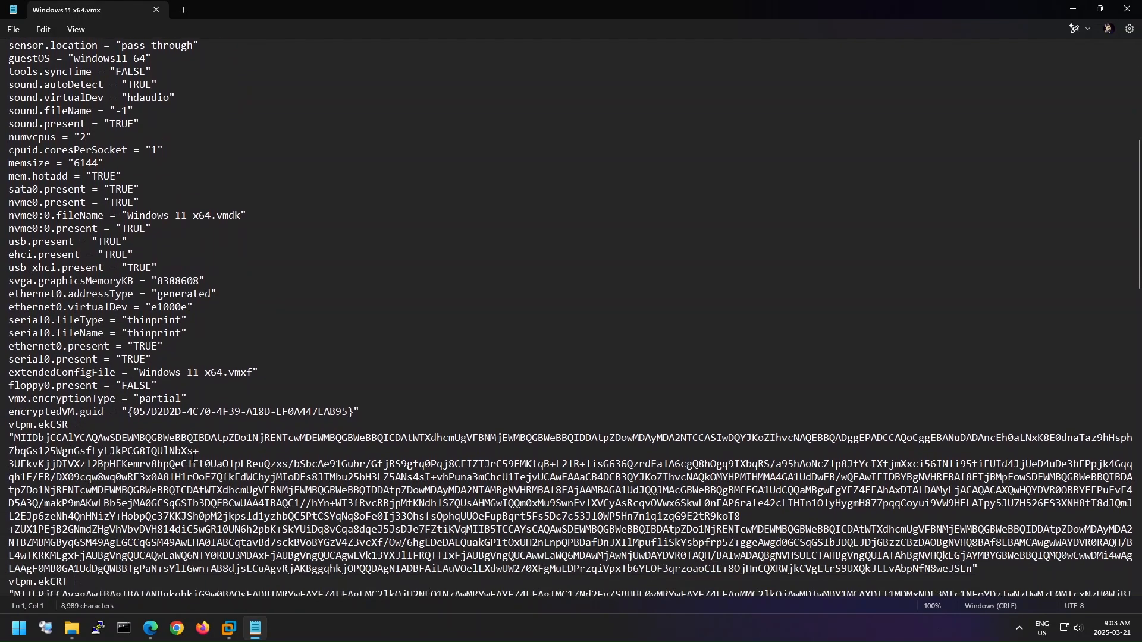
{"action": "scroll", "coordinate": [193, 460], "scroll_direction": "down", "scroll_amount": 11}
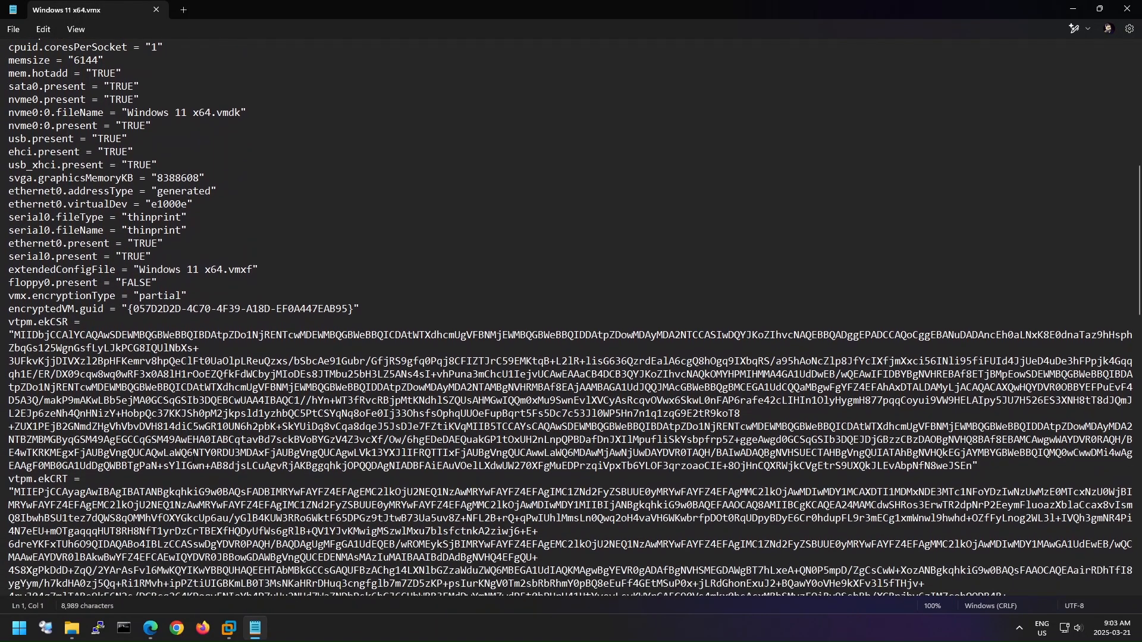
{"action": "scroll", "coordinate": [193, 459], "scroll_direction": "down", "scroll_amount": 5}
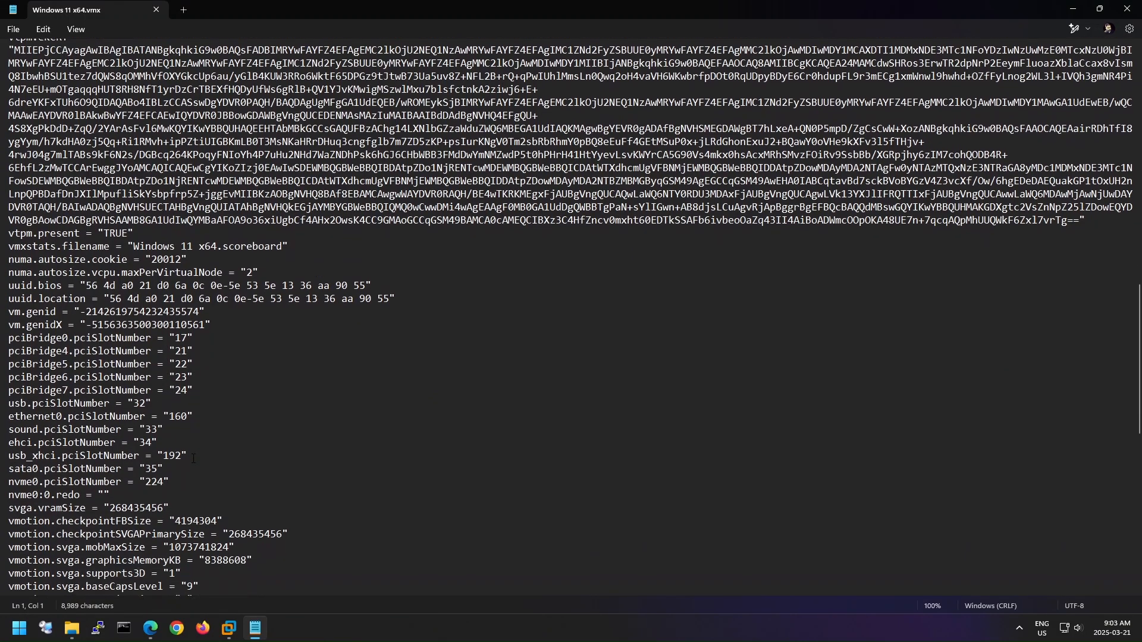
{"action": "scroll", "coordinate": [193, 460], "scroll_direction": "down", "scroll_amount": 9}
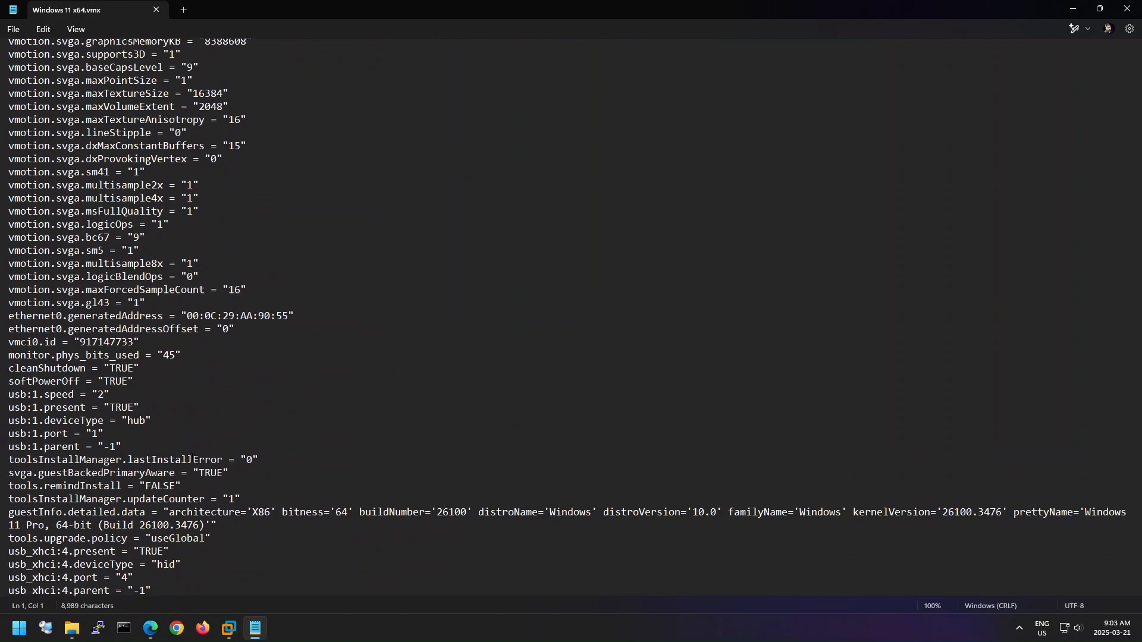
{"action": "scroll", "coordinate": [192, 458], "scroll_direction": "down", "scroll_amount": 2}
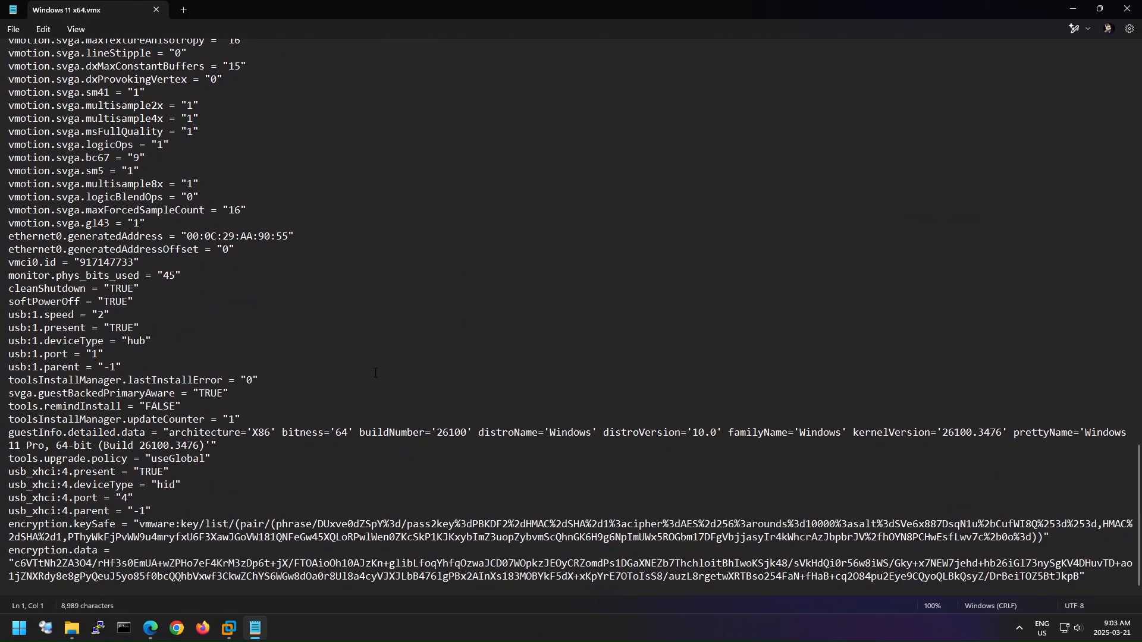
{"action": "scroll", "coordinate": [741, 273], "scroll_direction": "up", "scroll_amount": 20}
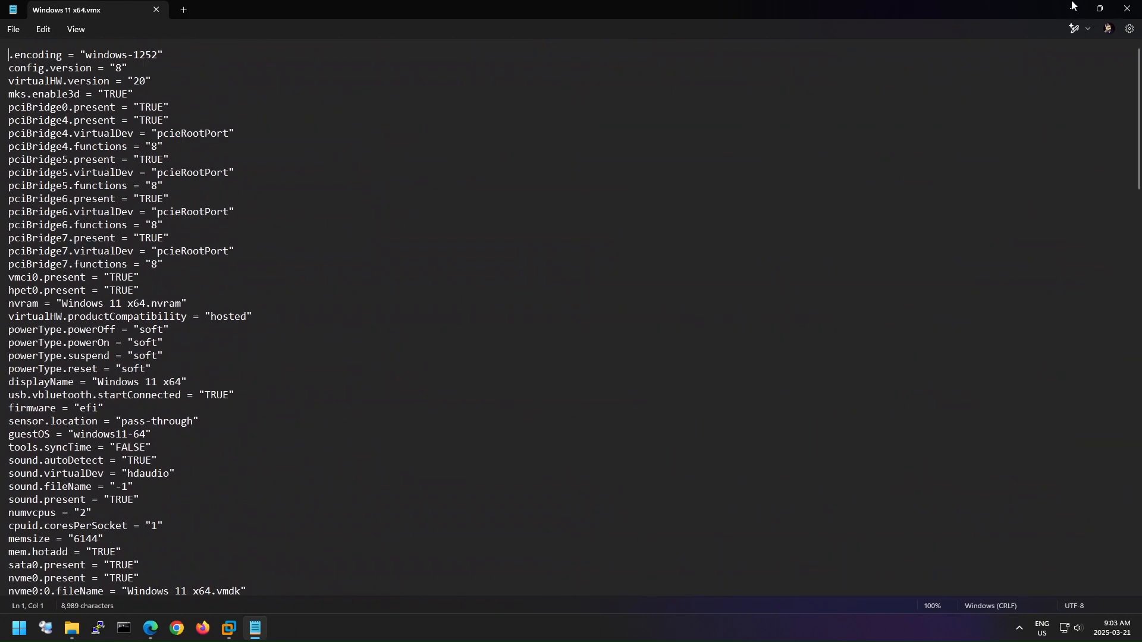
{"action": "left_click", "coordinate": [1129, 10]}
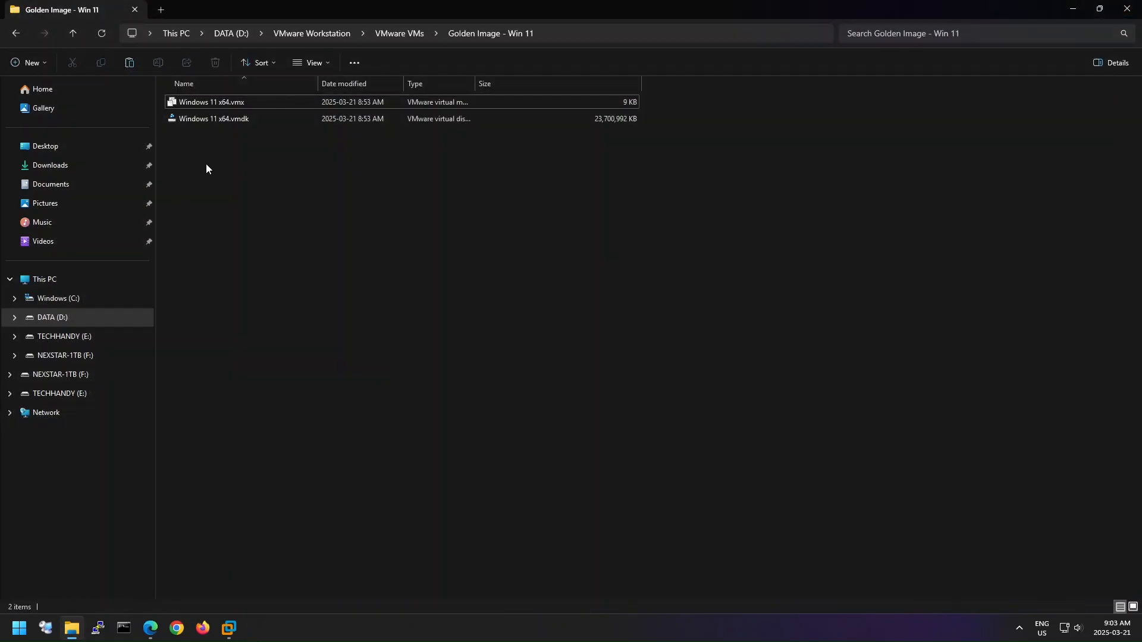
- Create a folder named "Windows 11 - 01" in the VMware VMs folder
{"action": "left_click", "coordinate": [74, 39]}
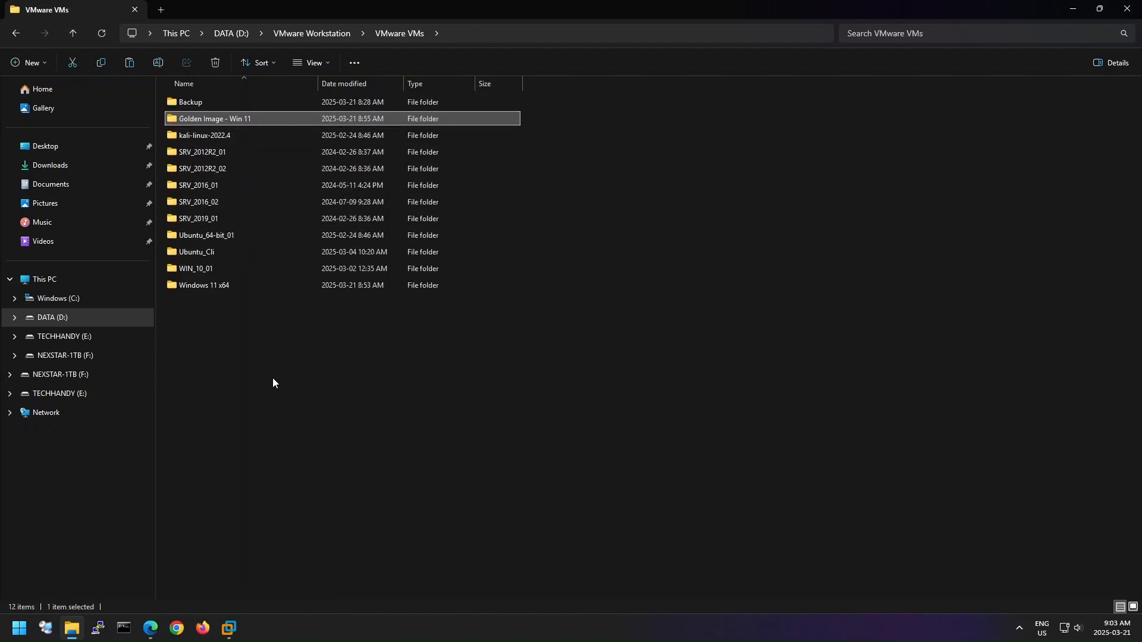
{"action": "right_click", "coordinate": [272, 360]}
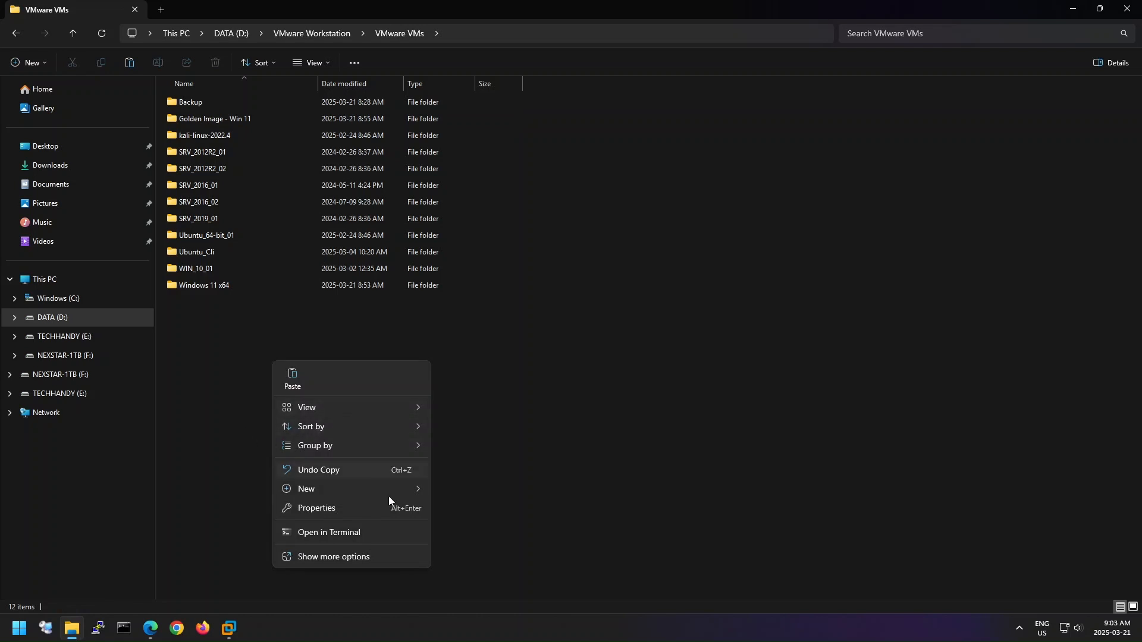
{"action": "mouse_move", "coordinate": [394, 497]}
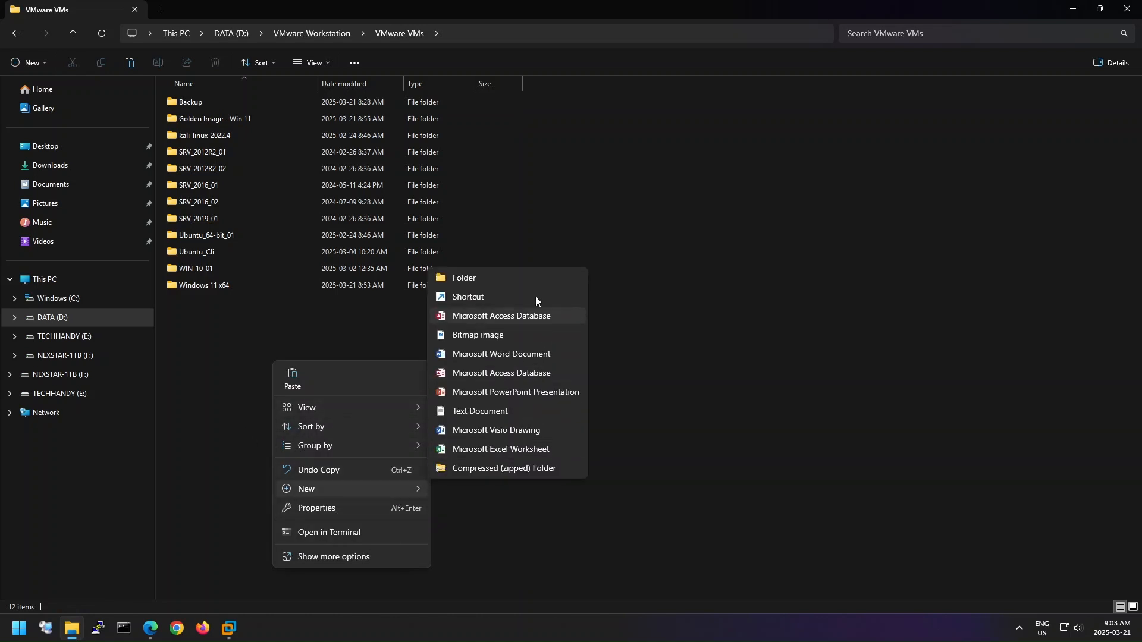
{"action": "left_click", "coordinate": [522, 279]}
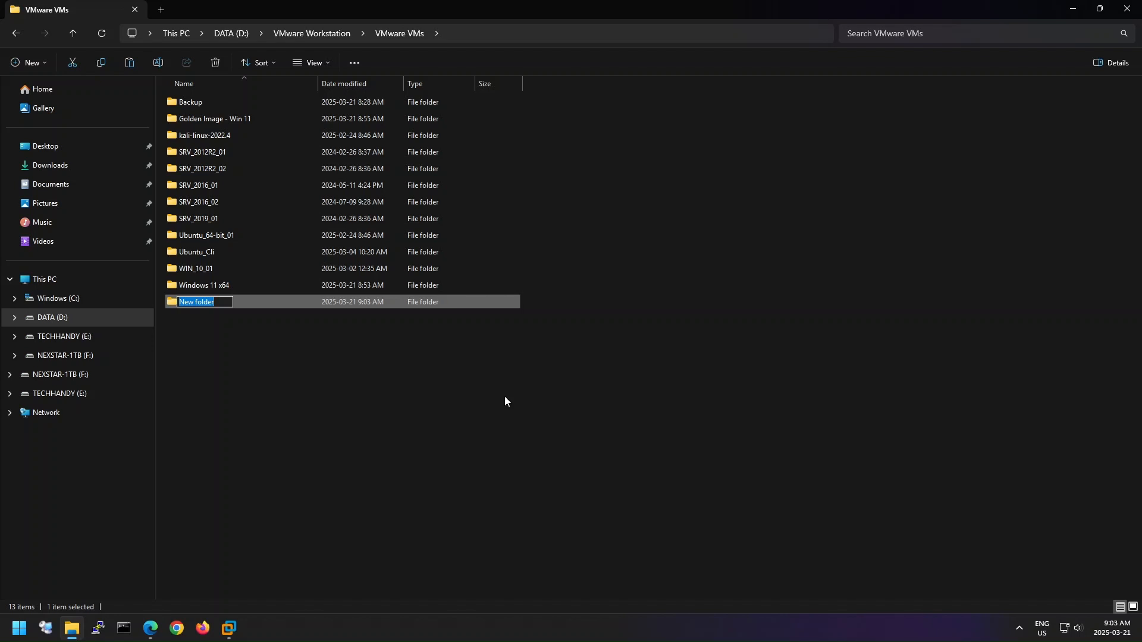
{"action": "type", "text": "windo"}
{"action": "key", "text": "BackSpace"}
{"action": "key", "text": "BackSpace"}
{"action": "key", "text": "BackSpace"}
{"action": "key", "text": "BackSpace"}
{"action": "key", "text": "BackSpace"}
{"action": "type", "text": "Windows 11 - 01"}
{"action": "left_click", "coordinate": [369, 384]}
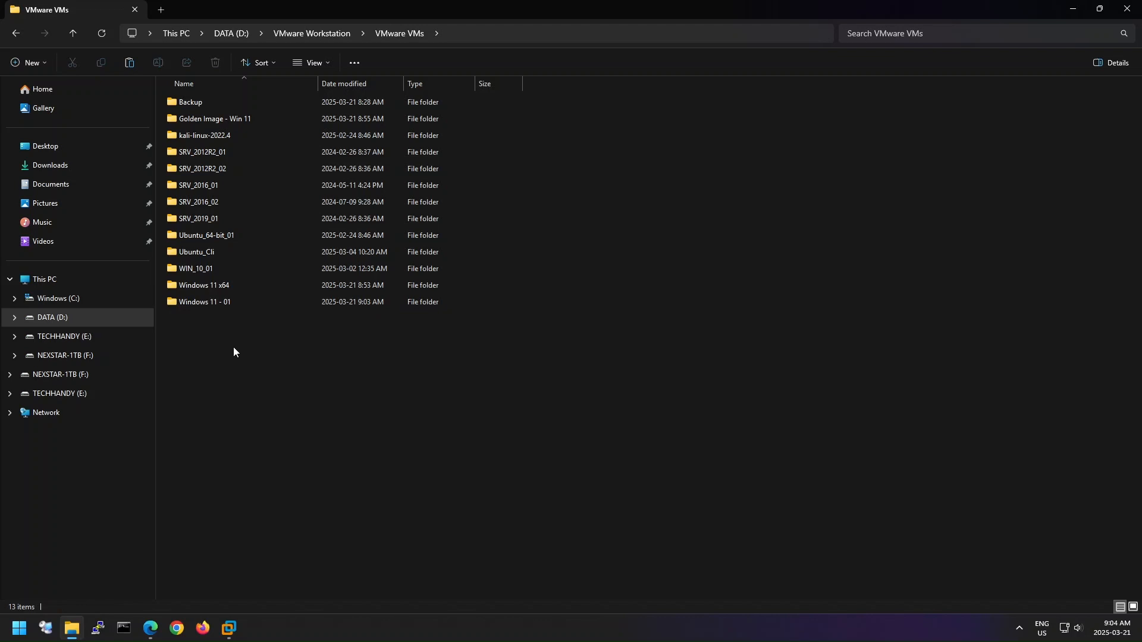
- Create a second folder named "Windows 11 - 02" in the VMware VMs folder, reusing the first folder's name
{"action": "right_click", "coordinate": [216, 332]}
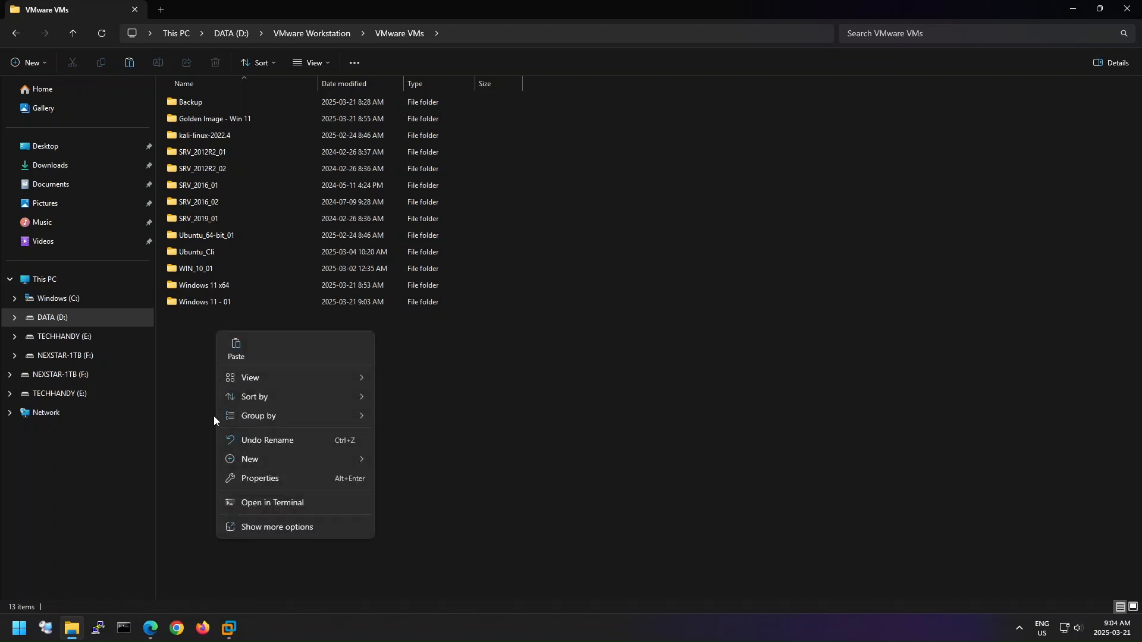
{"action": "left_click", "coordinate": [210, 300]}
{"action": "left_click", "coordinate": [241, 300]}
{"action": "key", "text": "ctrl+c"}
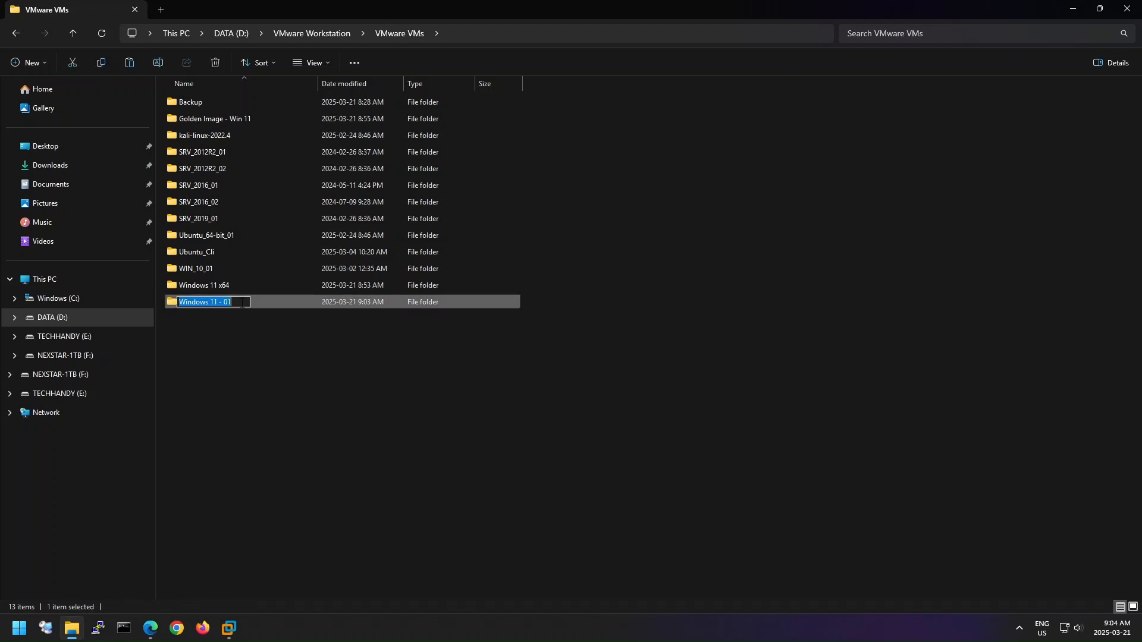
{"action": "right_click", "coordinate": [242, 341]}
{"action": "mouse_move", "coordinate": [343, 437]}
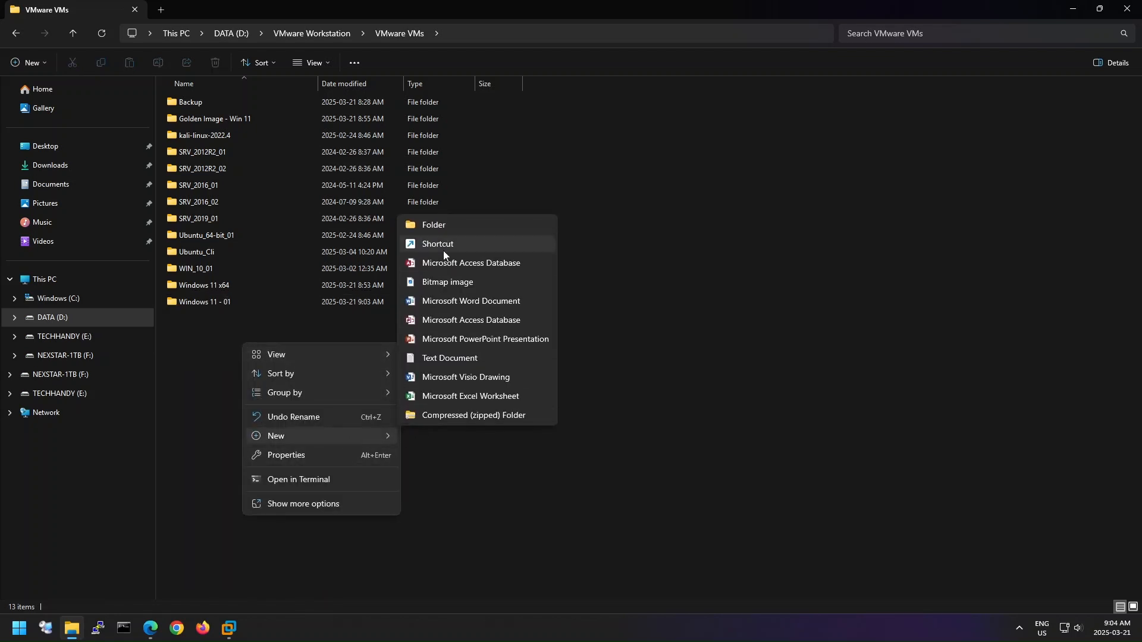
{"action": "left_click", "coordinate": [447, 223]}
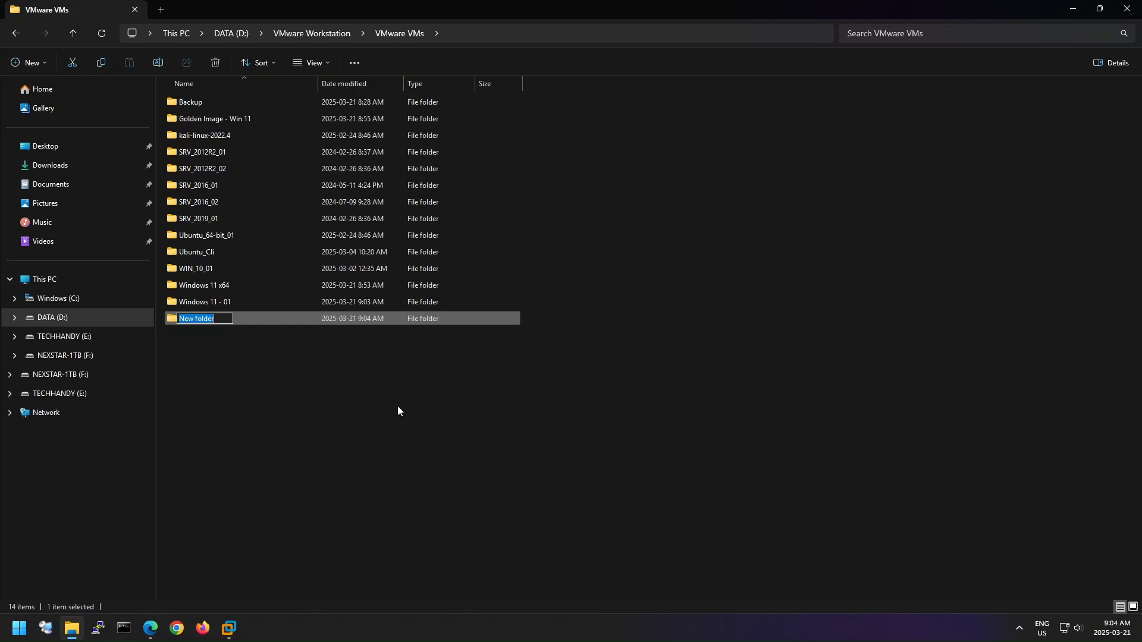
{"action": "key", "text": "ctrl+v"}
{"action": "key", "text": "BackSpace"}
{"action": "type", "text": "2"}
{"action": "left_click", "coordinate": [363, 412]}
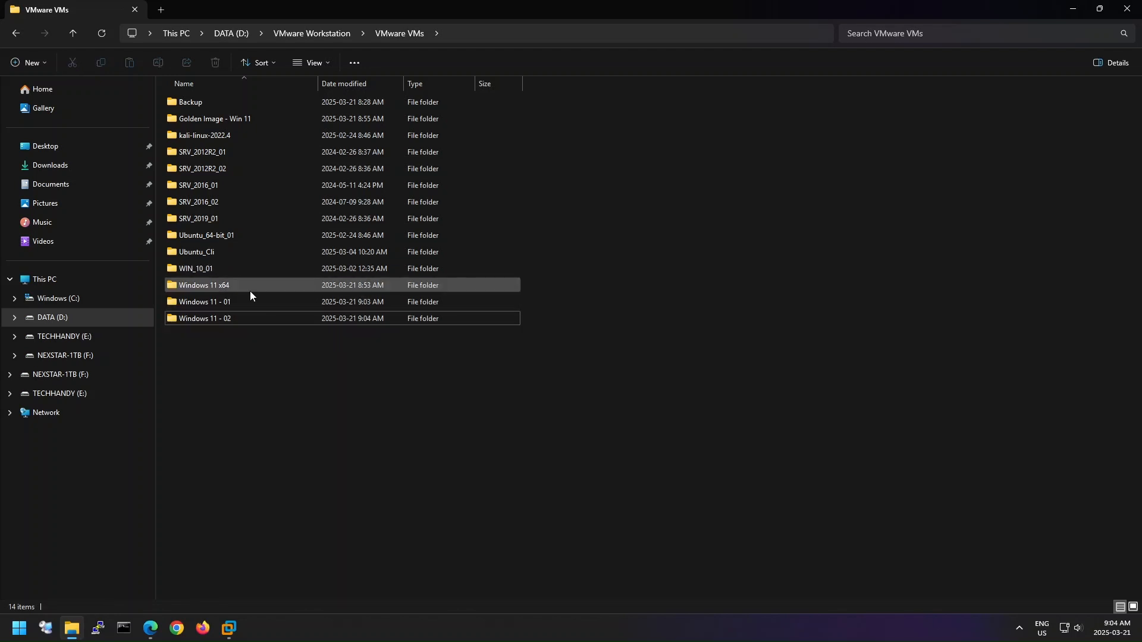
- Copy the Windows 11 x64 .vmdk and .vmx files from the Golden Image - Win 11 folder
{"action": "double_click", "coordinate": [259, 121]}
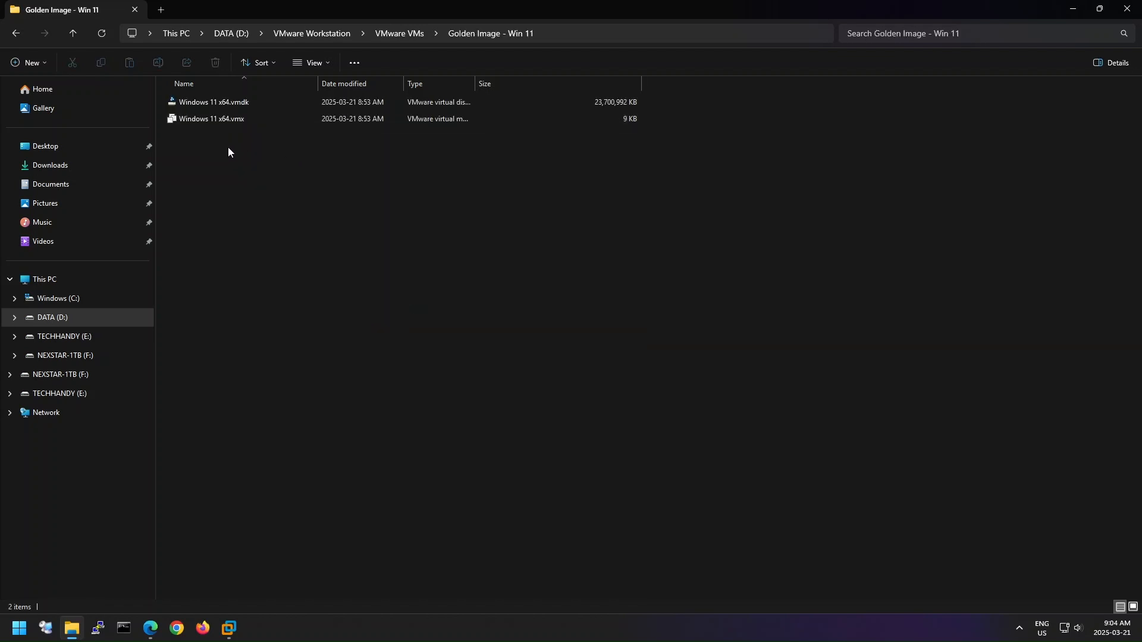
{"action": "left_click_drag", "start_coordinate": [227, 148], "coordinate": [230, 102]}
{"action": "right_click", "coordinate": [230, 102]}
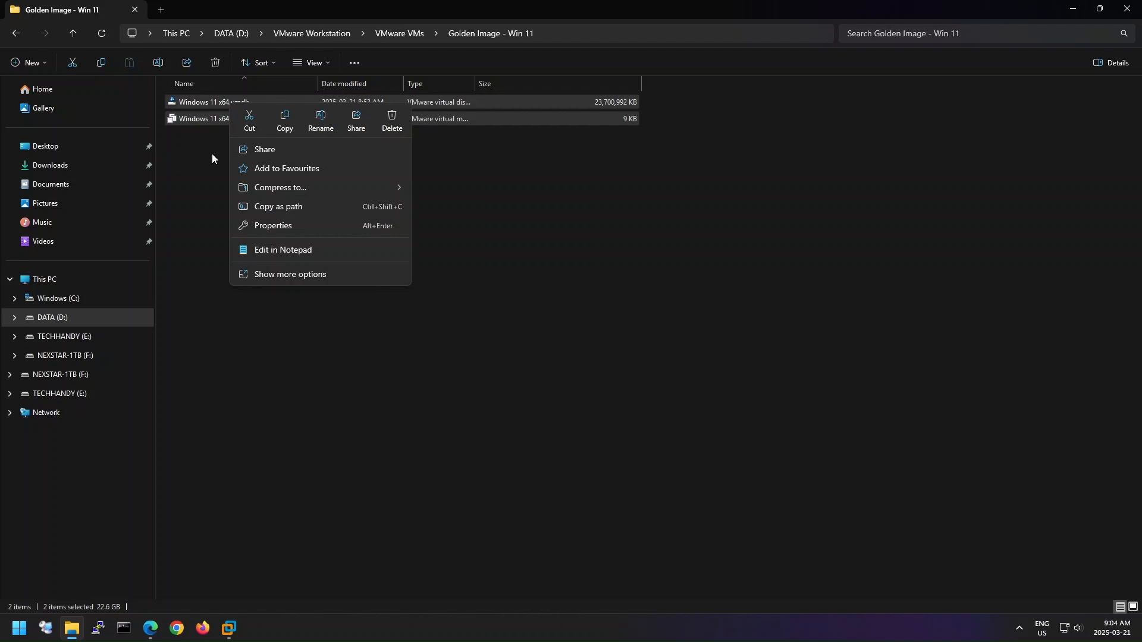
{"action": "left_click", "coordinate": [285, 125]}
- Paste the copied golden image files into the Windows 11 - 01 folder
{"action": "left_click", "coordinate": [73, 32]}
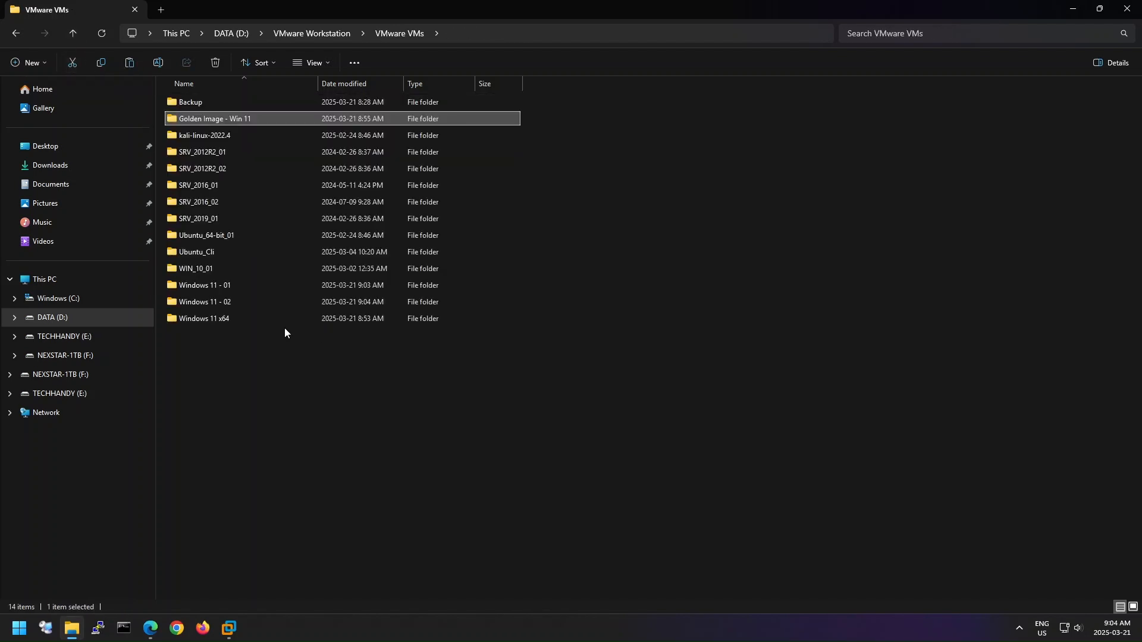
{"action": "left_click", "coordinate": [263, 301]}
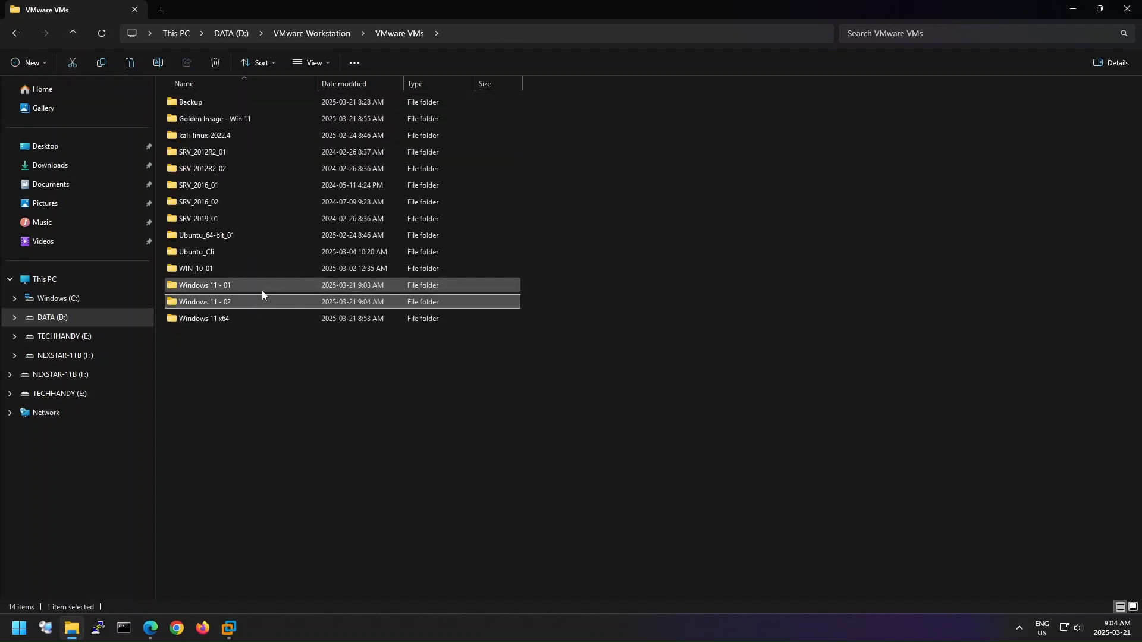
{"action": "left_click", "coordinate": [264, 290]}
{"action": "double_click", "coordinate": [267, 288]}
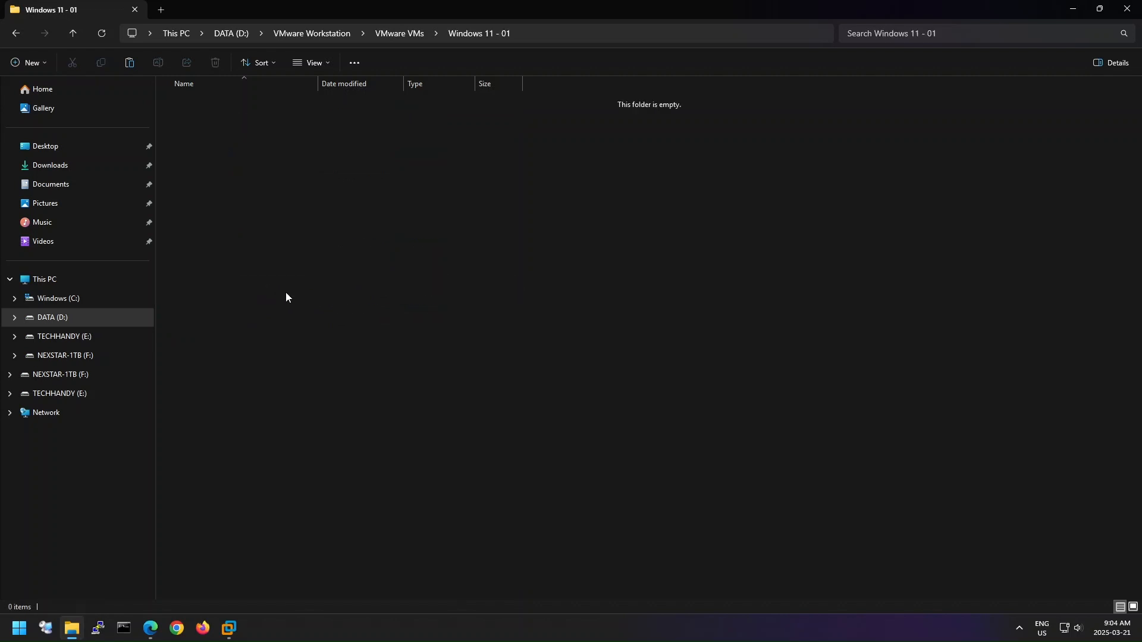
{"action": "right_click", "coordinate": [331, 302]}
{"action": "left_click", "coordinate": [348, 317]}
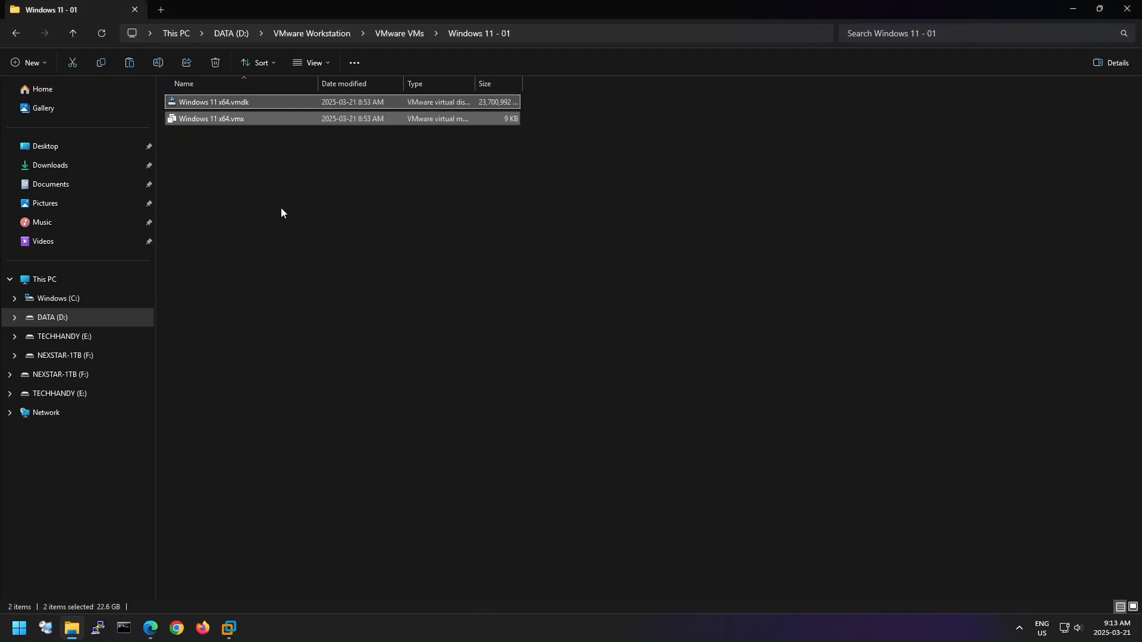
{"action": "left_click", "coordinate": [281, 209]}
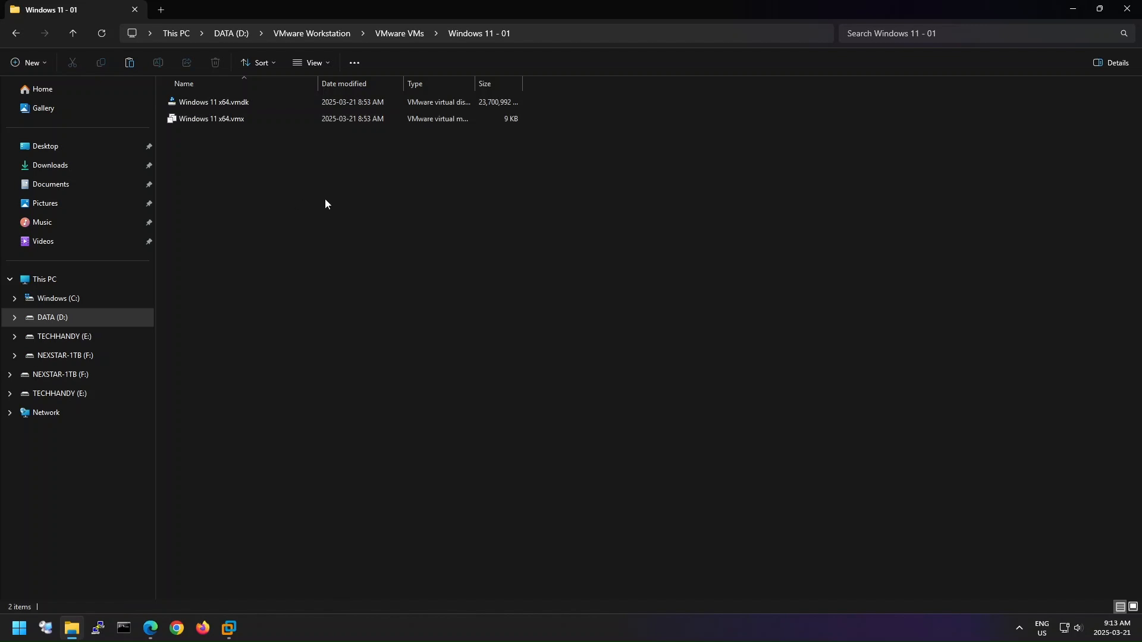
- Copy the folder name from the path and rename the .vmdk file to "Windows 11 - 01.vmdk"
{"action": "left_click", "coordinate": [526, 36]}
{"action": "left_click_drag", "start_coordinate": [367, 37], "coordinate": [269, 37]}
{"action": "key", "text": "ctrl+c"}
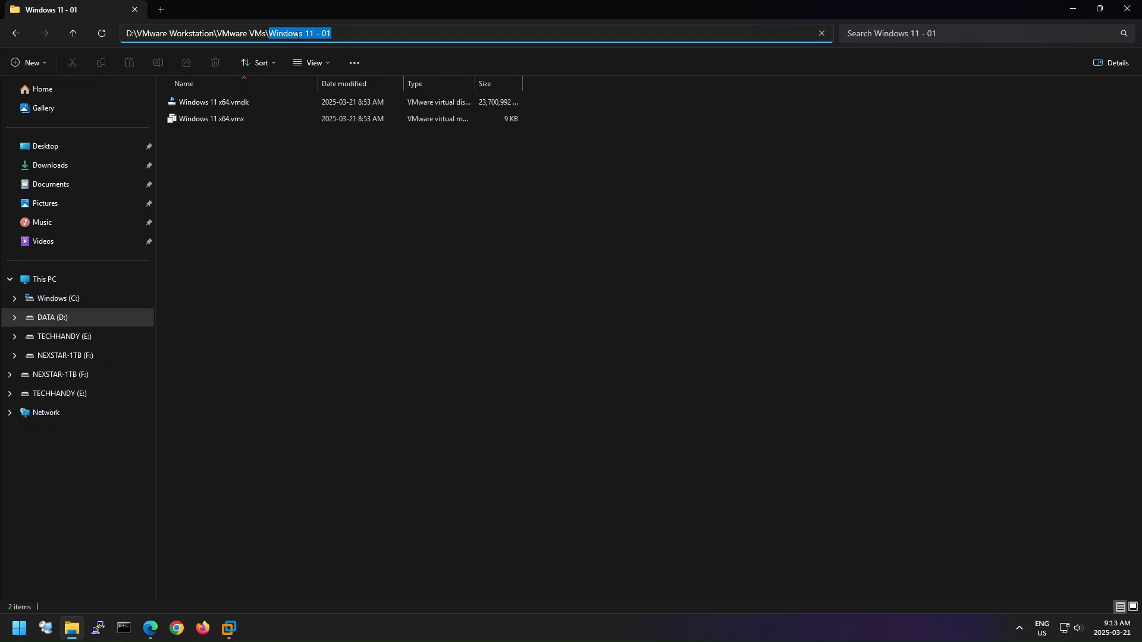
{"action": "left_click", "coordinate": [304, 132]}
{"action": "left_click", "coordinate": [241, 103]}
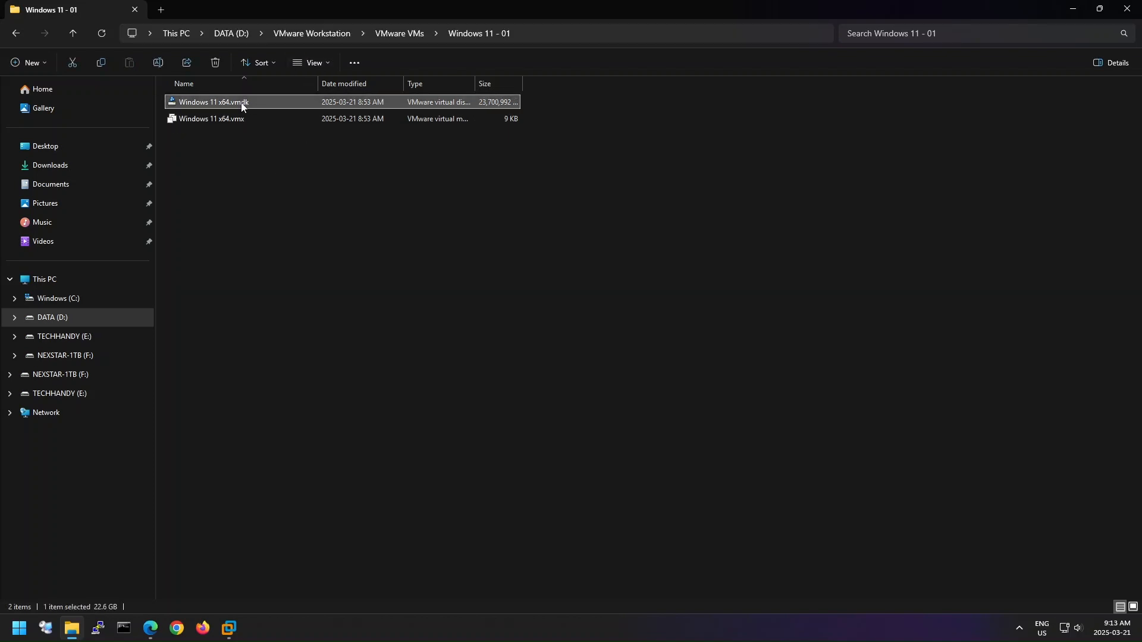
{"action": "key", "text": "F2"}
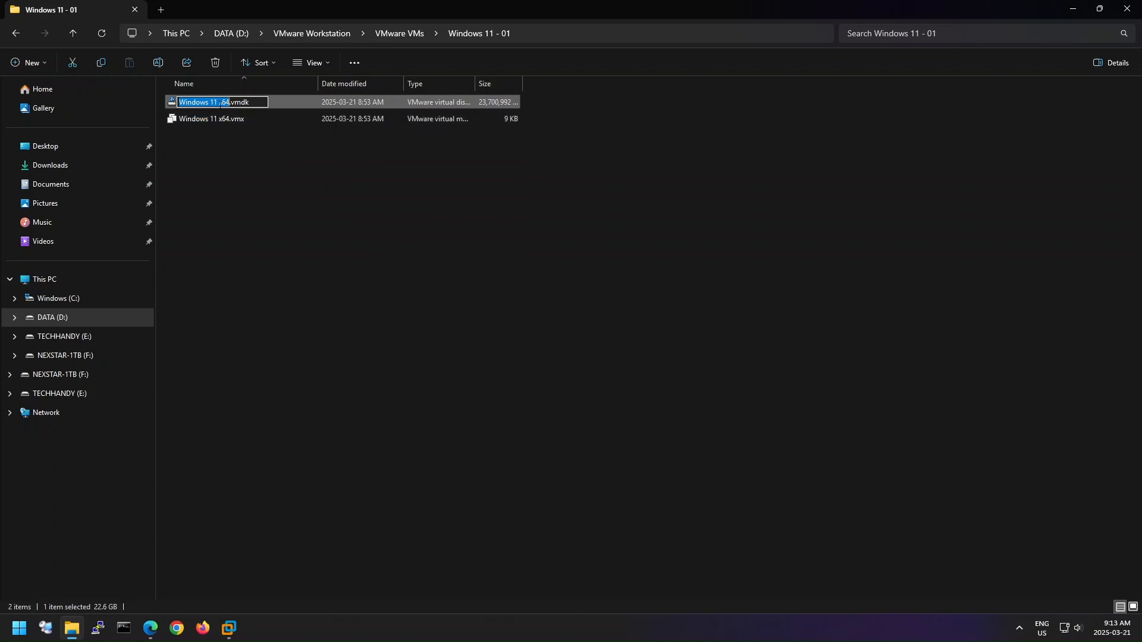
{"action": "key", "text": "ctrl+v"}
{"action": "left_click", "coordinate": [233, 179]}
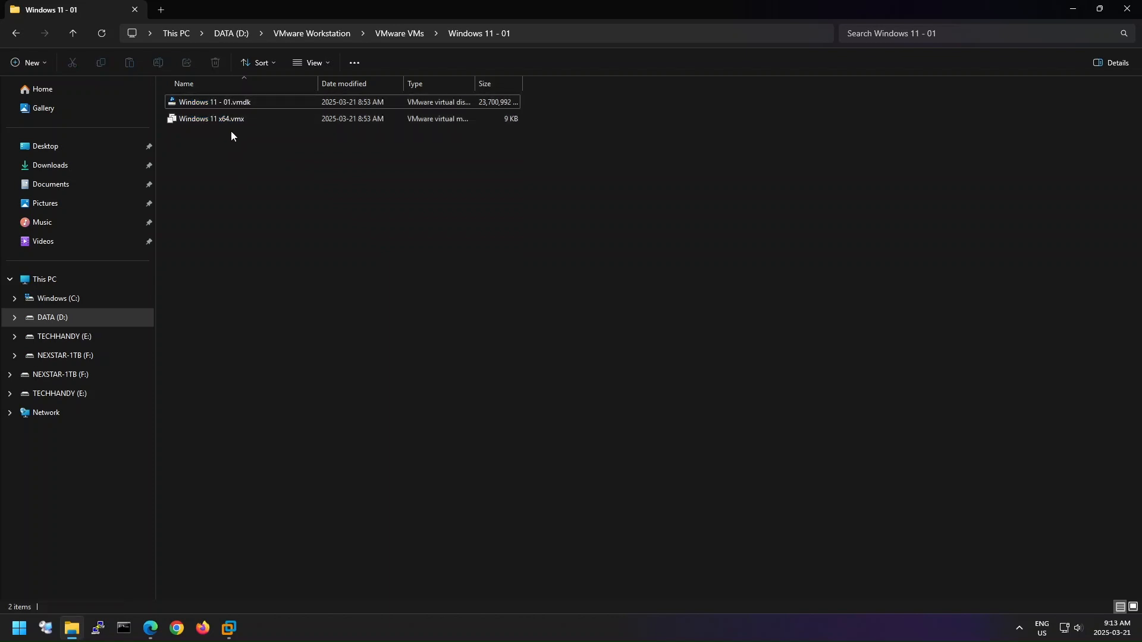
- Rename the .vmx file in the Windows 11 - 01 folder to "Windows 11 - 01.vmx"
{"action": "left_click", "coordinate": [231, 119]}
{"action": "key", "text": "F2"}
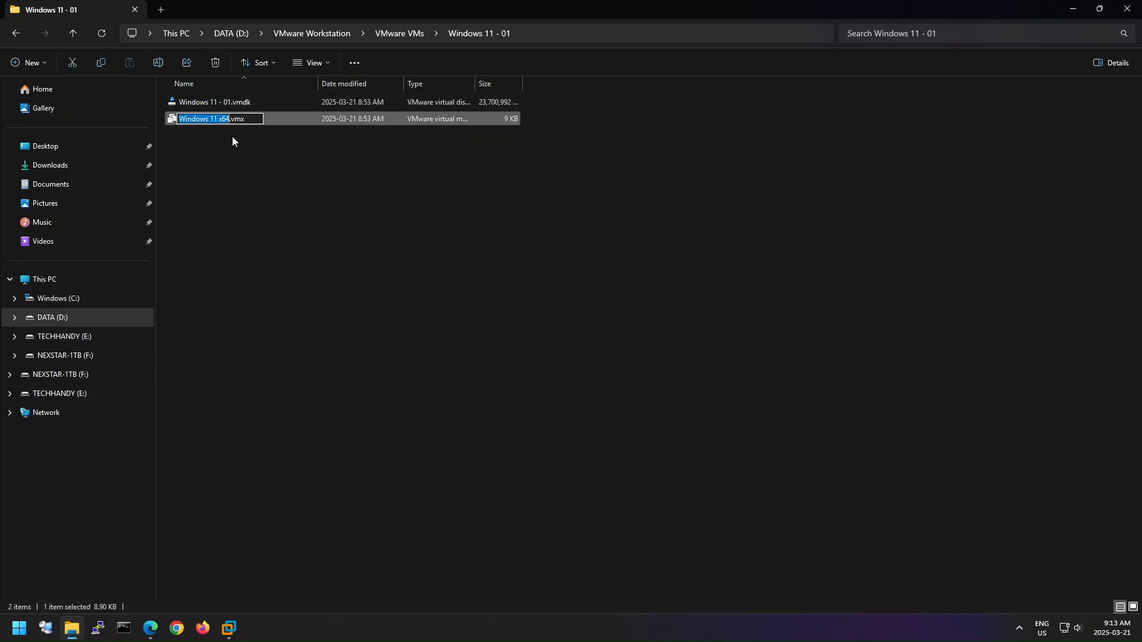
{"action": "key", "text": "ctrl+v"}
{"action": "left_click", "coordinate": [234, 162]}
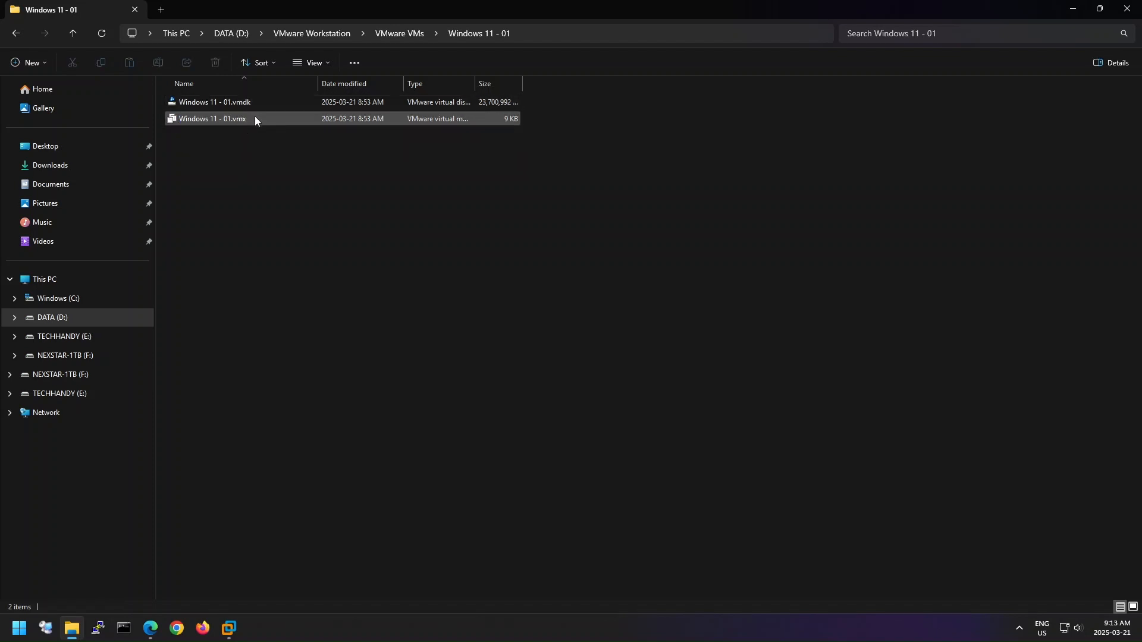
- Open the Windows 11 - 01.vmx file in Notepad for editing
{"action": "right_click", "coordinate": [285, 119]}
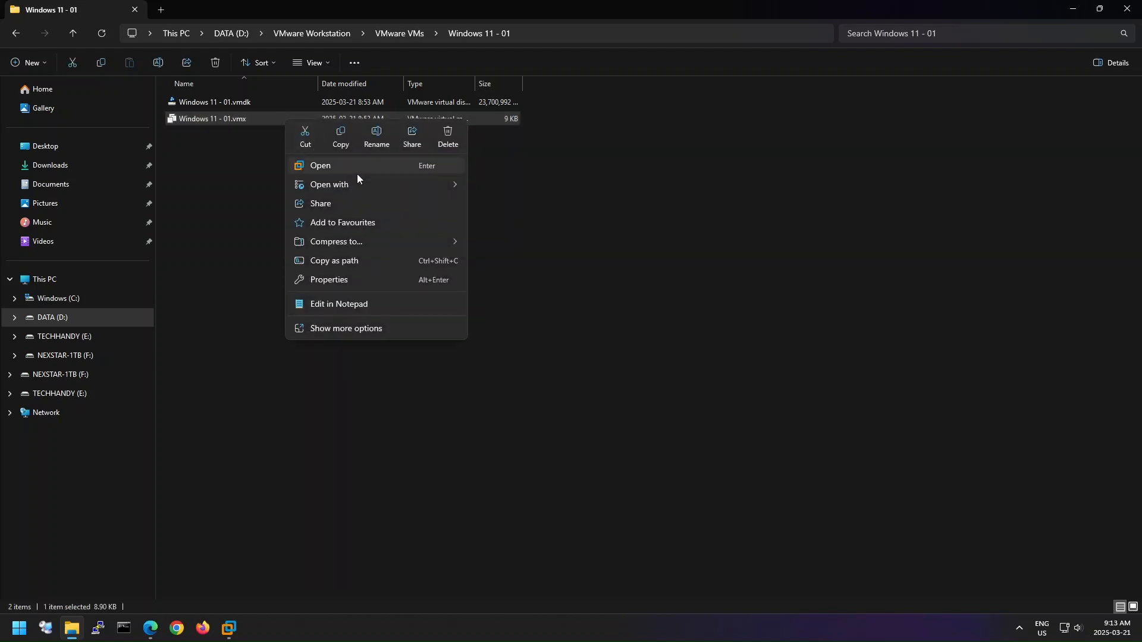
{"action": "mouse_move", "coordinate": [411, 188]}
{"action": "left_click", "coordinate": [544, 189]}
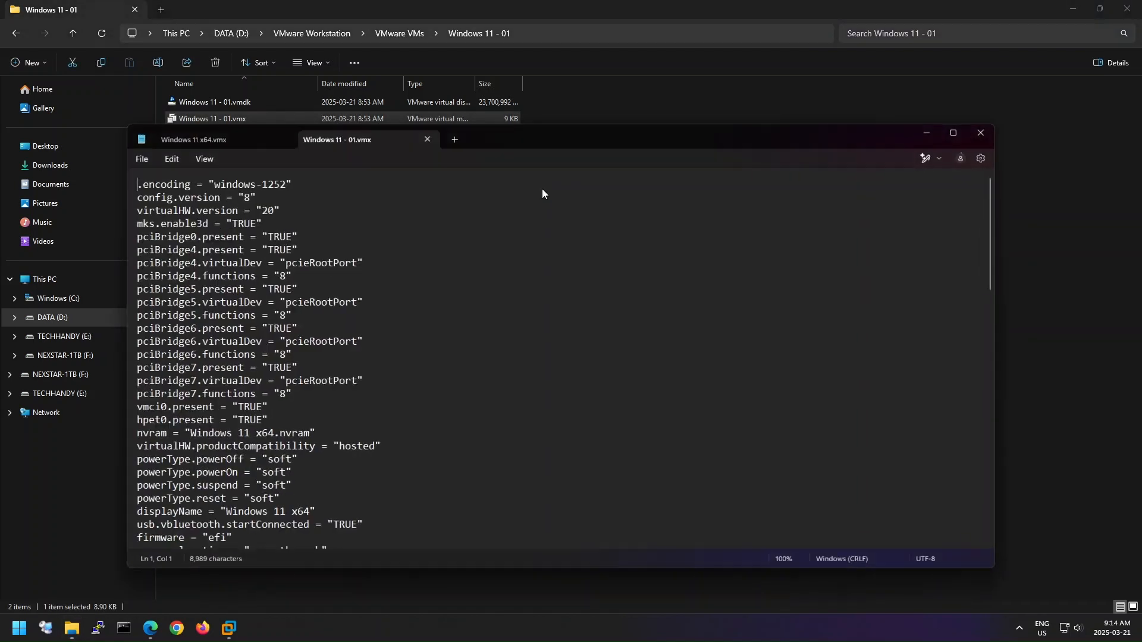
{"action": "left_click", "coordinate": [494, 289]}
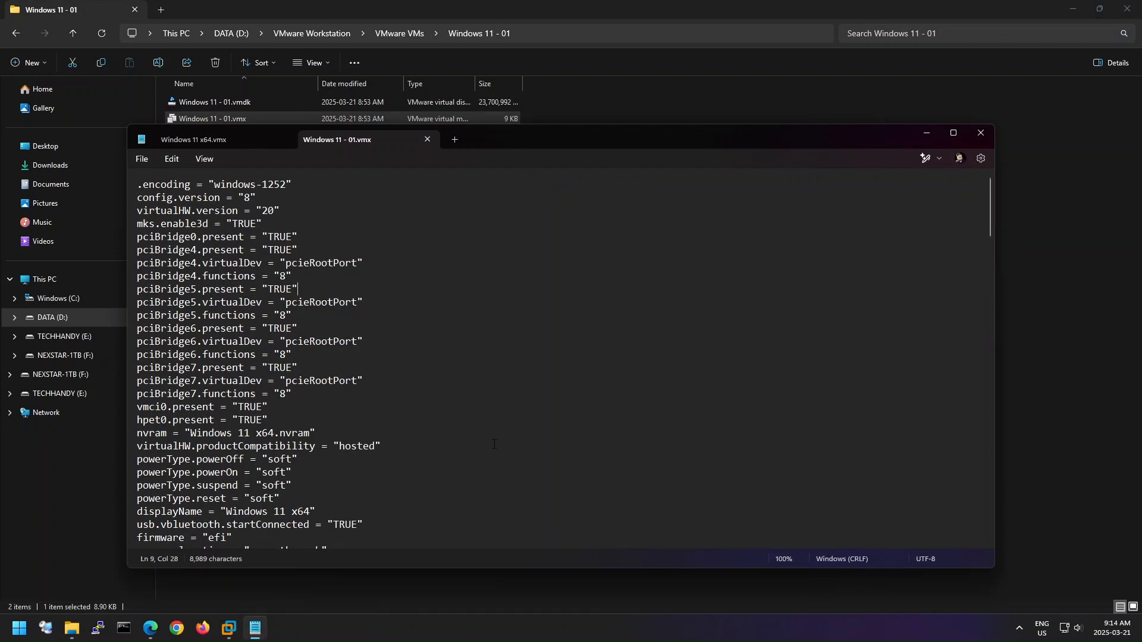
- Replace every occurrence of "Windows 11 x64" with "Windows 11 - 01" in the .vmx file and close the search
{"action": "left_click", "coordinate": [176, 159]}
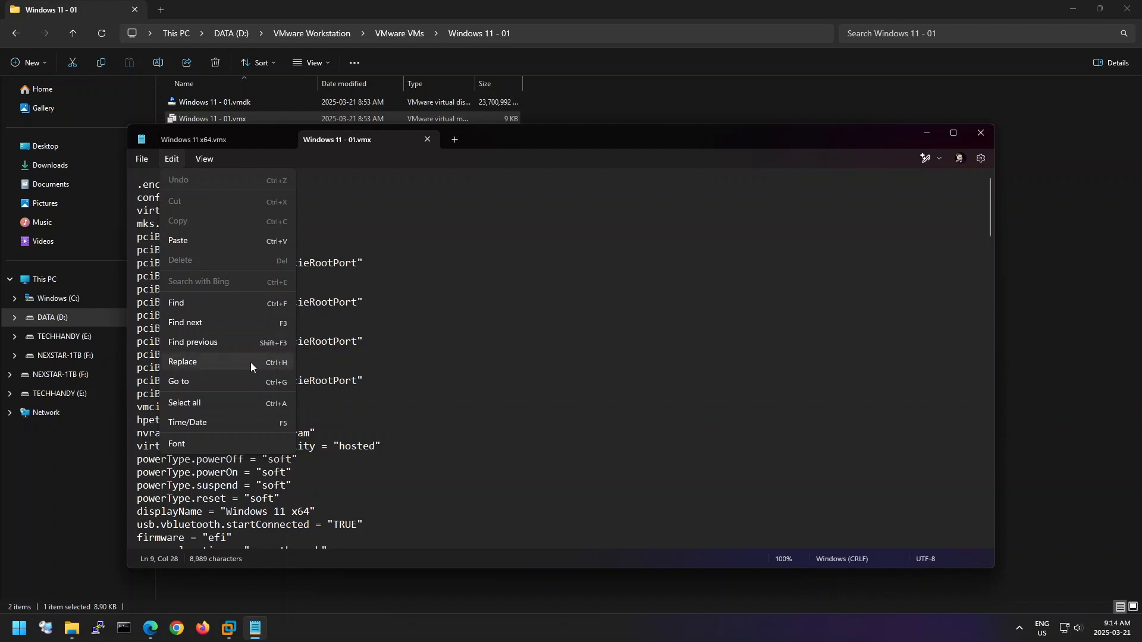
{"action": "left_click", "coordinate": [182, 363]}
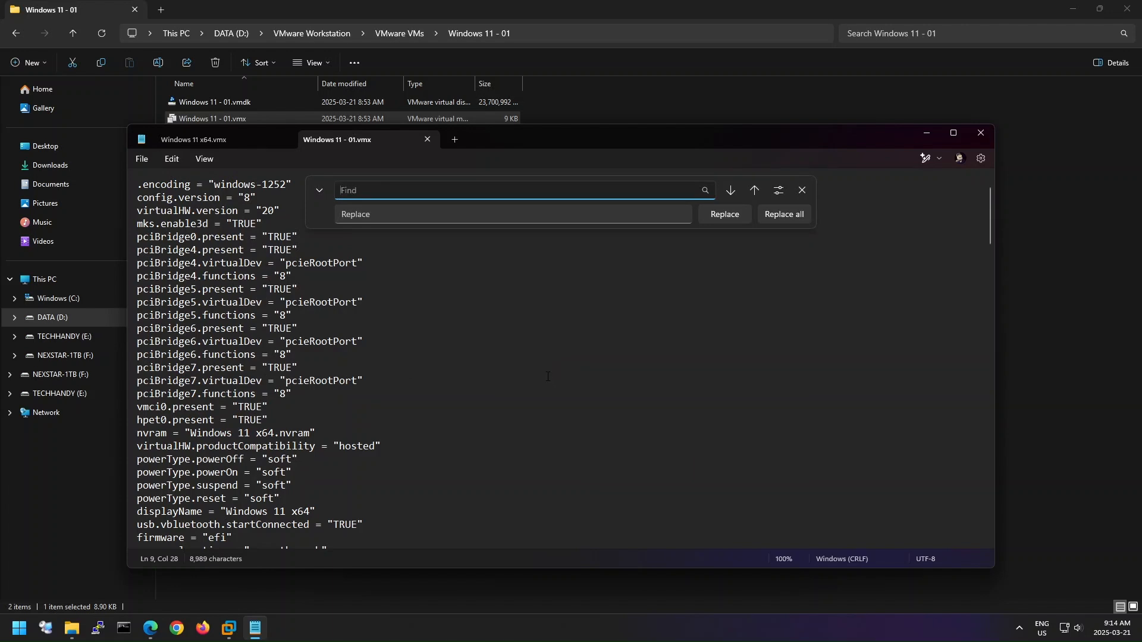
{"action": "left_click", "coordinate": [381, 217]}
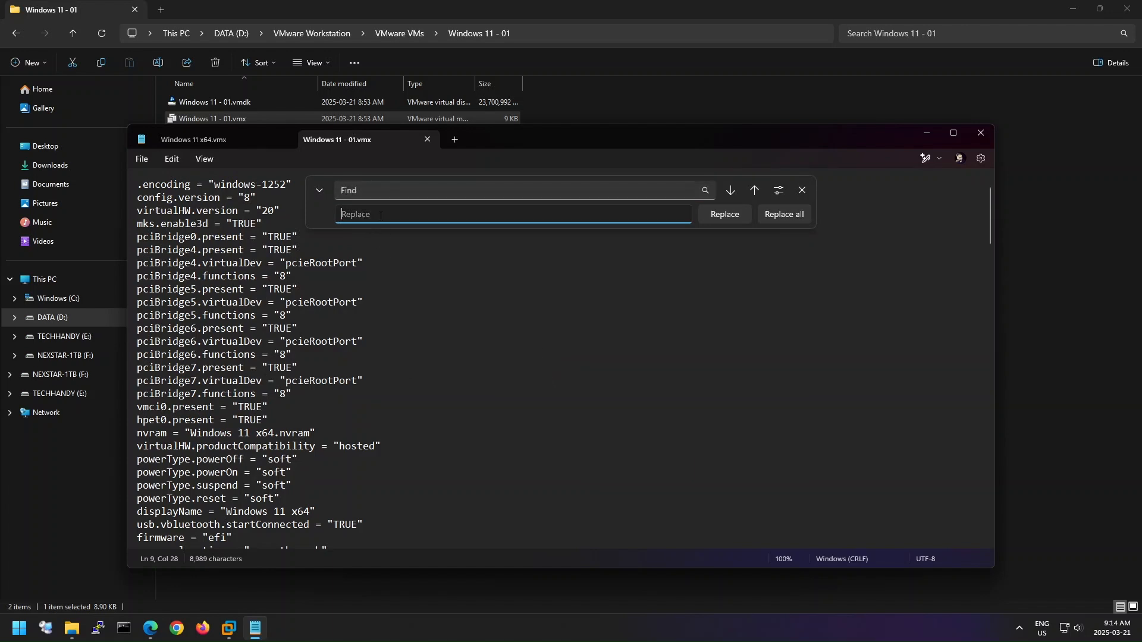
{"action": "key", "text": "ctrl+v"}
{"action": "left_click_drag", "start_coordinate": [309, 512], "coordinate": [226, 513]}
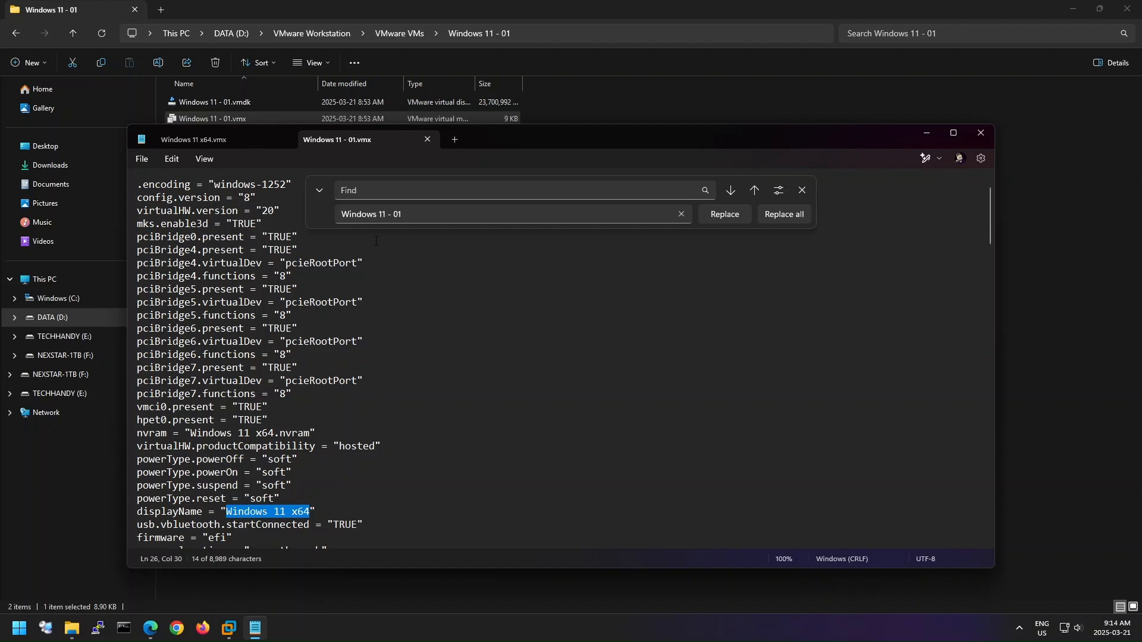
{"action": "left_click", "coordinate": [375, 191]}
{"action": "key", "text": "ctrl+v"}
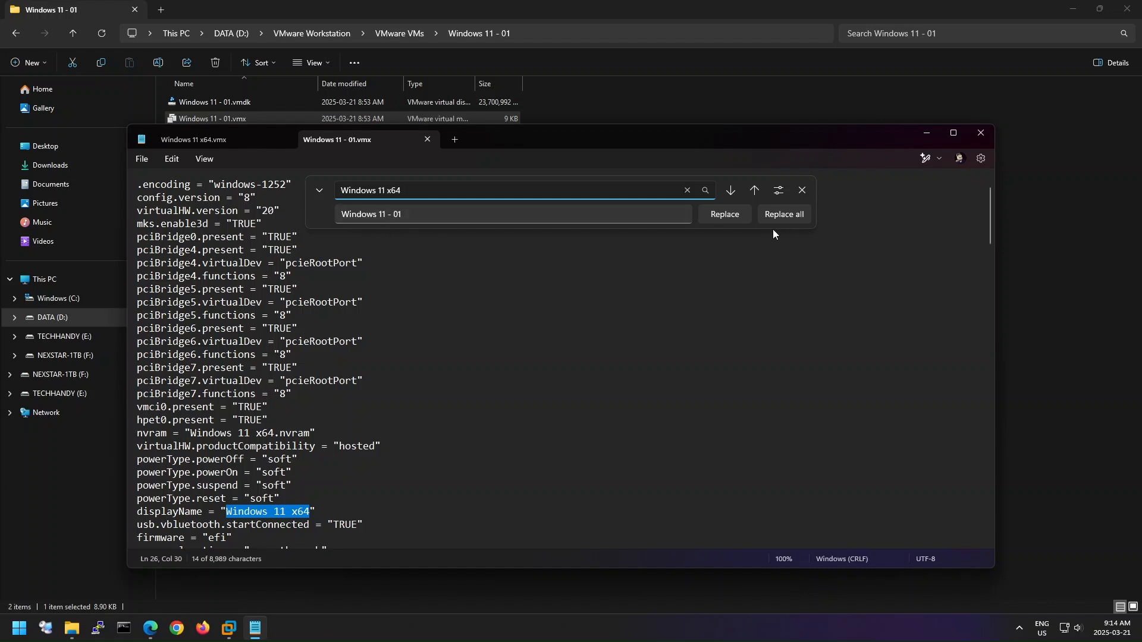
{"action": "left_click", "coordinate": [804, 216]}
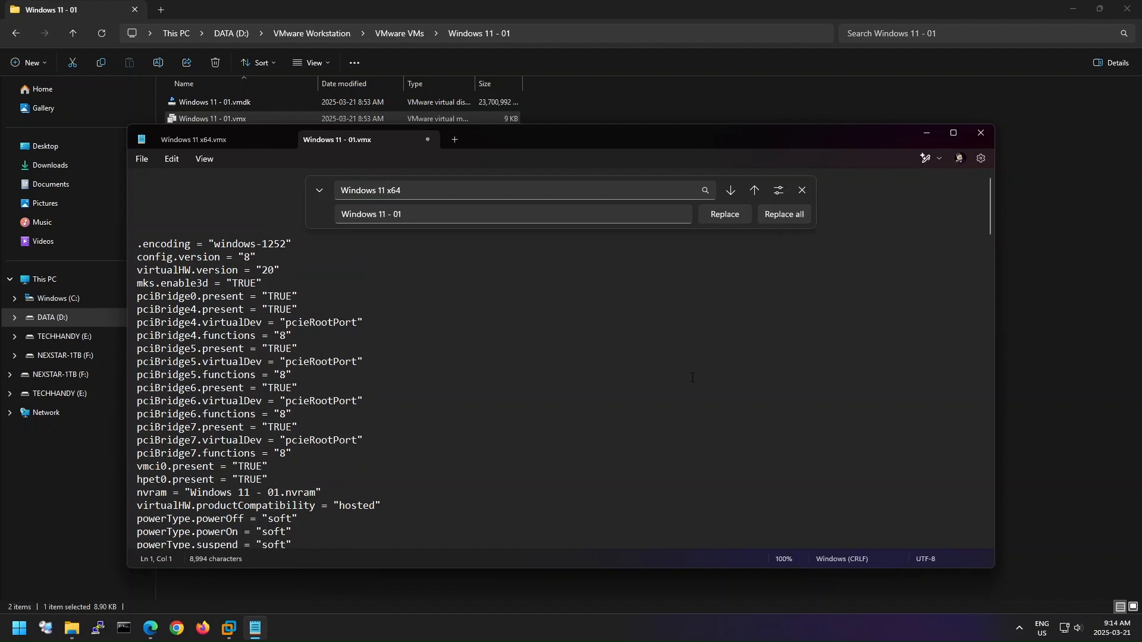
{"action": "left_click", "coordinate": [803, 191]}
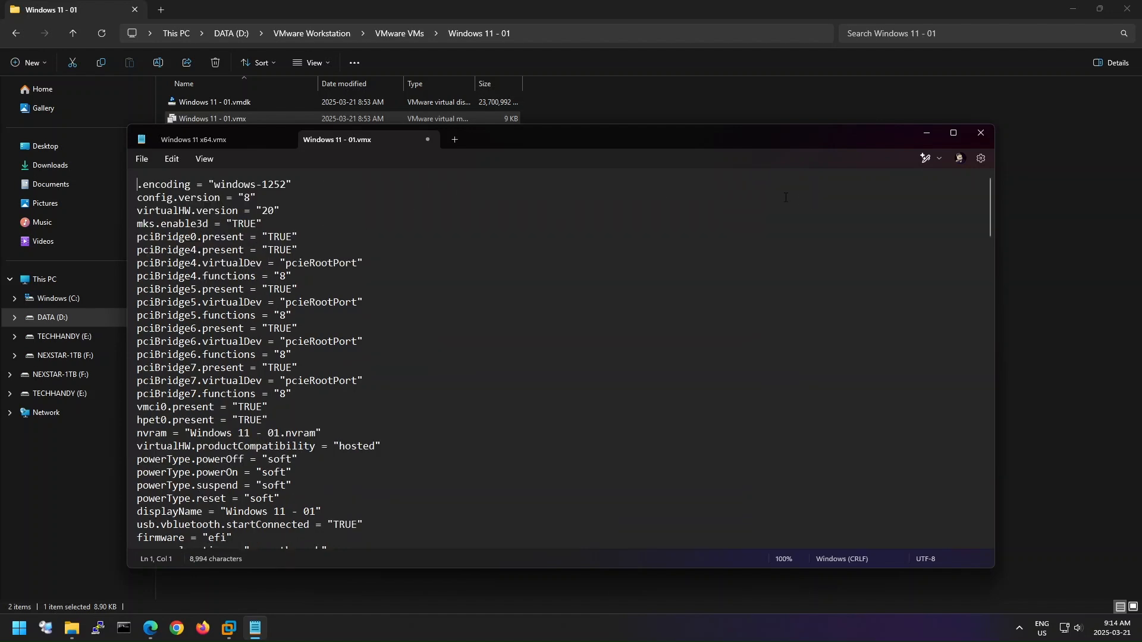
- Save the changes to Windows 11 - 01.vmx and close Notepad
{"action": "left_click", "coordinate": [145, 163]}
{"action": "left_click", "coordinate": [156, 241]}
{"action": "left_click", "coordinate": [985, 143]}
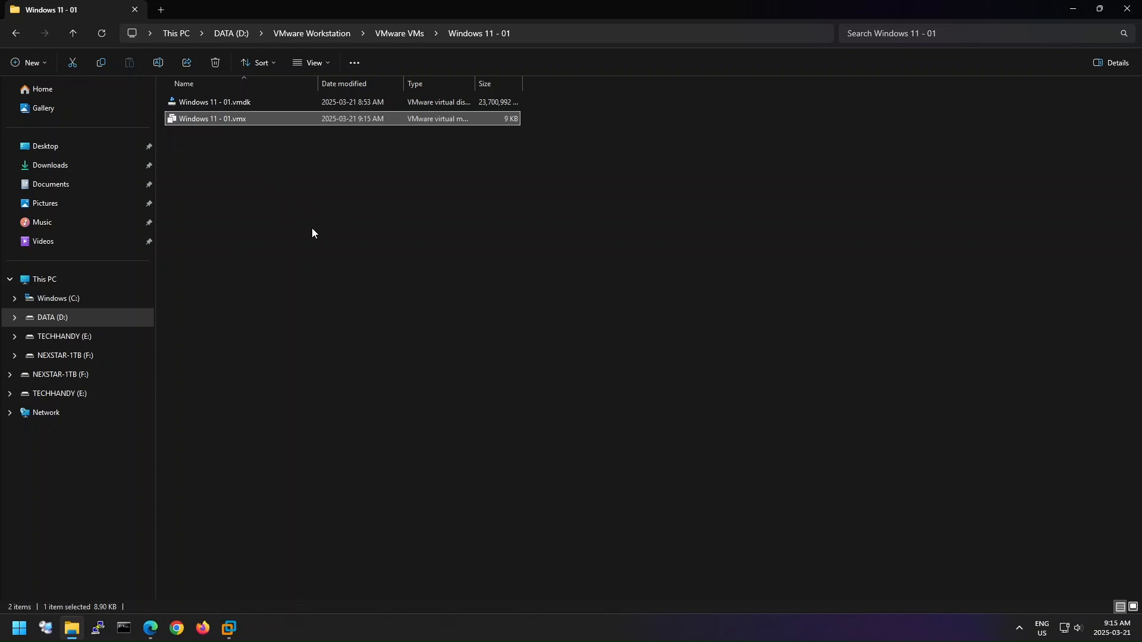
- Switch to VMware Workstation and close the open Windows 11 x64 and Windows 11 tabs
{"action": "left_click", "coordinate": [229, 628]}
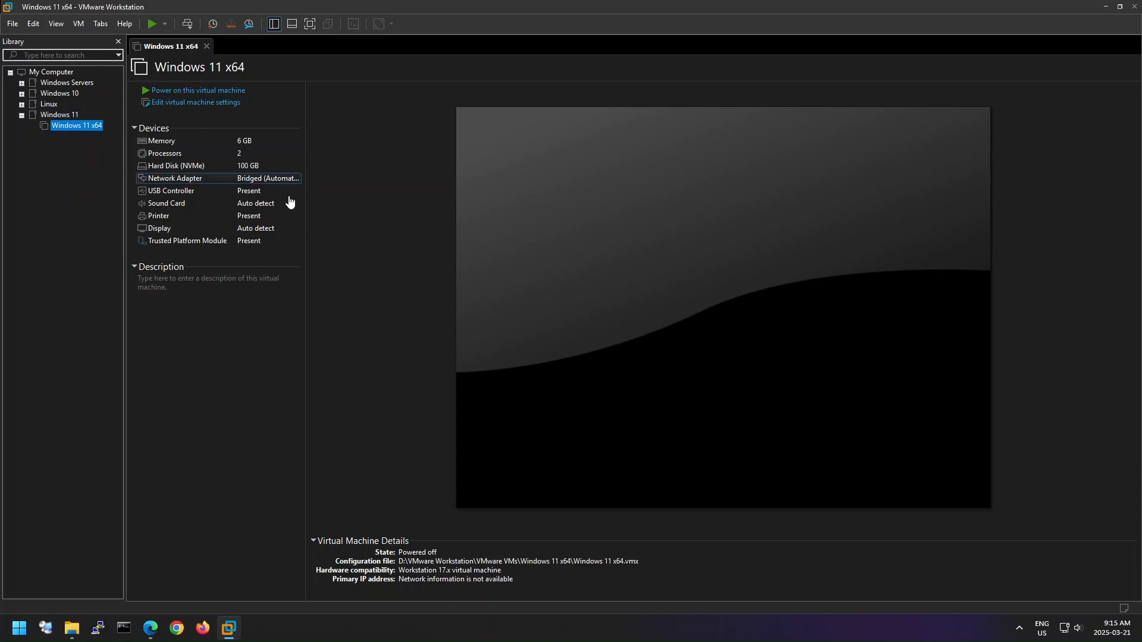
{"action": "left_click", "coordinate": [206, 46]}
{"action": "left_click", "coordinate": [62, 115]}
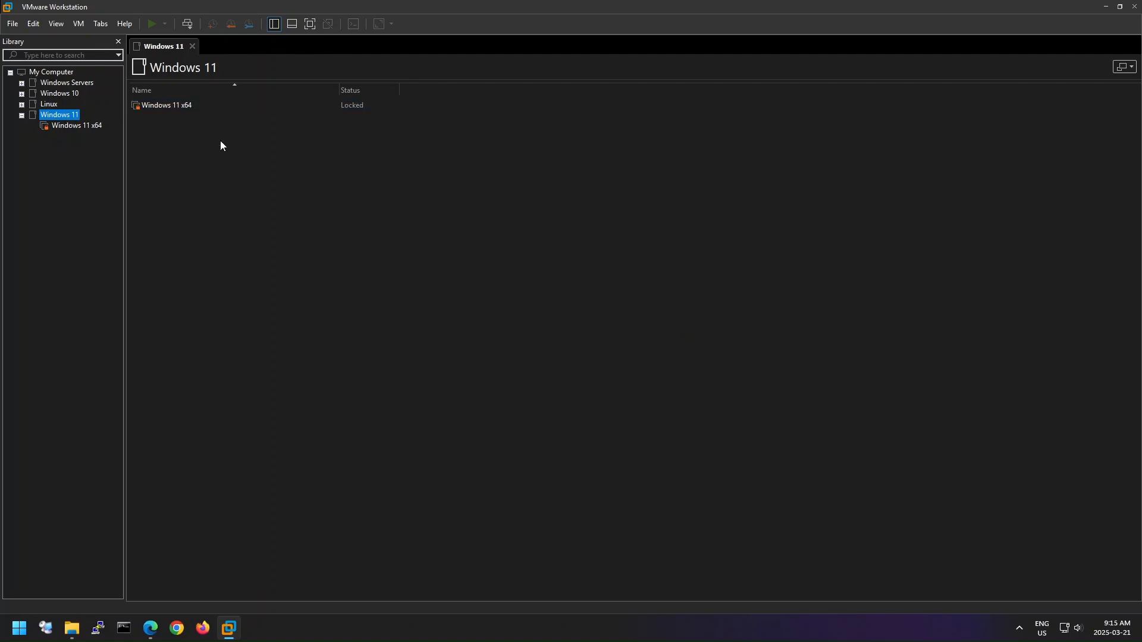
{"action": "left_click", "coordinate": [192, 45]}
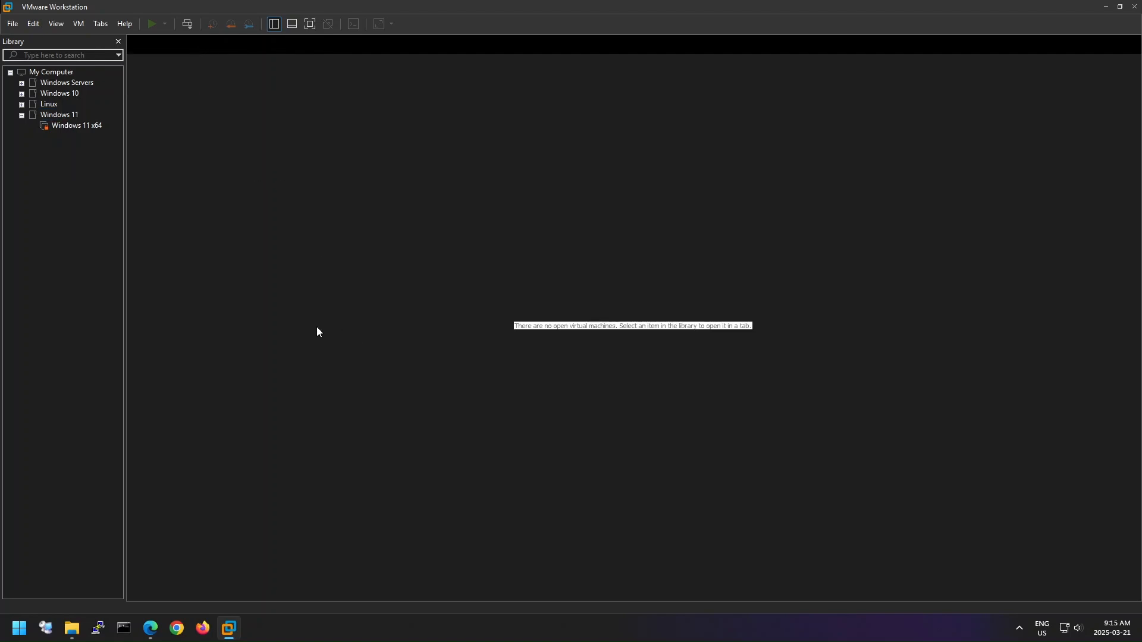
{"action": "right_click", "coordinate": [53, 151]}
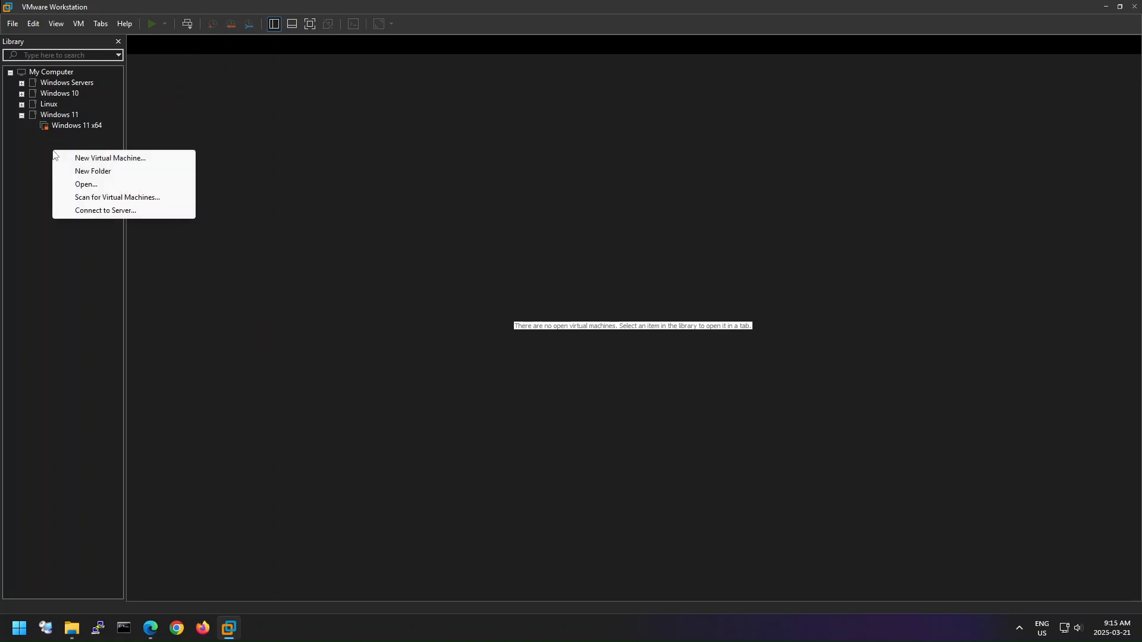
{"action": "left_click", "coordinate": [84, 138]}
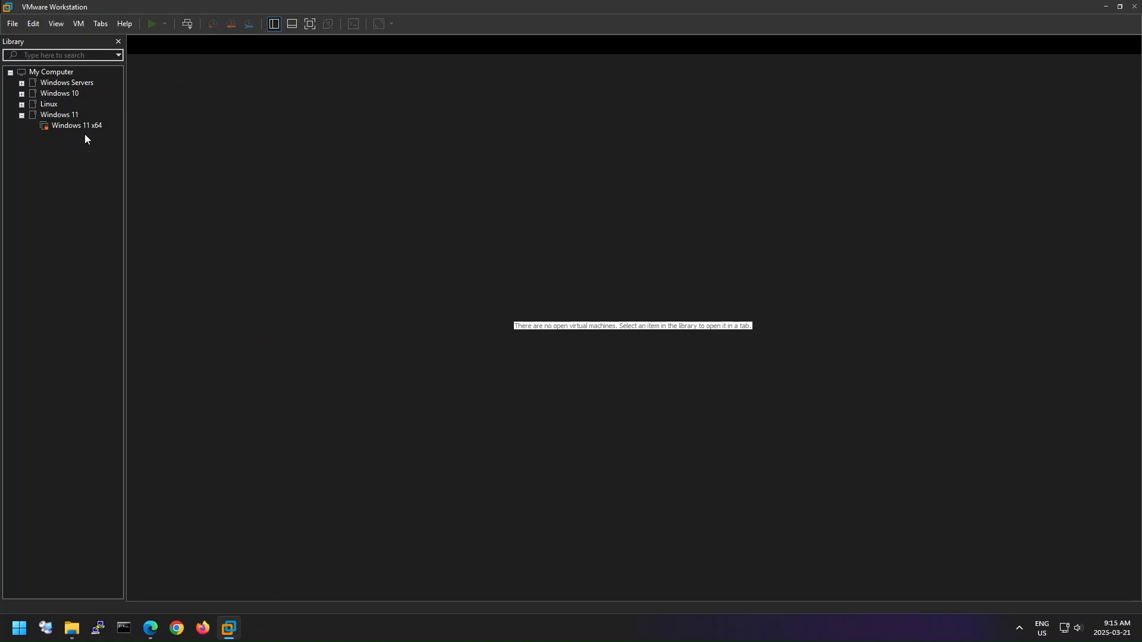
{"action": "left_click", "coordinate": [12, 24]}
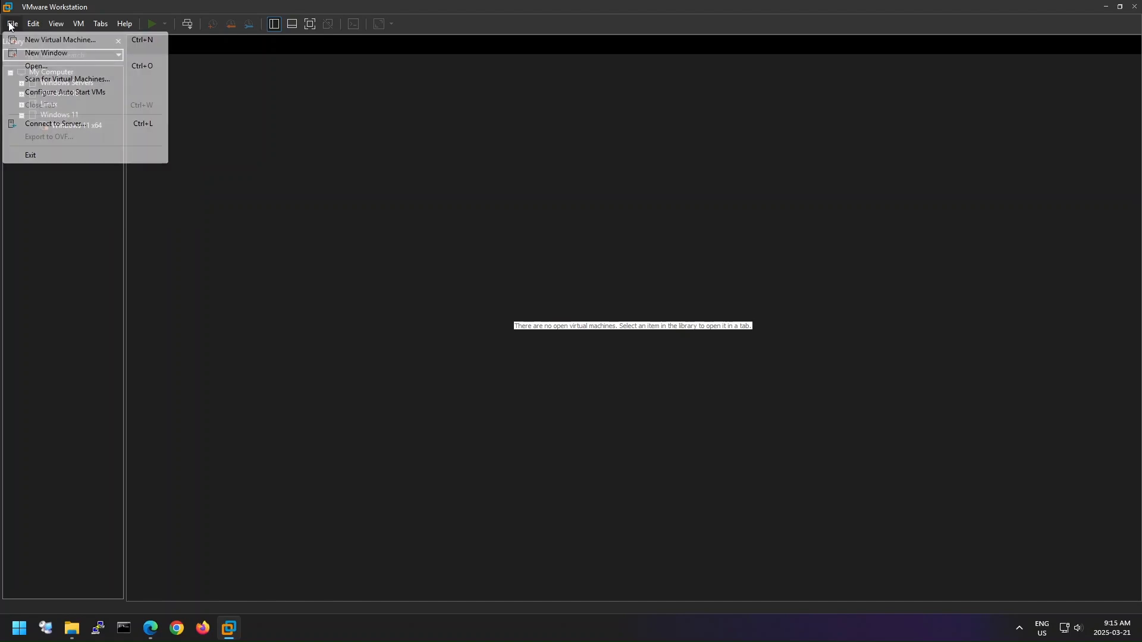
{"action": "left_click", "coordinate": [58, 40]}
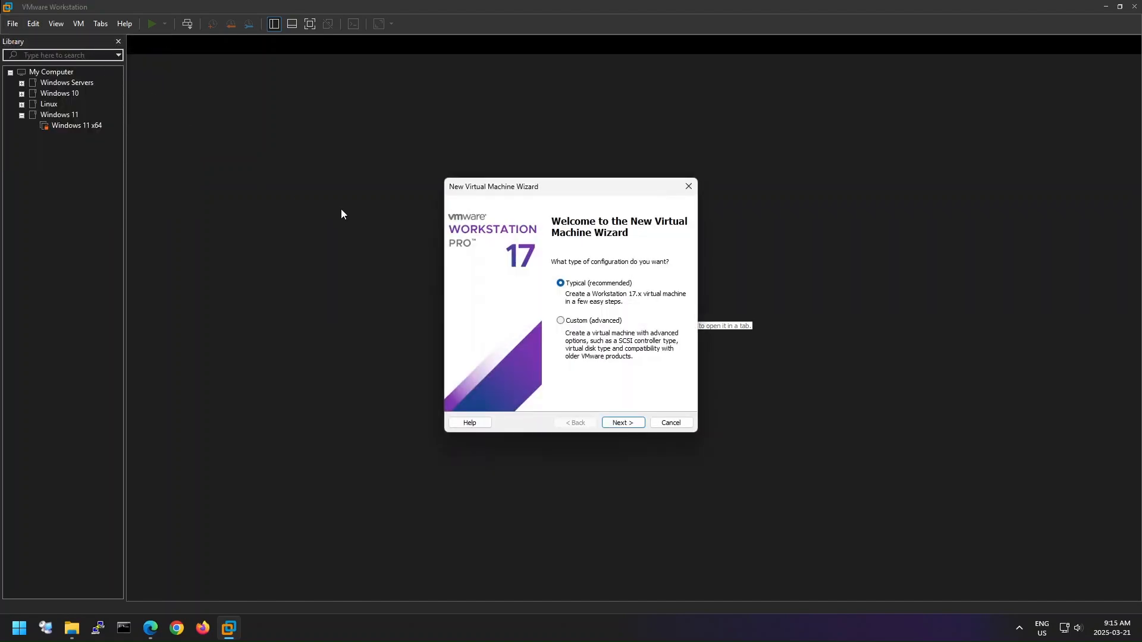
{"action": "left_click", "coordinate": [672, 423]}
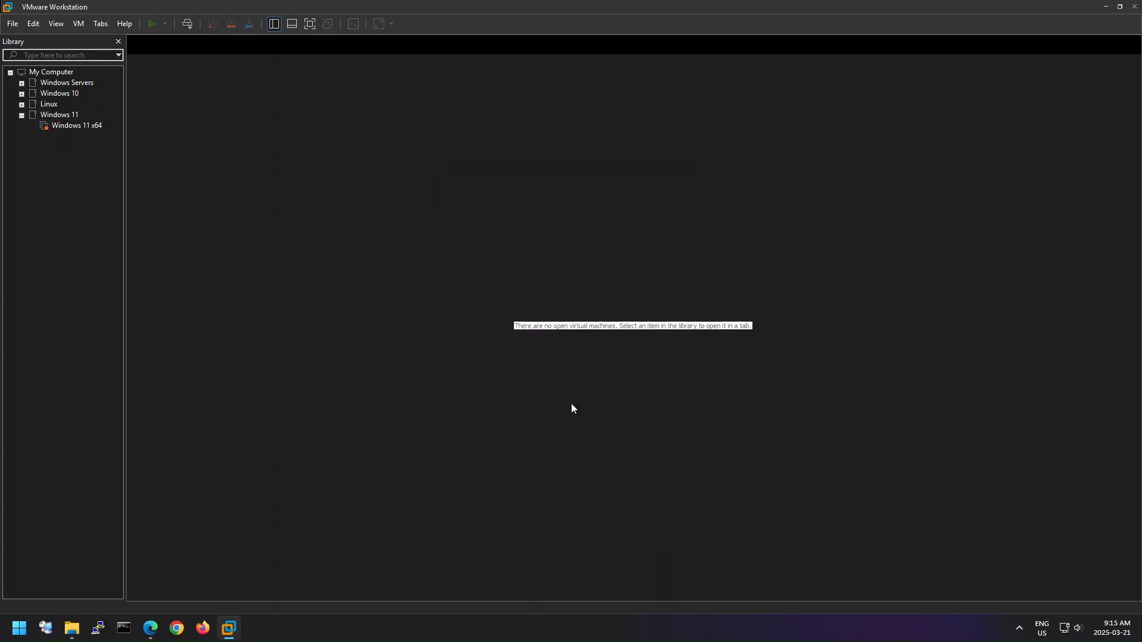
- Open Windows 11 - 01.vmx from the D: drive's VMware Workstation\VMware VMs\Windows 11 - 01 folder as a virtual machine
{"action": "left_click", "coordinate": [22, 26]}
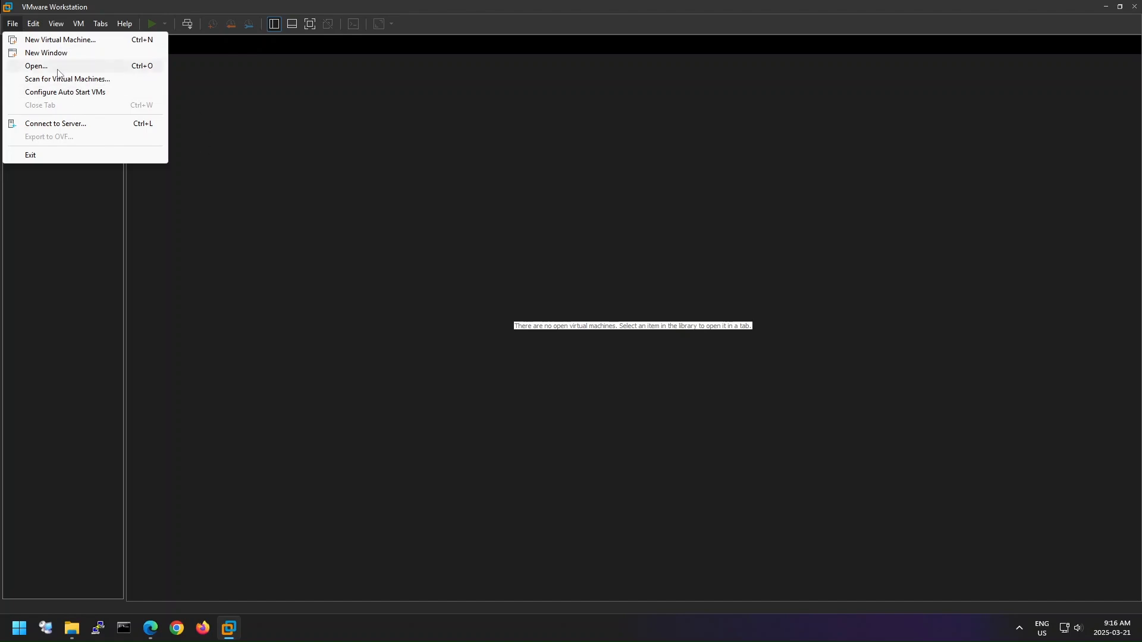
{"action": "left_click", "coordinate": [94, 66]}
{"action": "scroll", "coordinate": [76, 270], "scroll_direction": "down", "scroll_amount": 1}
{"action": "left_click", "coordinate": [67, 245]}
{"action": "double_click", "coordinate": [218, 150]}
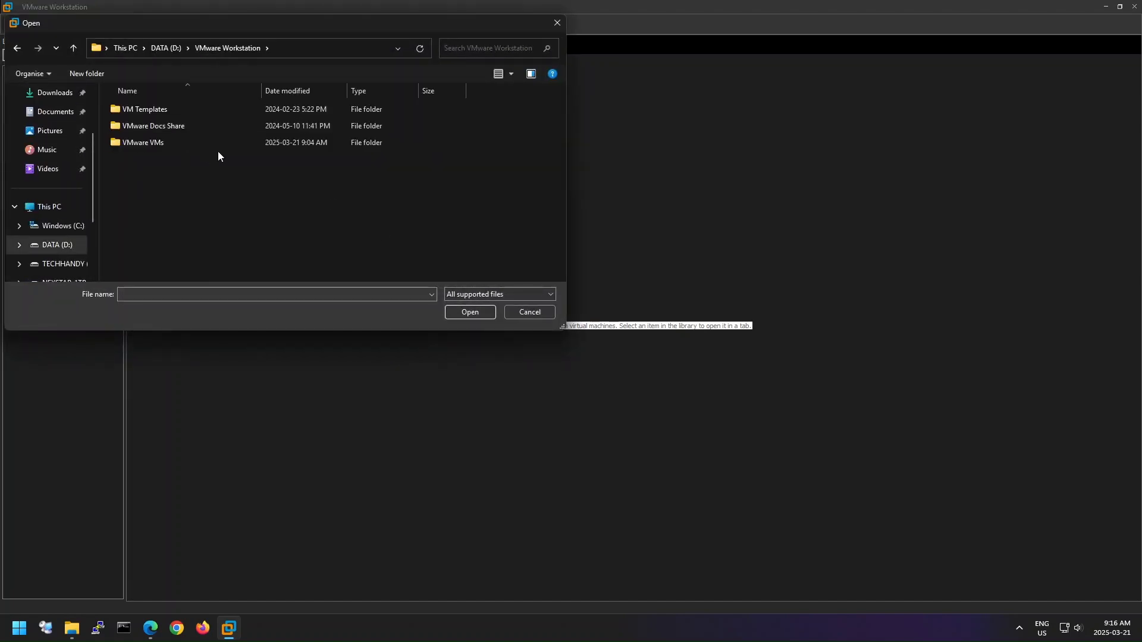
{"action": "double_click", "coordinate": [212, 147]}
{"action": "scroll", "coordinate": [245, 220], "scroll_direction": "down", "scroll_amount": 1}
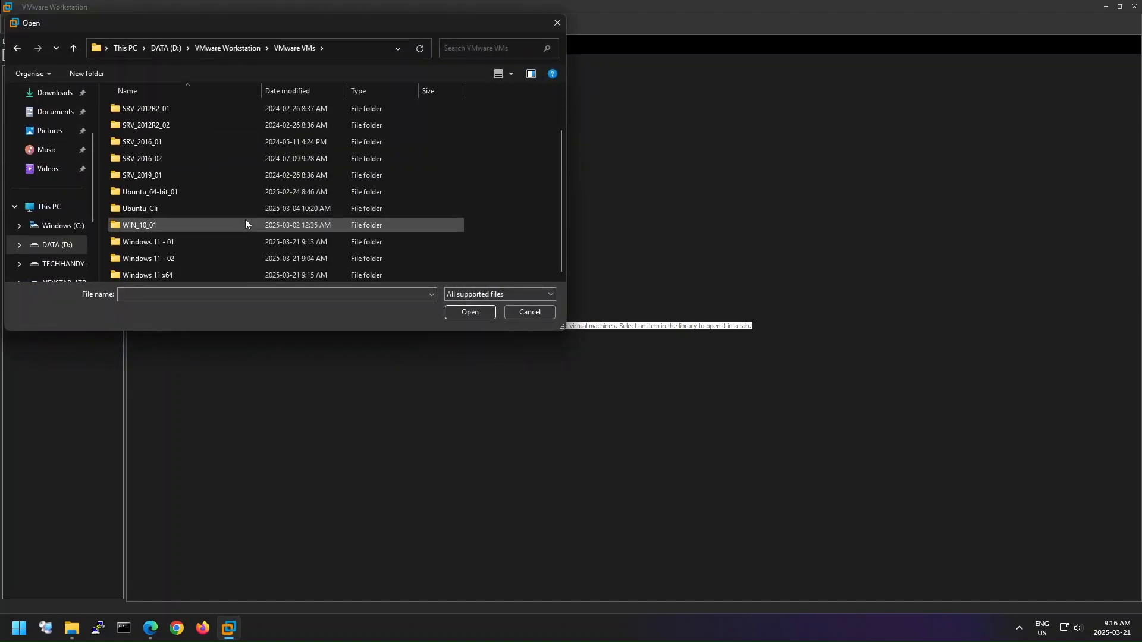
{"action": "left_click", "coordinate": [207, 245]}
{"action": "double_click", "coordinate": [207, 245]}
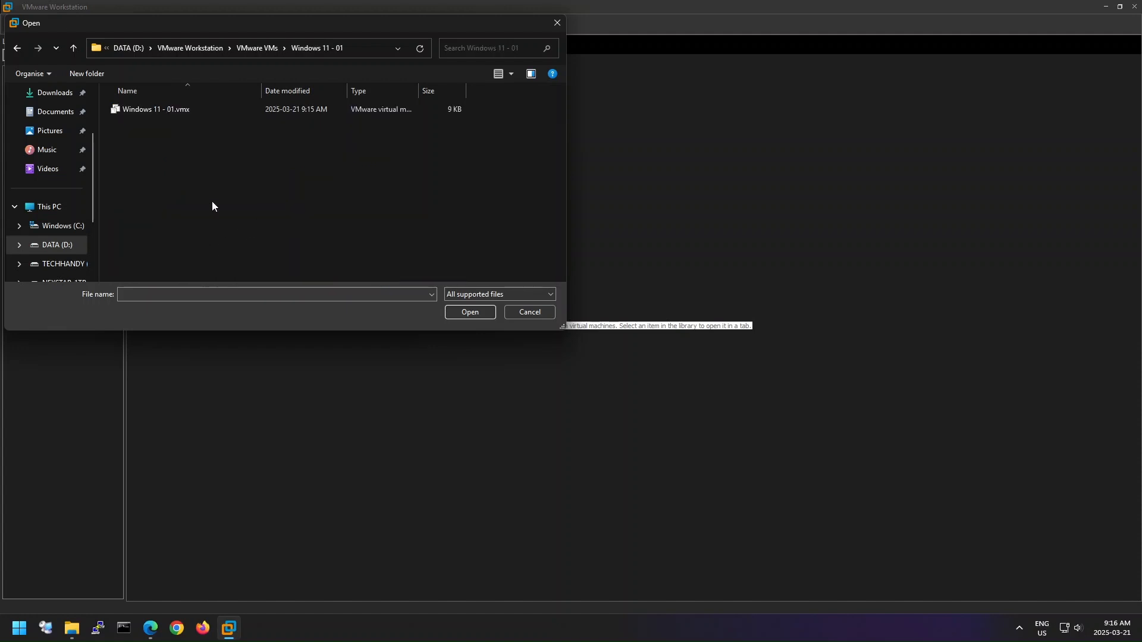
{"action": "left_click", "coordinate": [175, 113]}
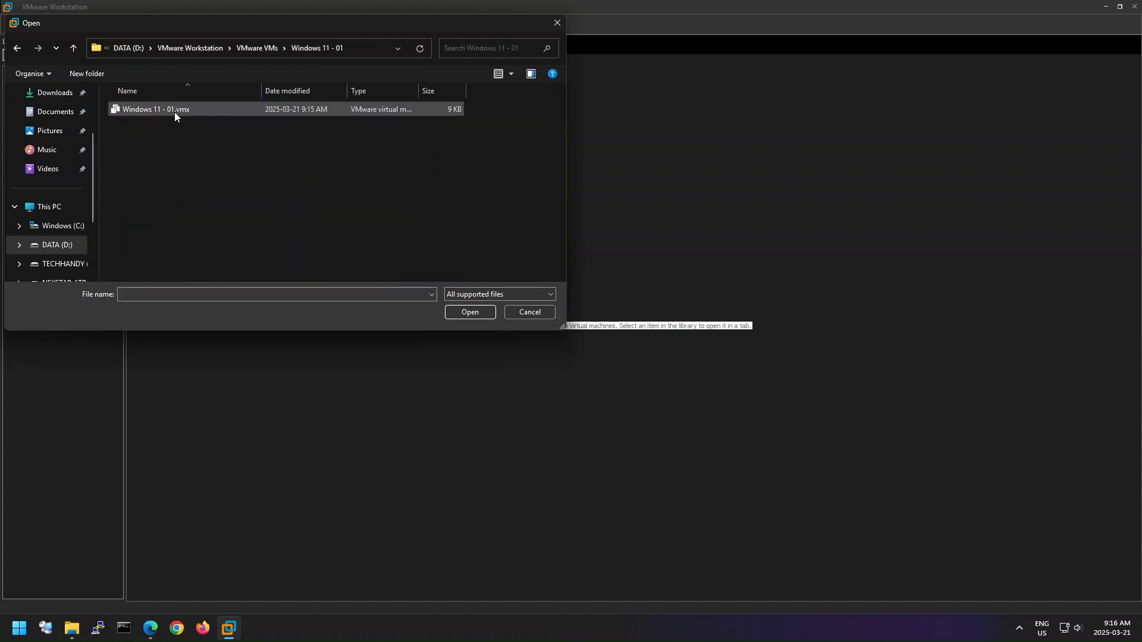
{"action": "left_click", "coordinate": [473, 313]}
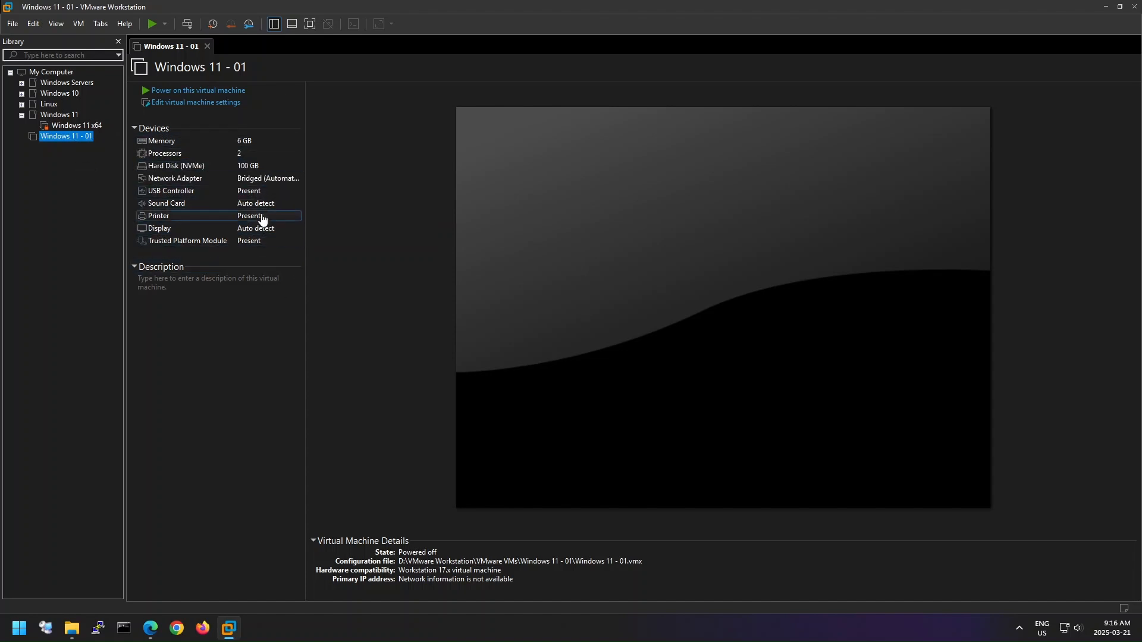
- Check the Windows 11 - 01 machine's hardware settings without changes, and power it on, identifying it as moved
{"action": "left_click", "coordinate": [226, 103]}
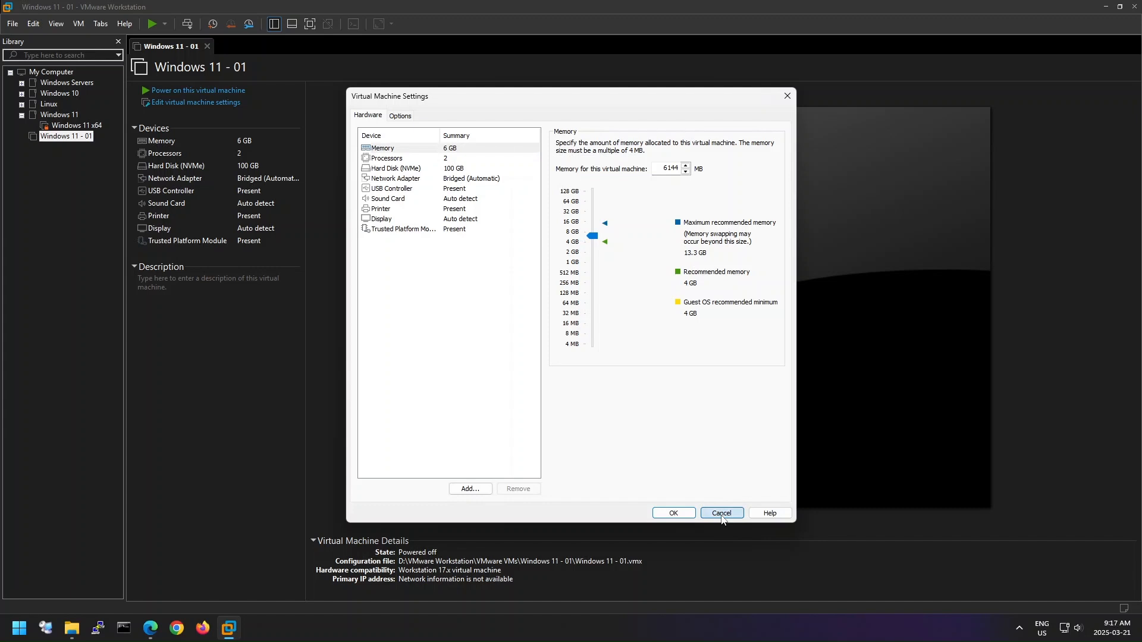
{"action": "left_click", "coordinate": [722, 516]}
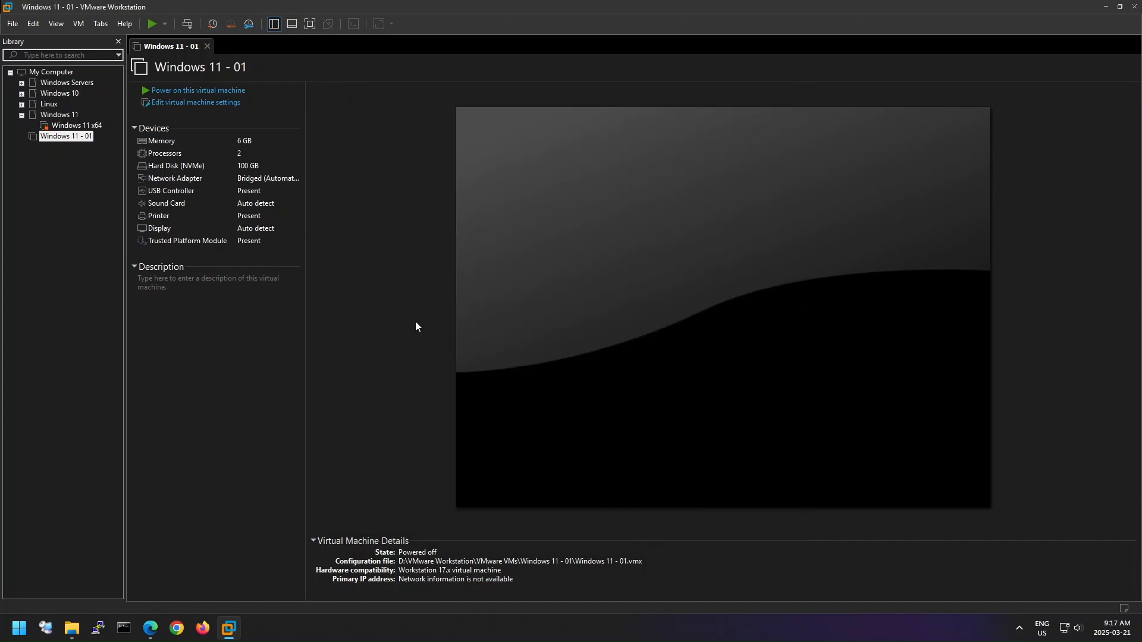
{"action": "left_click", "coordinate": [235, 92]}
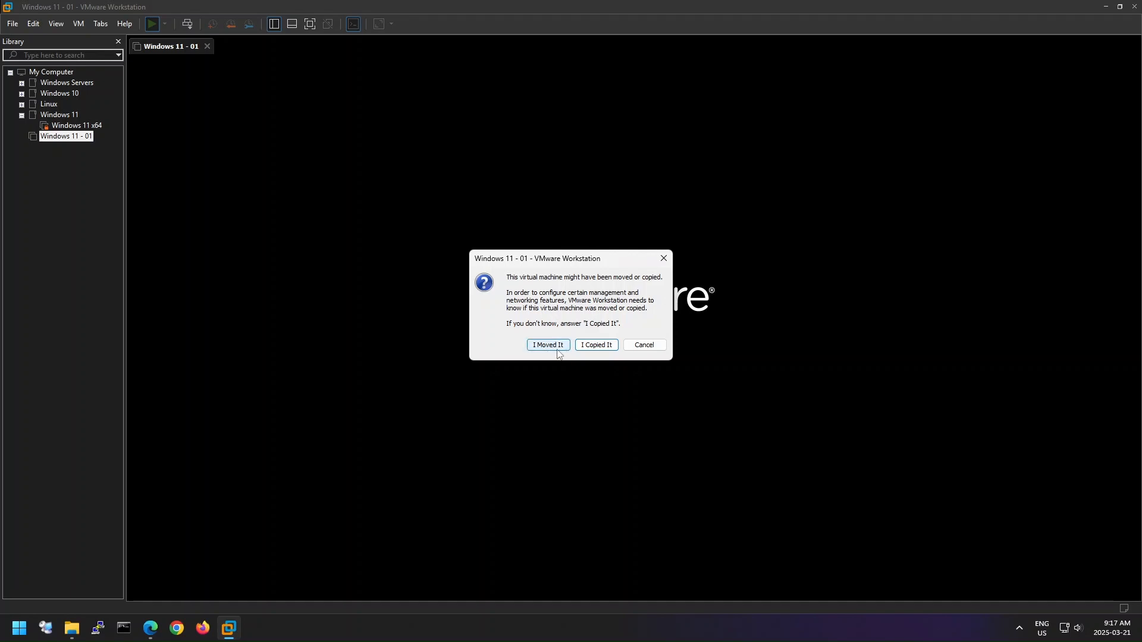
{"action": "left_click", "coordinate": [559, 347]}
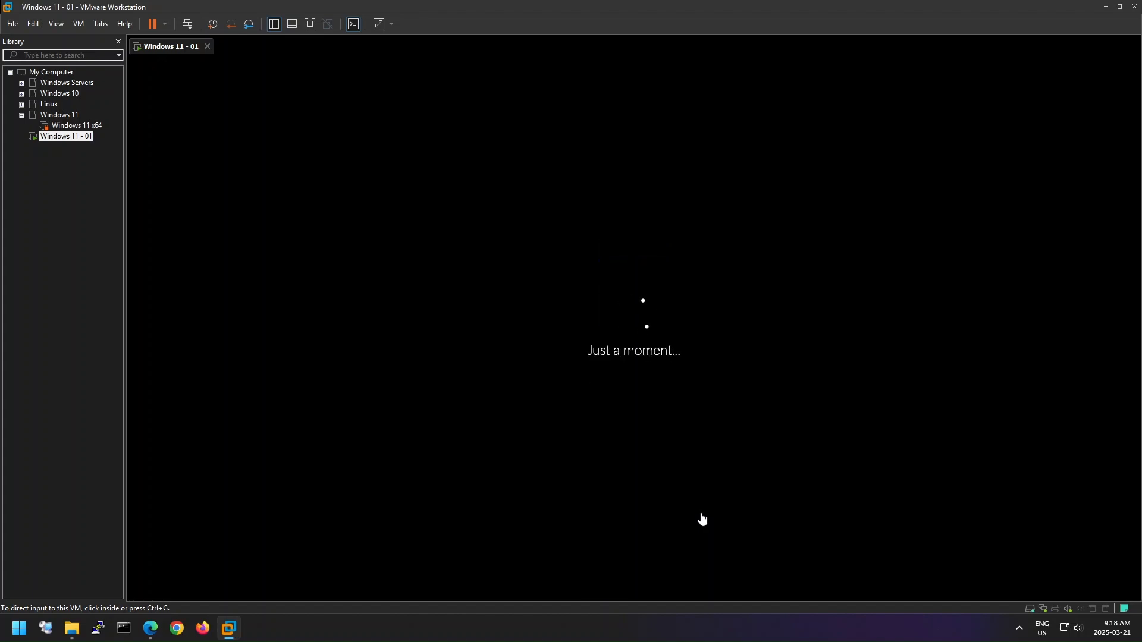
- Go through the Windows setup pages, skipping the device name, and proceed to the Microsoft account sign-in
{"action": "left_click", "coordinate": [916, 514]}
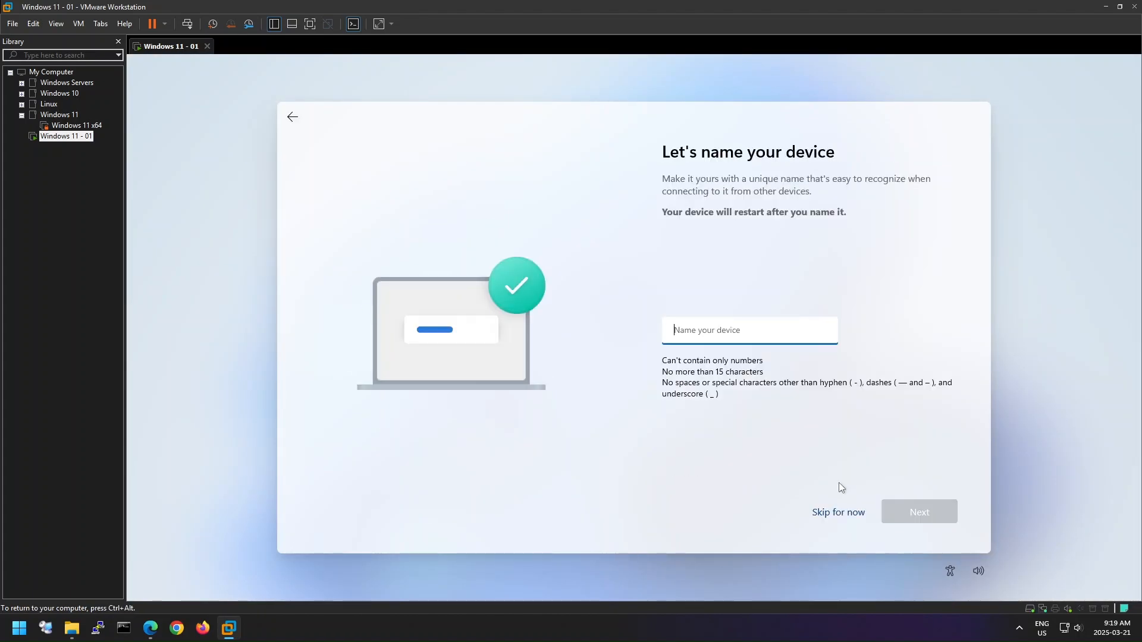
{"action": "left_click", "coordinate": [866, 513]}
{"action": "scroll", "coordinate": [837, 464], "scroll_direction": "down", "scroll_amount": 3}
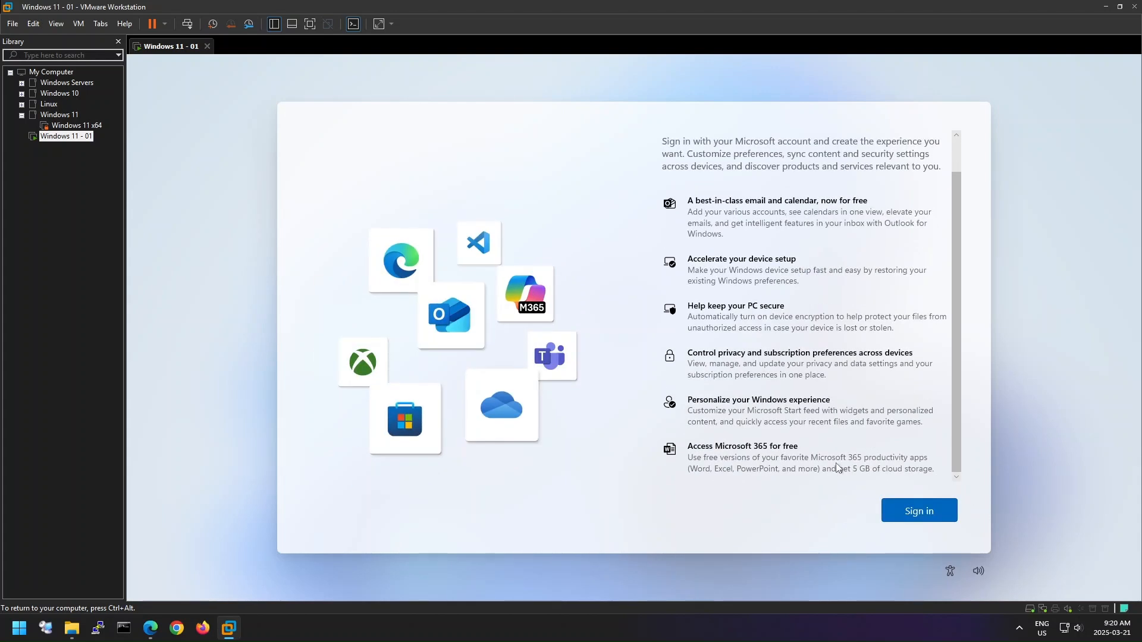
{"action": "left_click", "coordinate": [920, 510]}
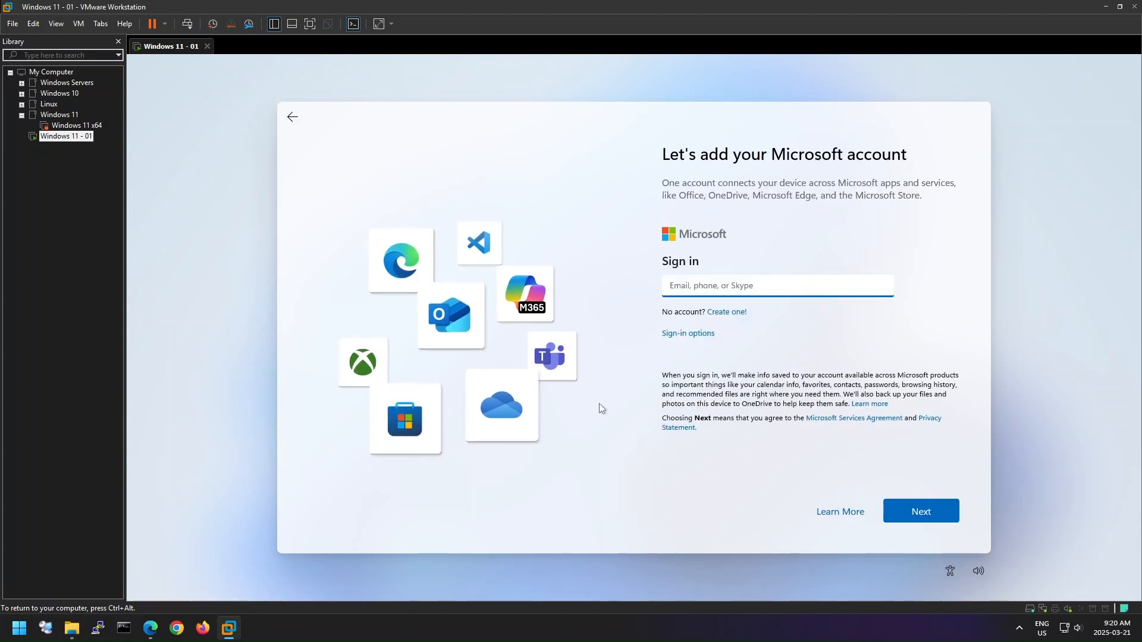
- Disconnect the virtual machine's network adapter and disable its connection at power on
{"action": "key", "text": "ctrl+alt"}
{"action": "left_click", "coordinate": [81, 27]}
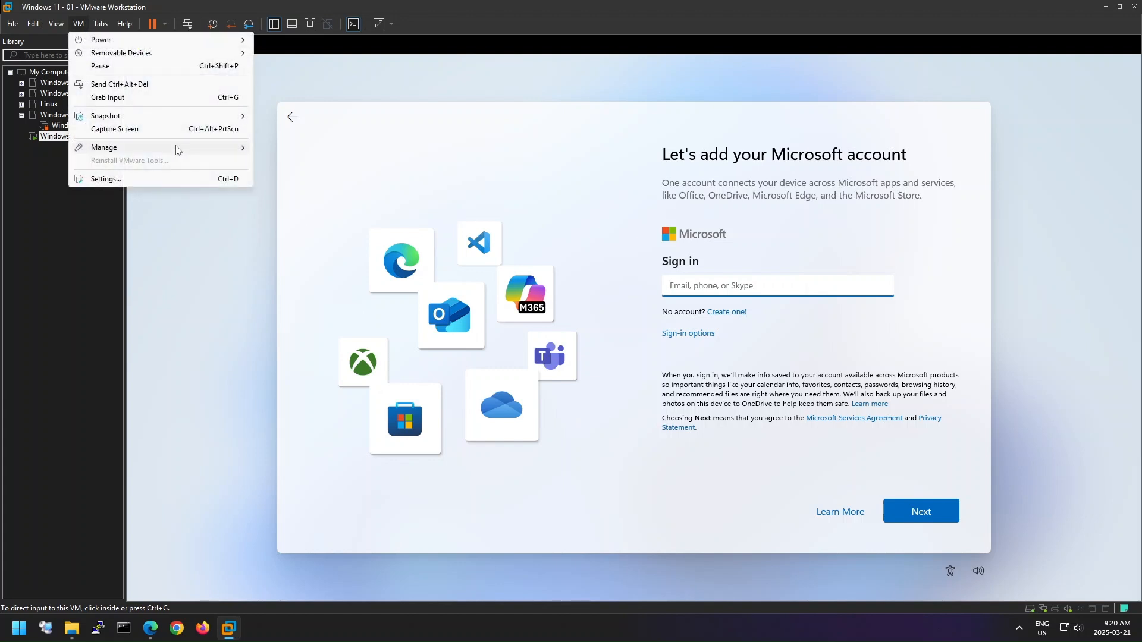
{"action": "left_click", "coordinate": [186, 178]}
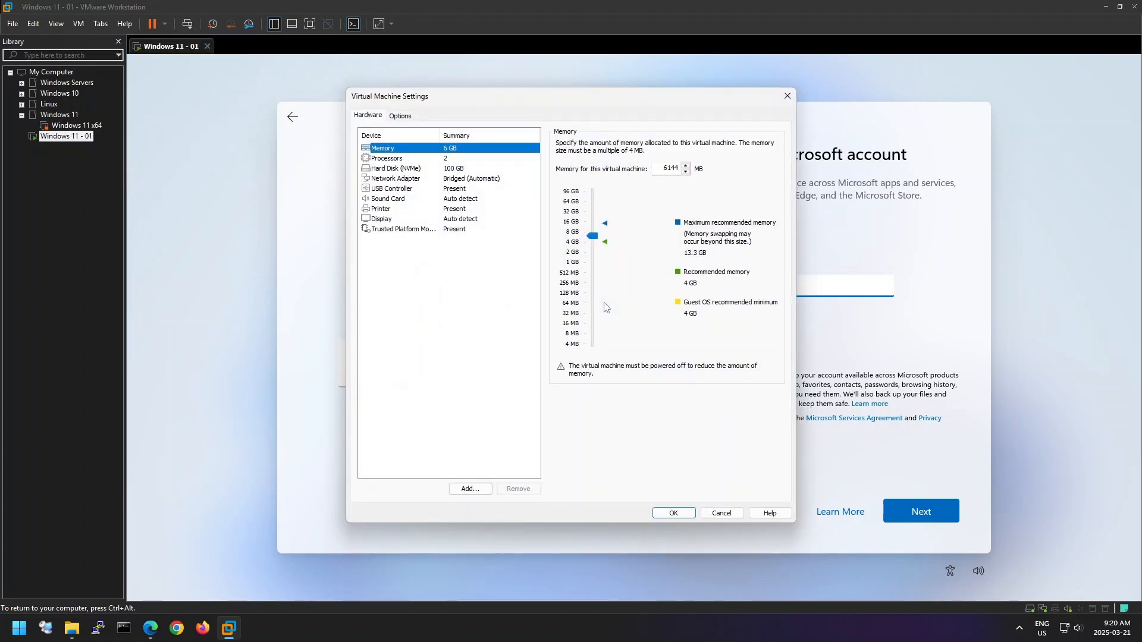
{"action": "left_click", "coordinate": [423, 178]}
{"action": "left_click", "coordinate": [560, 144]}
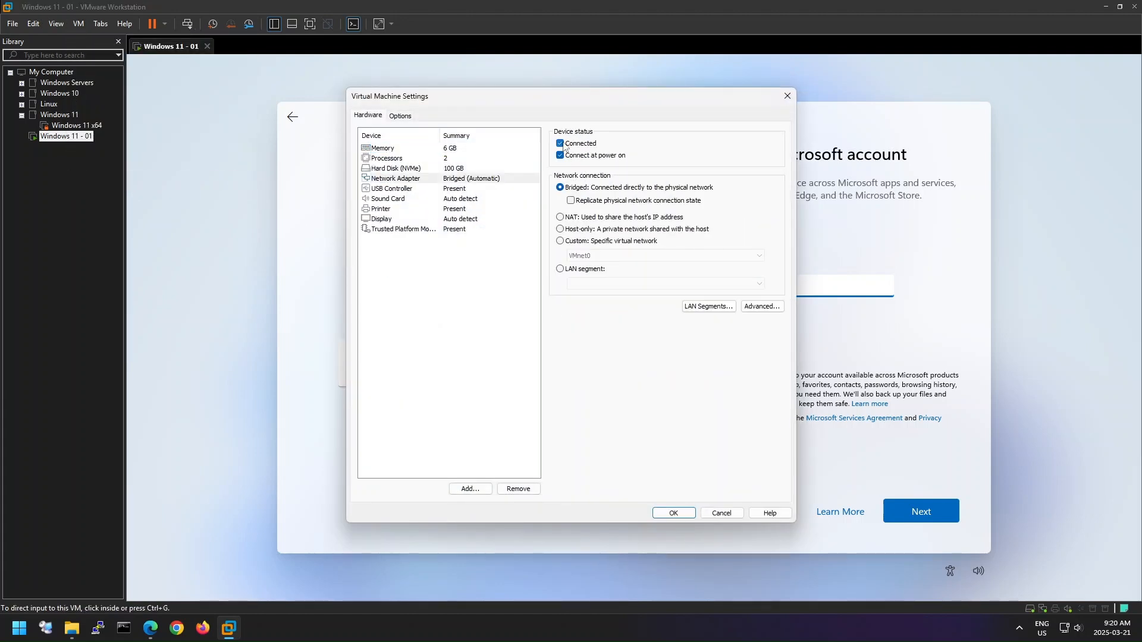
{"action": "left_click", "coordinate": [561, 156]}
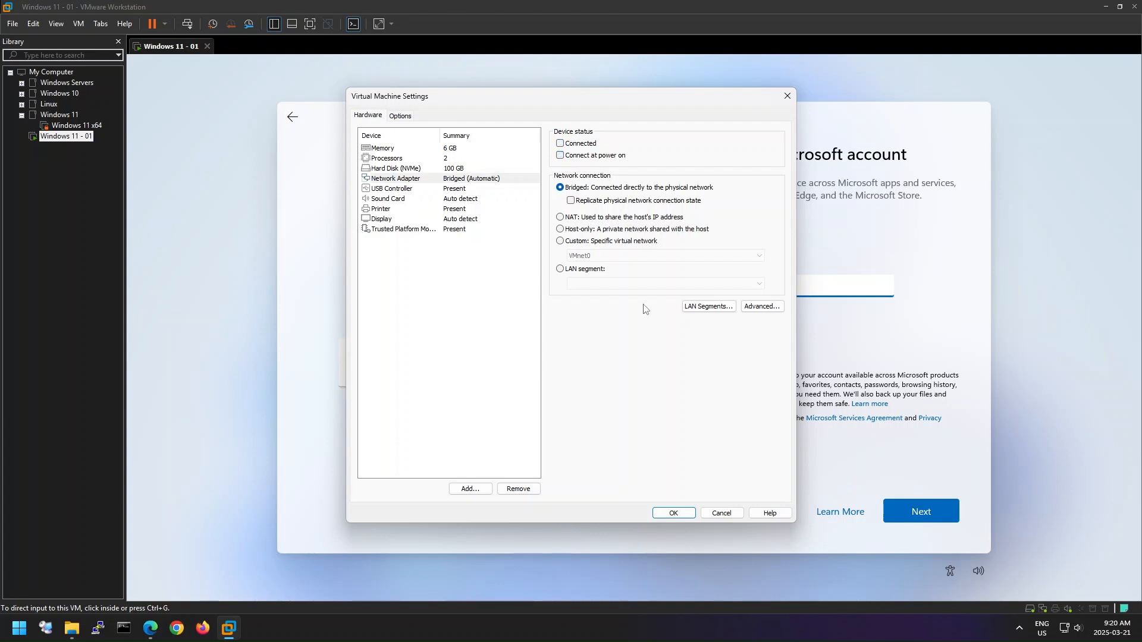
{"action": "left_click", "coordinate": [676, 513]}
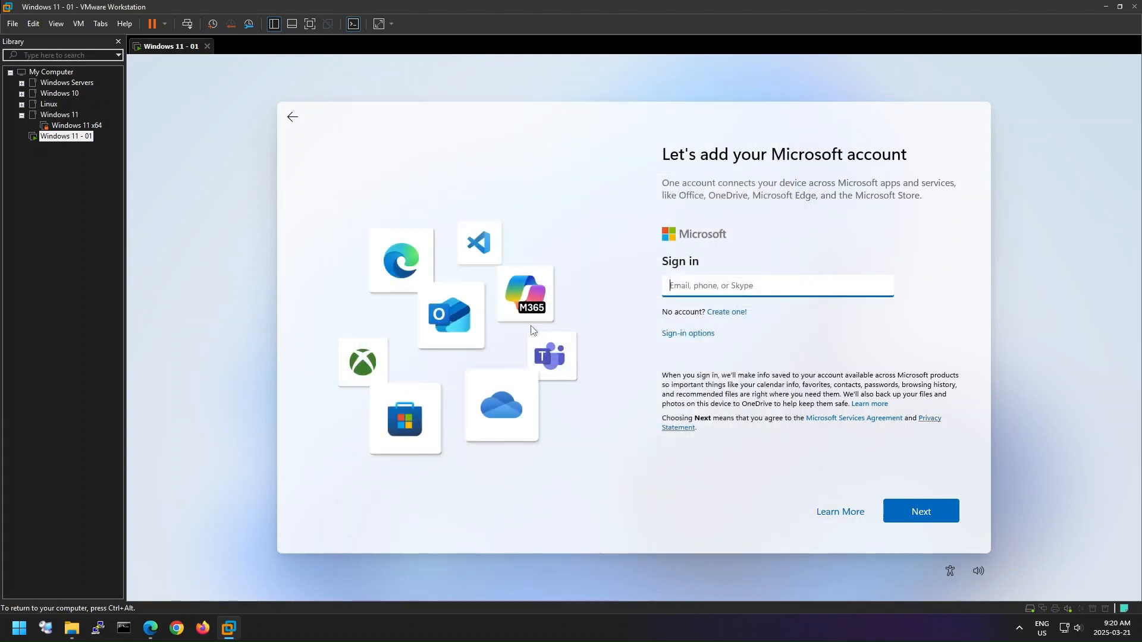
- Go back from the Microsoft account sign-in and create a local user named "Test" without entering a password
{"action": "left_click", "coordinate": [292, 116]}
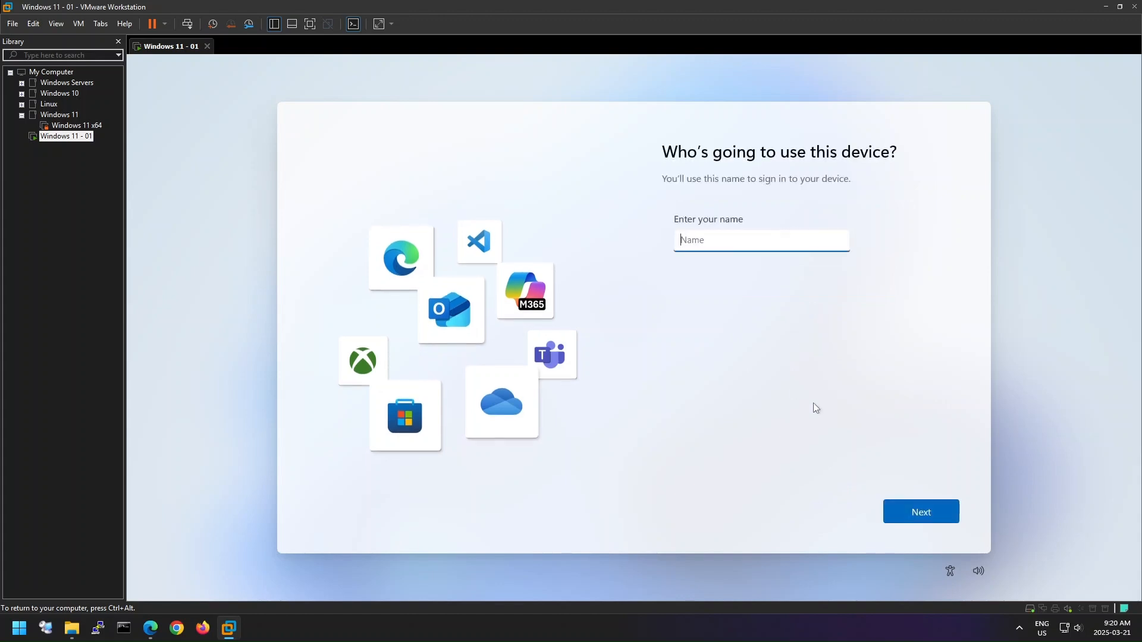
{"action": "left_click", "coordinate": [909, 519]}
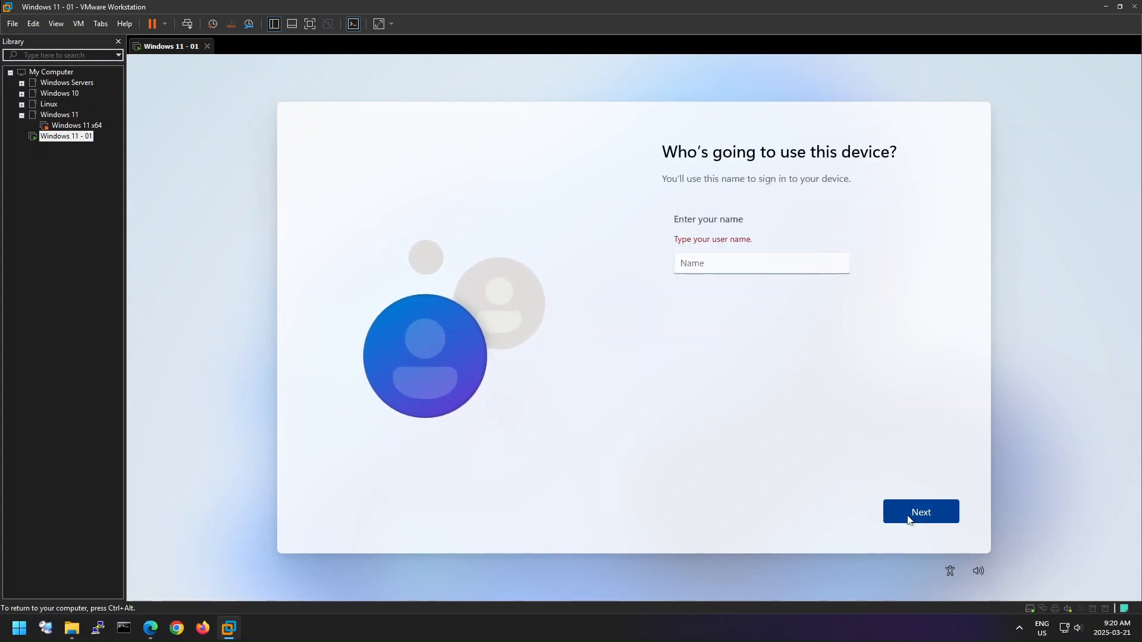
{"action": "left_click", "coordinate": [708, 263]}
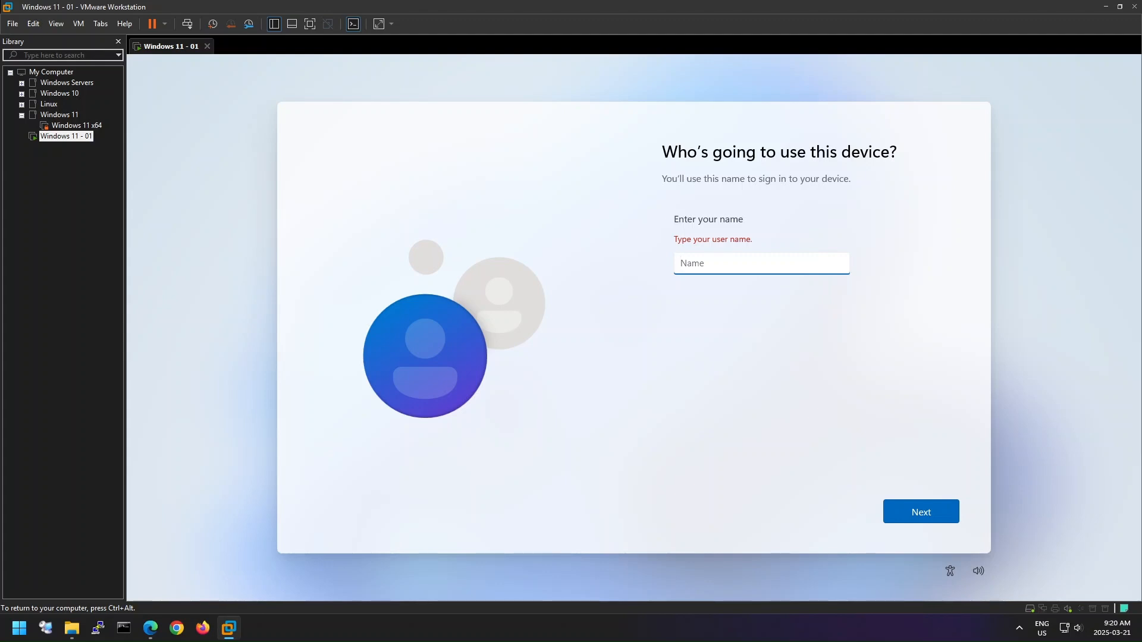
{"action": "type", "text": "Test"}
{"action": "left_click", "coordinate": [955, 520]}
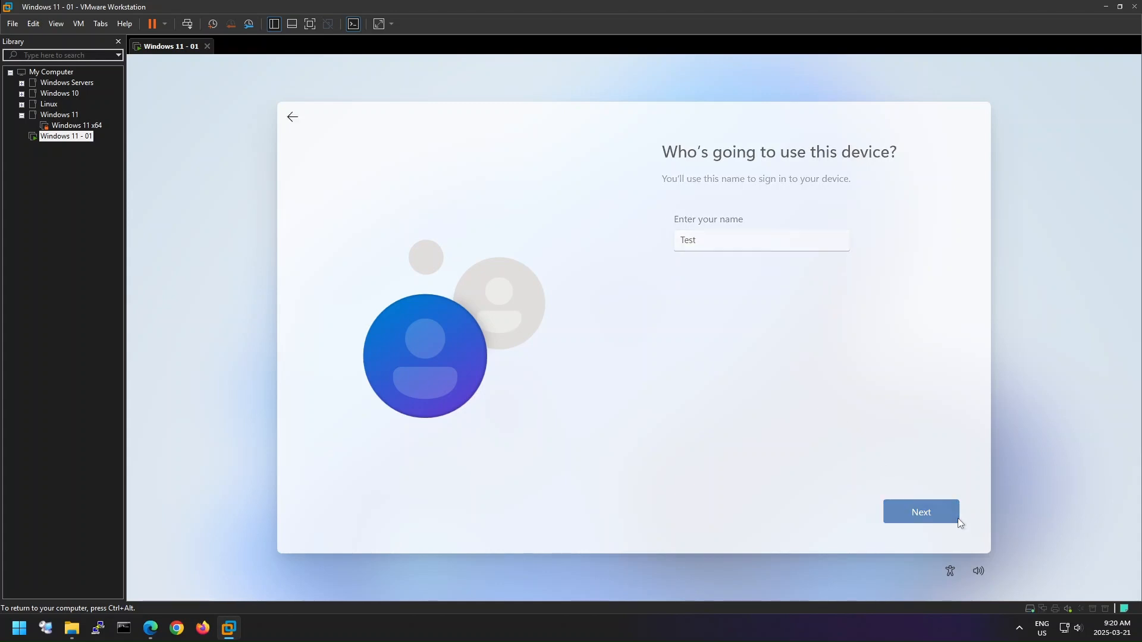
{"action": "left_click", "coordinate": [955, 511]}
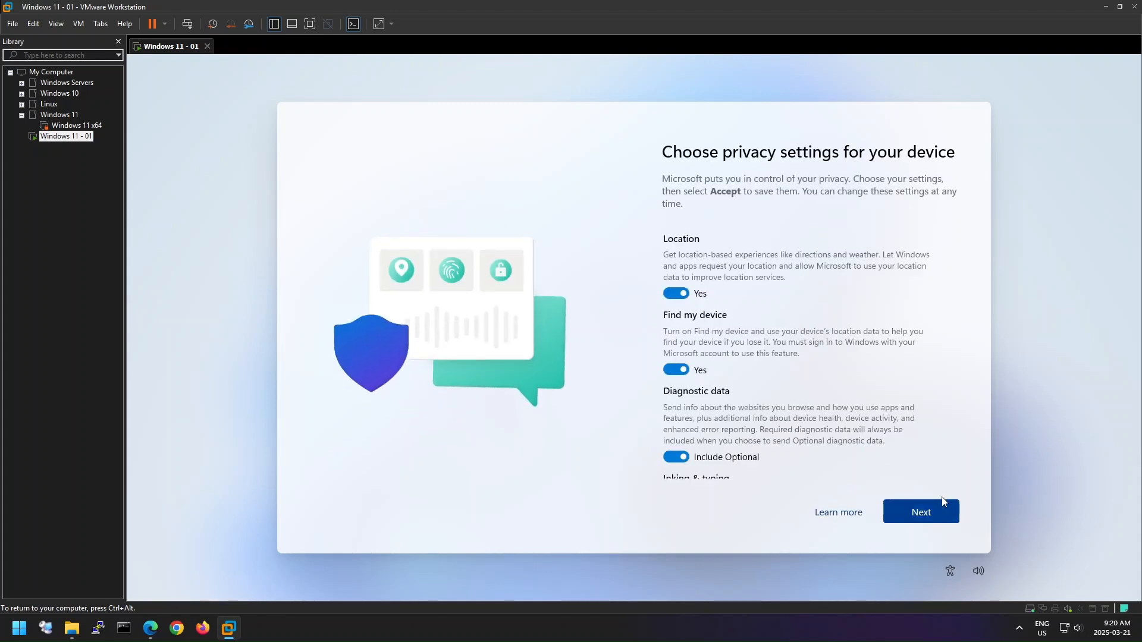
- Turn off location, Find my device, optional diagnostic data, inking and typing, and tailored experiences, and accept the privacy settings
{"action": "left_click", "coordinate": [676, 293]}
{"action": "left_click", "coordinate": [675, 359]}
{"action": "left_click", "coordinate": [676, 434]}
{"action": "scroll", "coordinate": [677, 434], "scroll_direction": "down", "scroll_amount": 5}
{"action": "left_click", "coordinate": [676, 350]}
{"action": "left_click", "coordinate": [677, 416]}
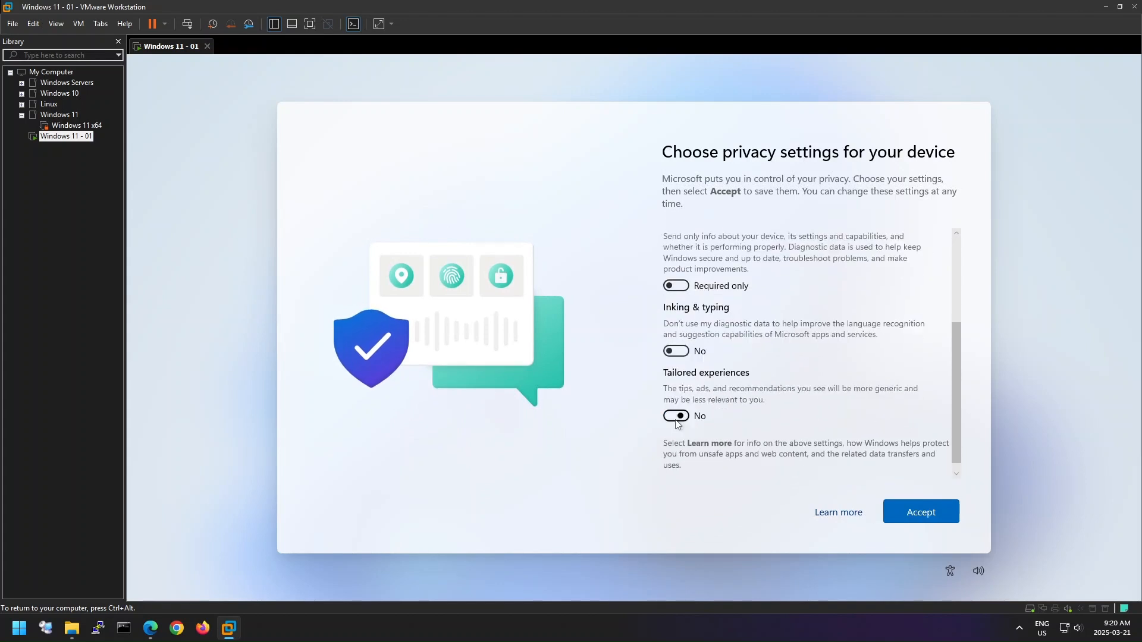
{"action": "left_click", "coordinate": [935, 509]}
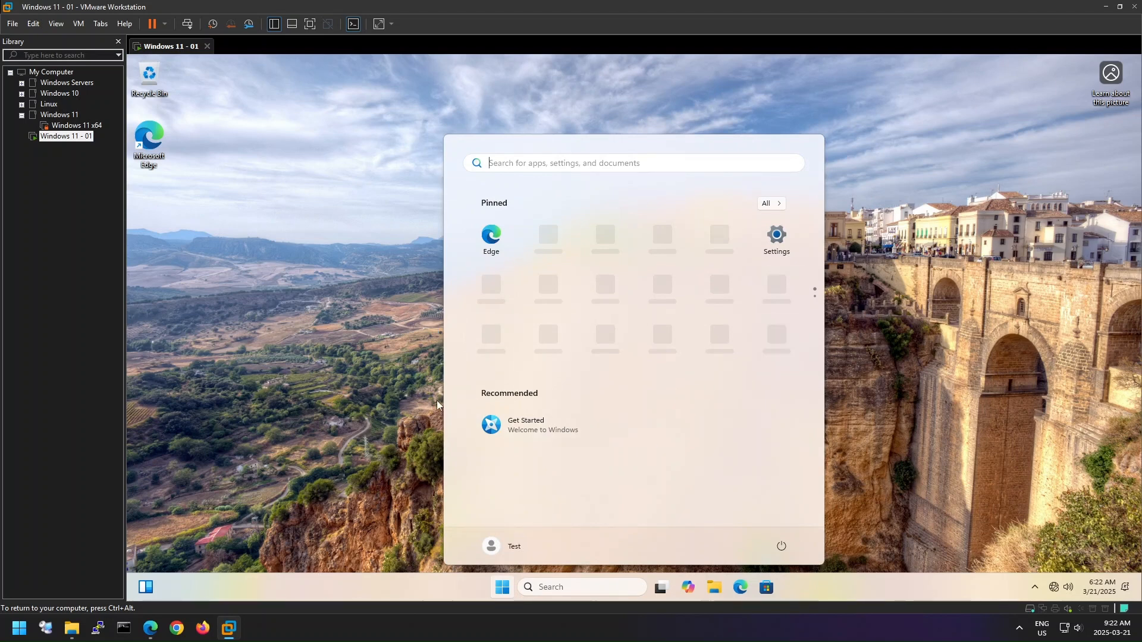
- Reconnect the Windows 11 - 01 virtual machine's network adapter and enable its connection at power on
{"action": "left_click", "coordinate": [77, 24]}
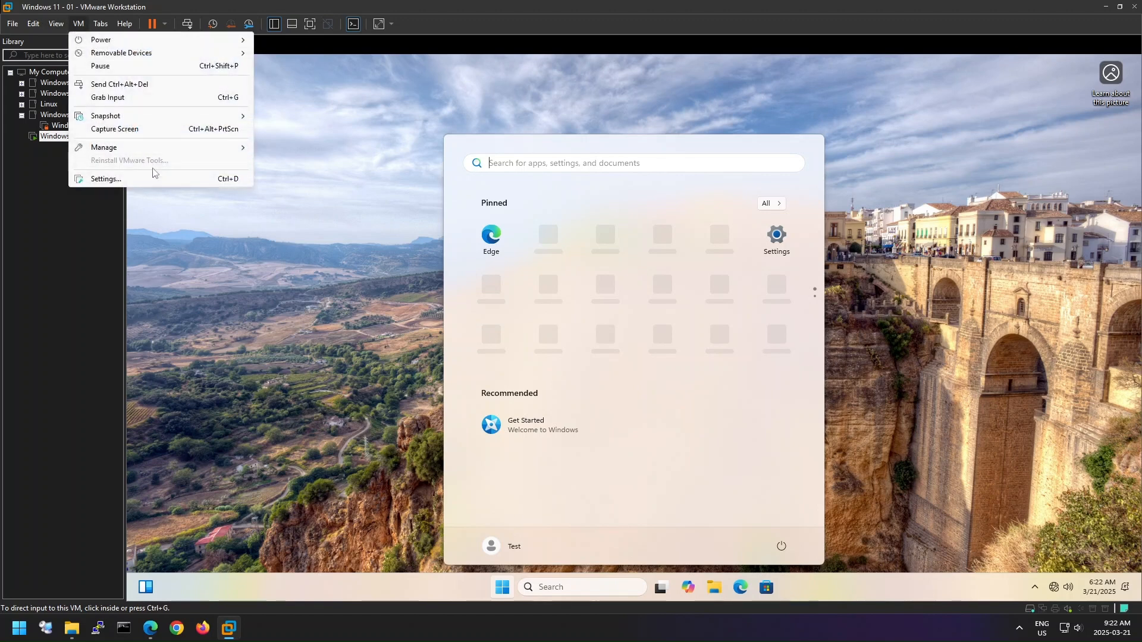
{"action": "left_click", "coordinate": [166, 180]}
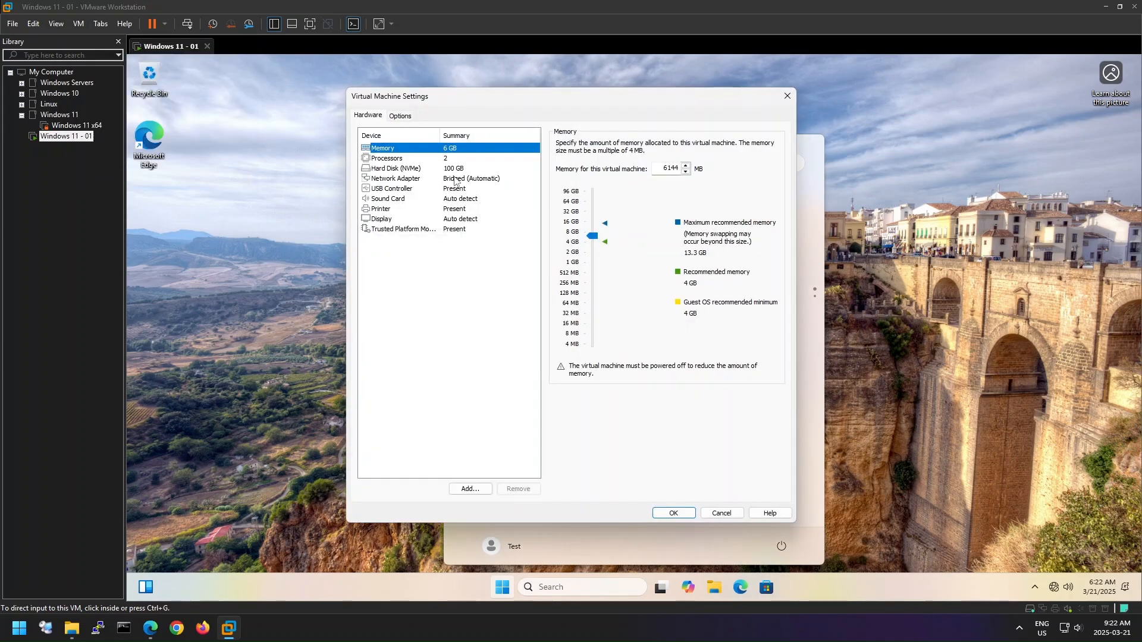
{"action": "left_click", "coordinate": [458, 180]}
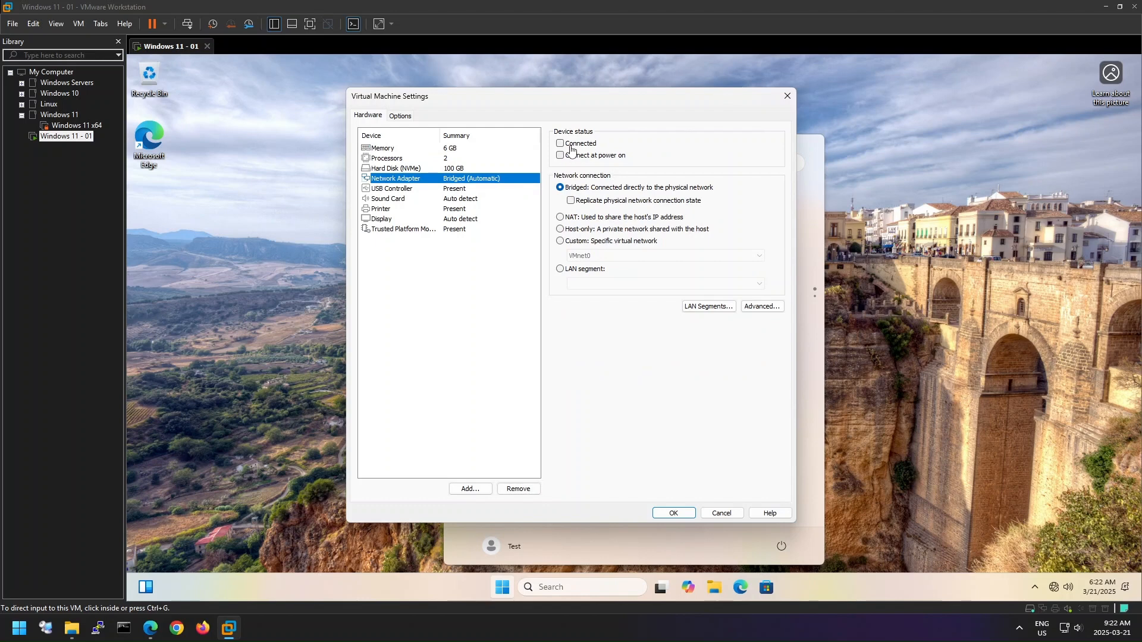
{"action": "left_click", "coordinate": [568, 158]}
{"action": "left_click", "coordinate": [677, 512]}
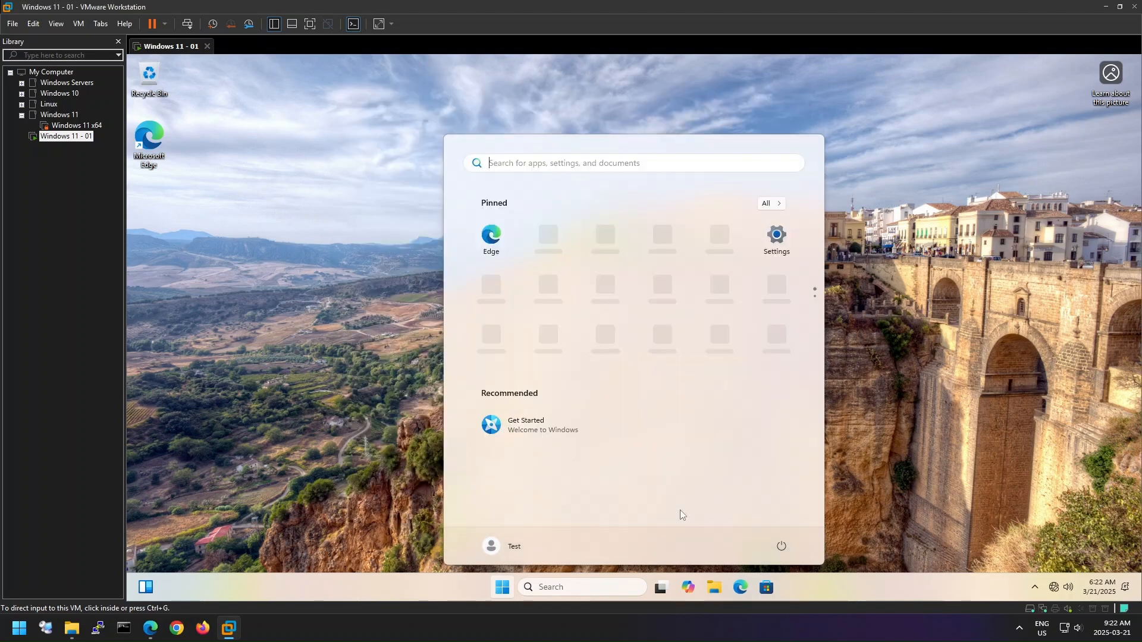
- Dismiss the guest's Start menu and refresh the Windows desktop
{"action": "left_click", "coordinate": [882, 428]}
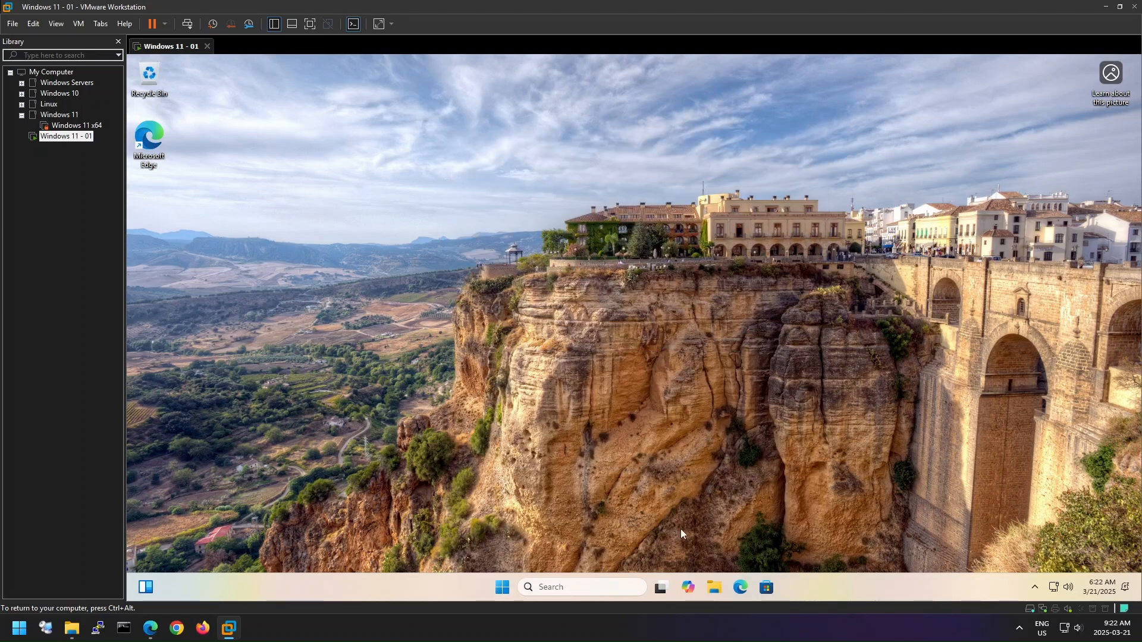
{"action": "right_click", "coordinate": [526, 390]}
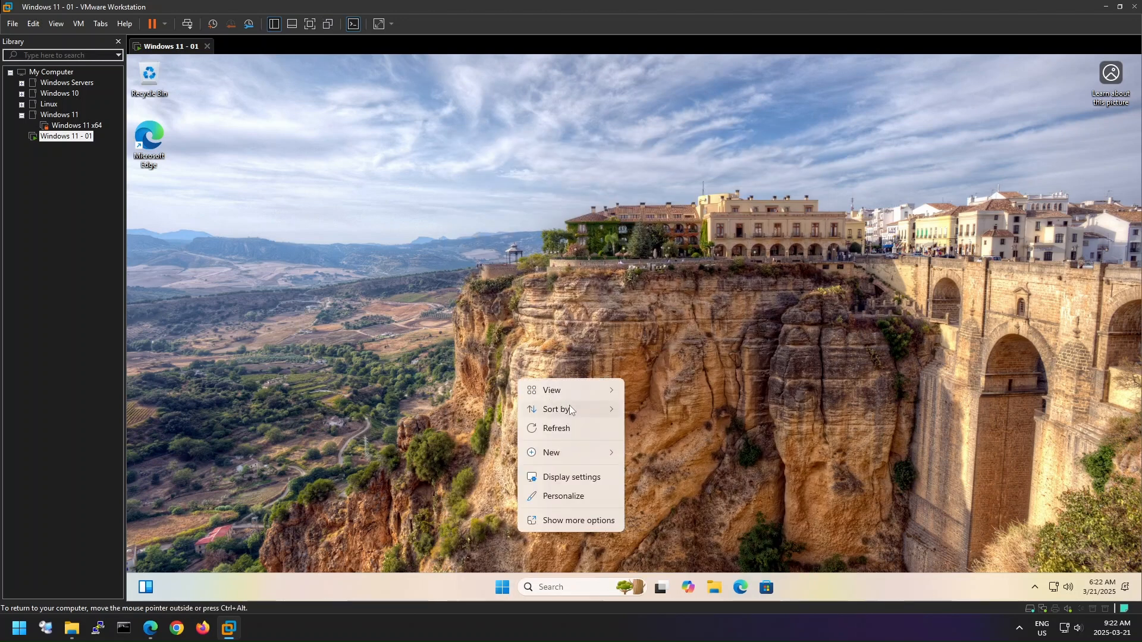
{"action": "left_click", "coordinate": [562, 435]}
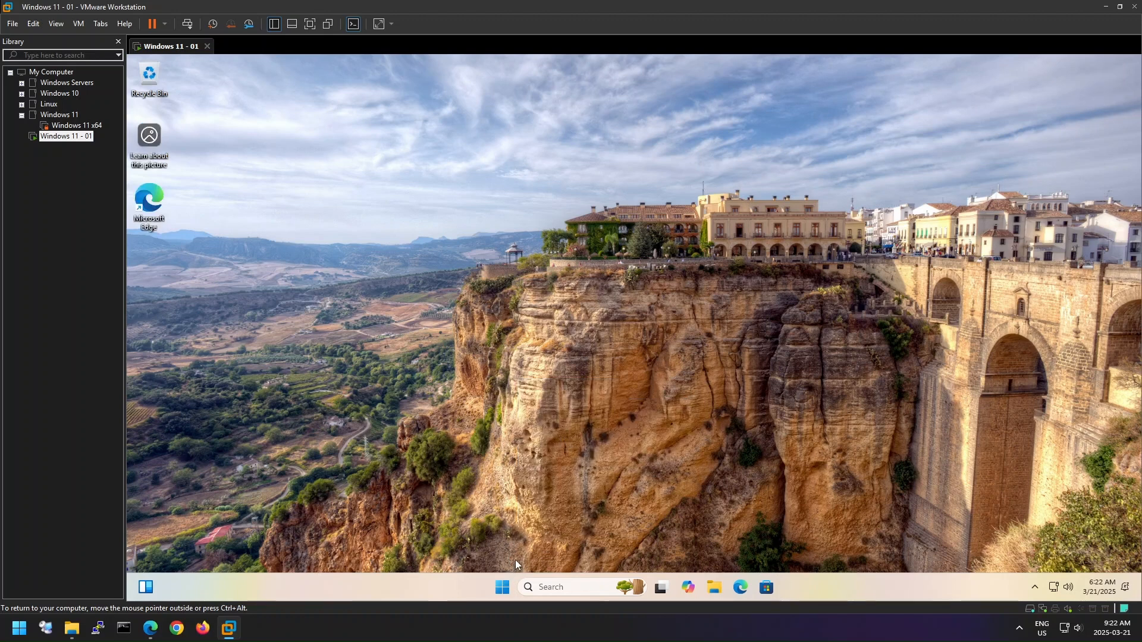
- Open Windows Update in the guest's settings, check for updates, and close the settings window
{"action": "left_click", "coordinate": [502, 586]}
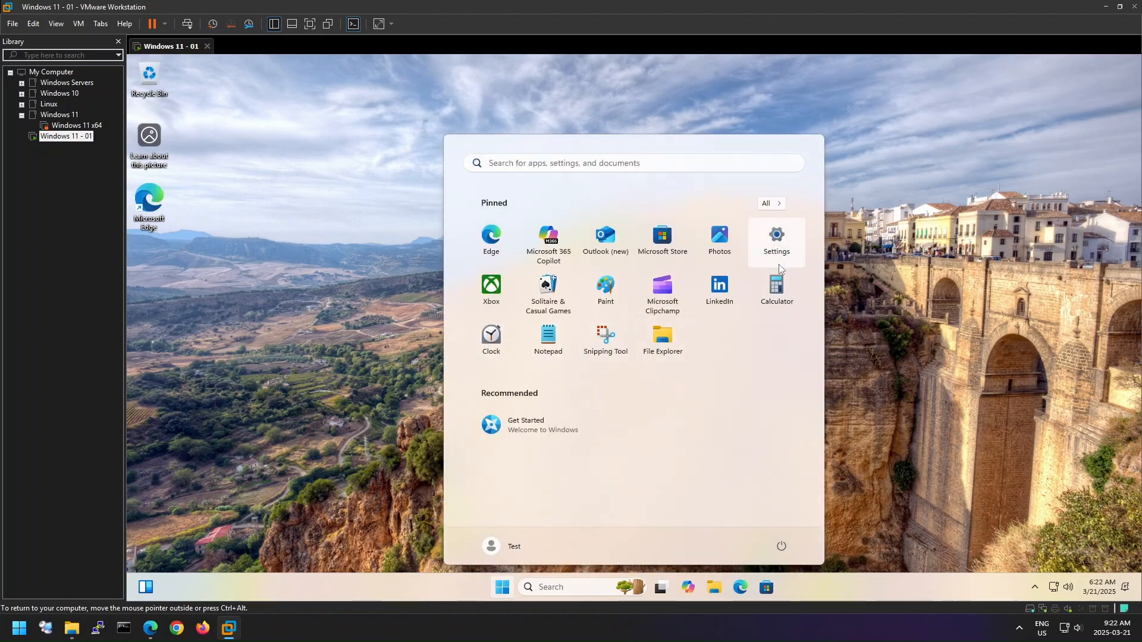
{"action": "left_click", "coordinate": [777, 239]}
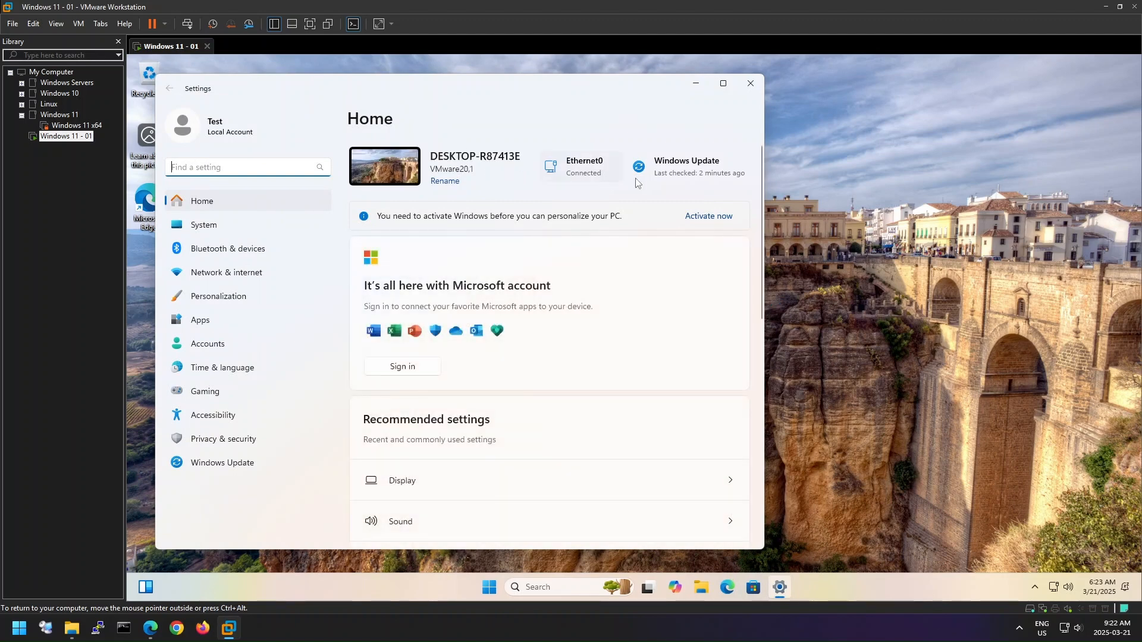
{"action": "left_click", "coordinate": [661, 171]}
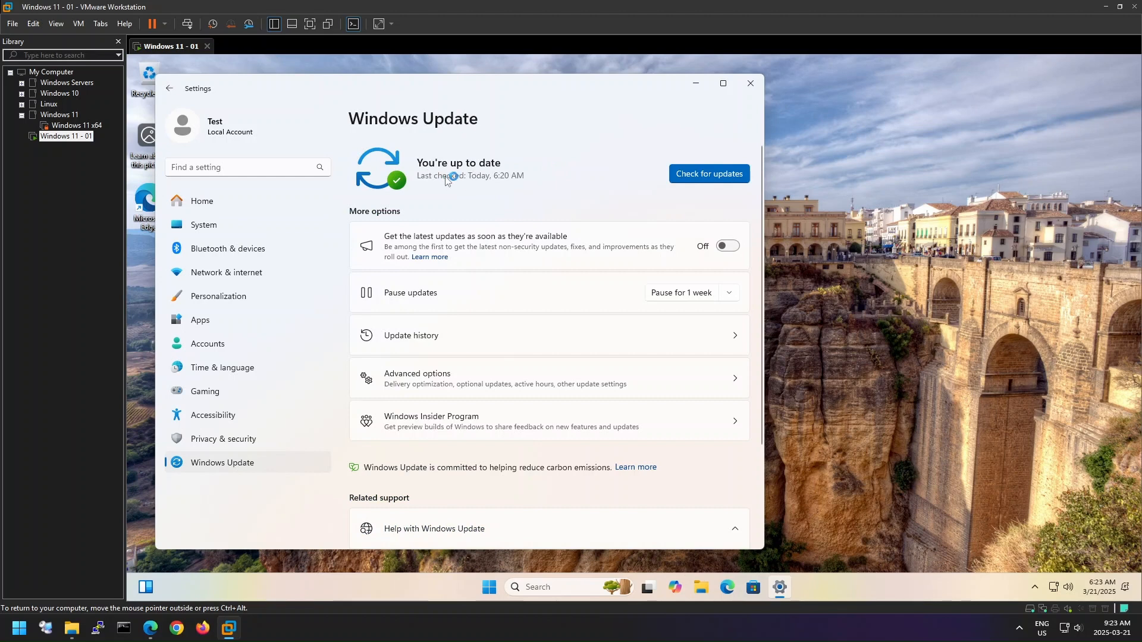
{"action": "left_click", "coordinate": [708, 174]}
{"action": "left_click", "coordinate": [755, 84]}
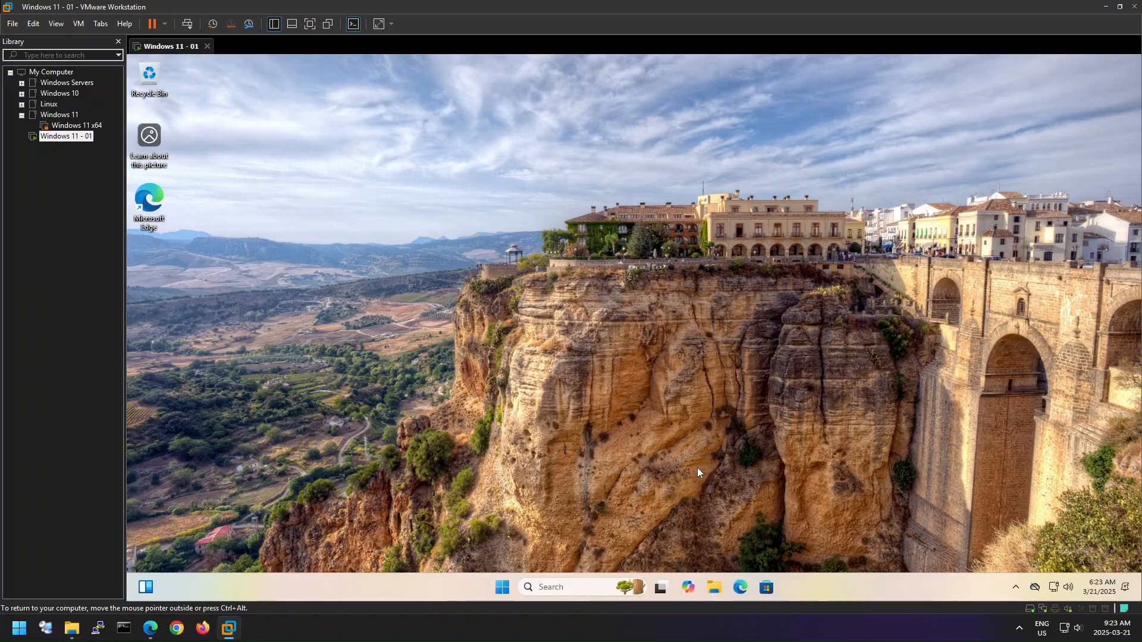
- Minimize the virtual machine window and the Windows 11 - 01 folder window to reach the host desktop
{"action": "left_click", "coordinate": [1106, 7]}
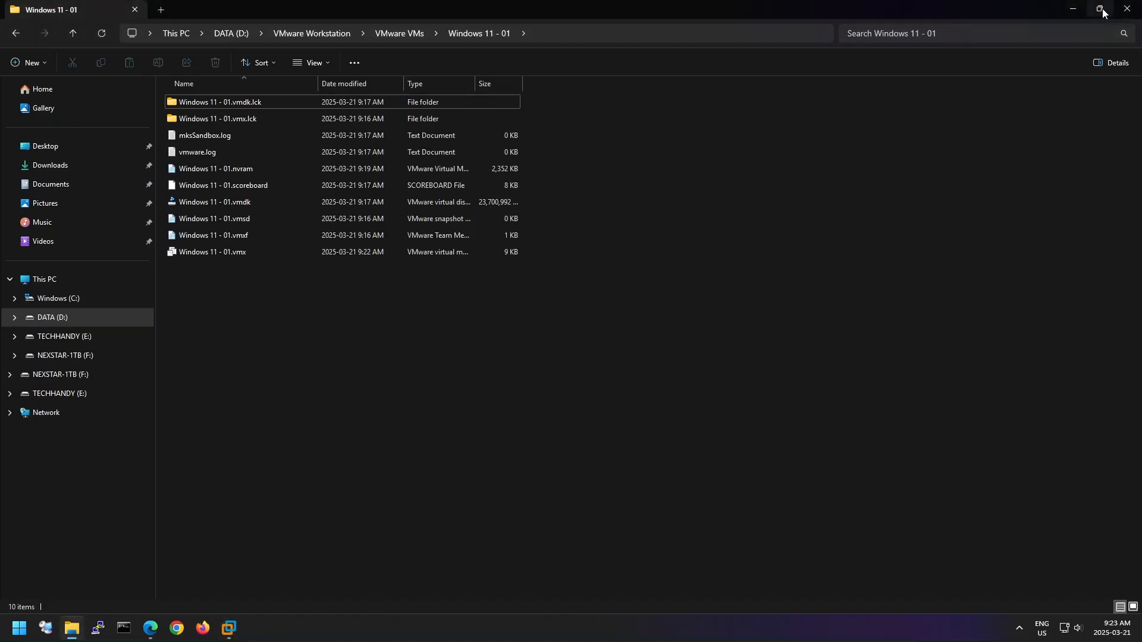
{"action": "left_click", "coordinate": [1073, 9]}
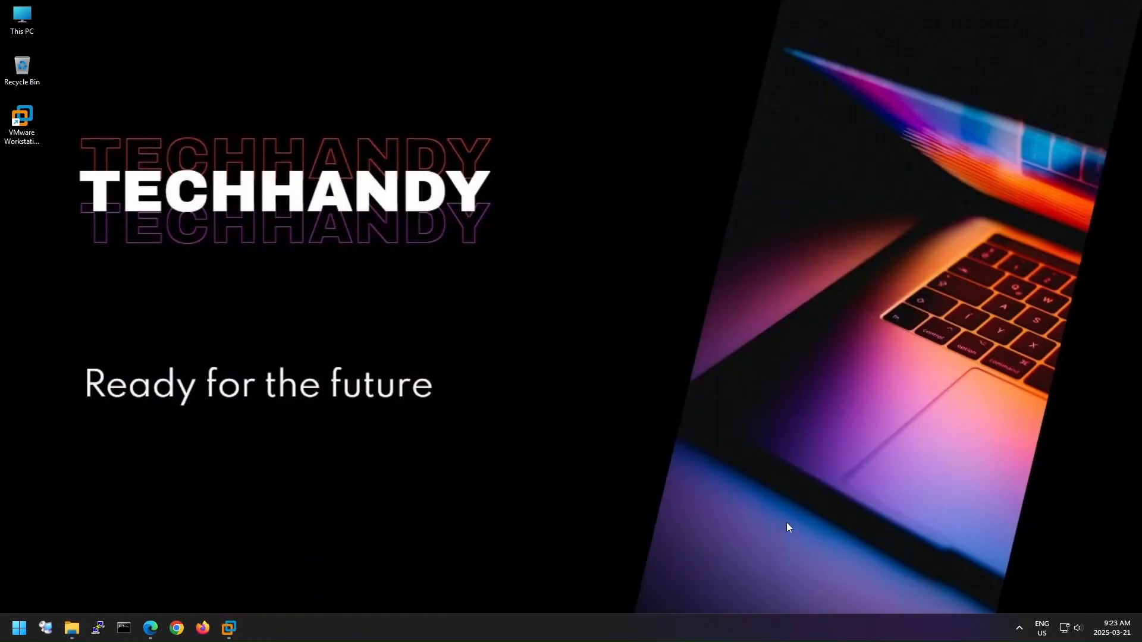